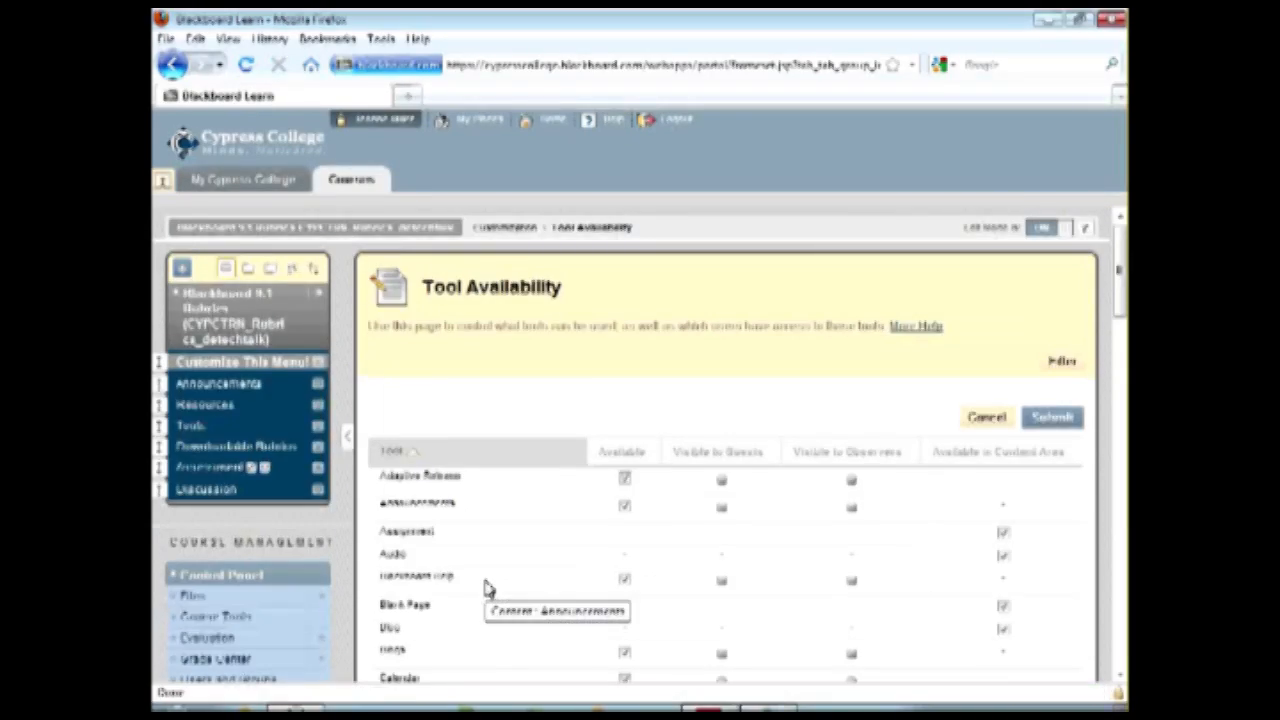
Check in the Tool Availability list whether the Rubrics tool is enabled for the course.
scroll(515, 545, down, 2)
scroll(515, 545, up, 2)
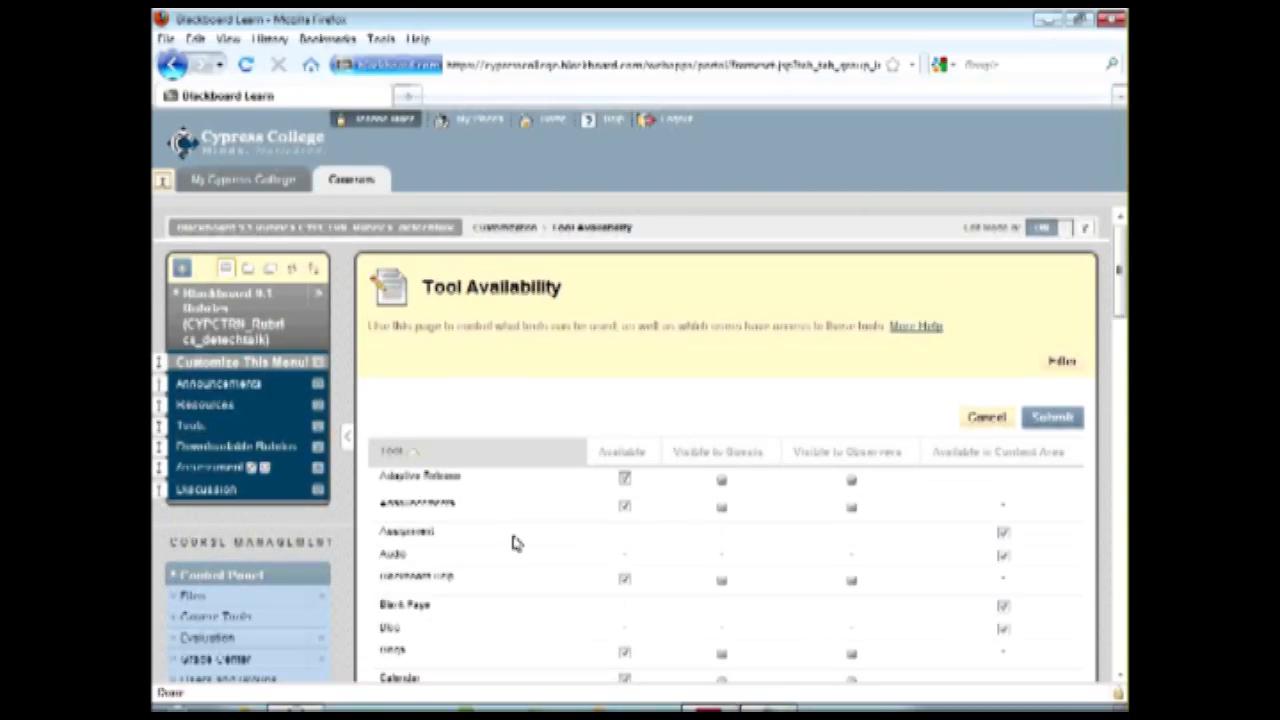
scroll(512, 542, down, 10)
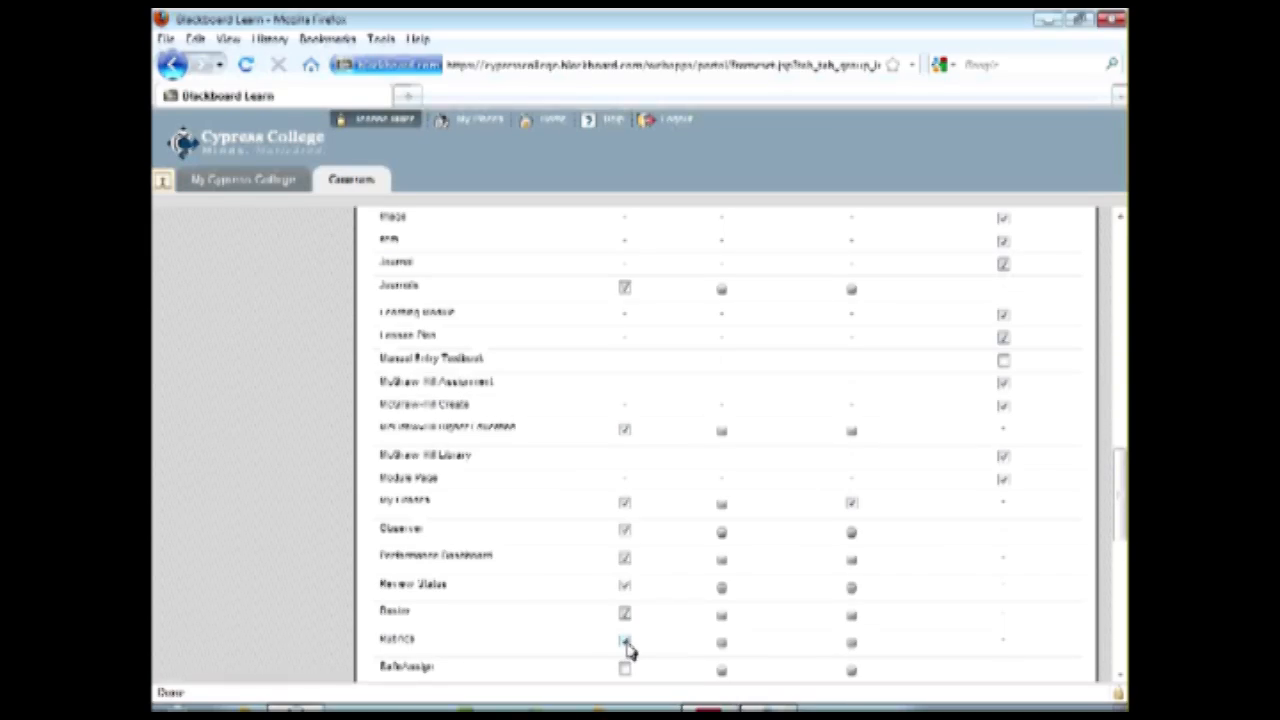
scroll(627, 647, up, 10)
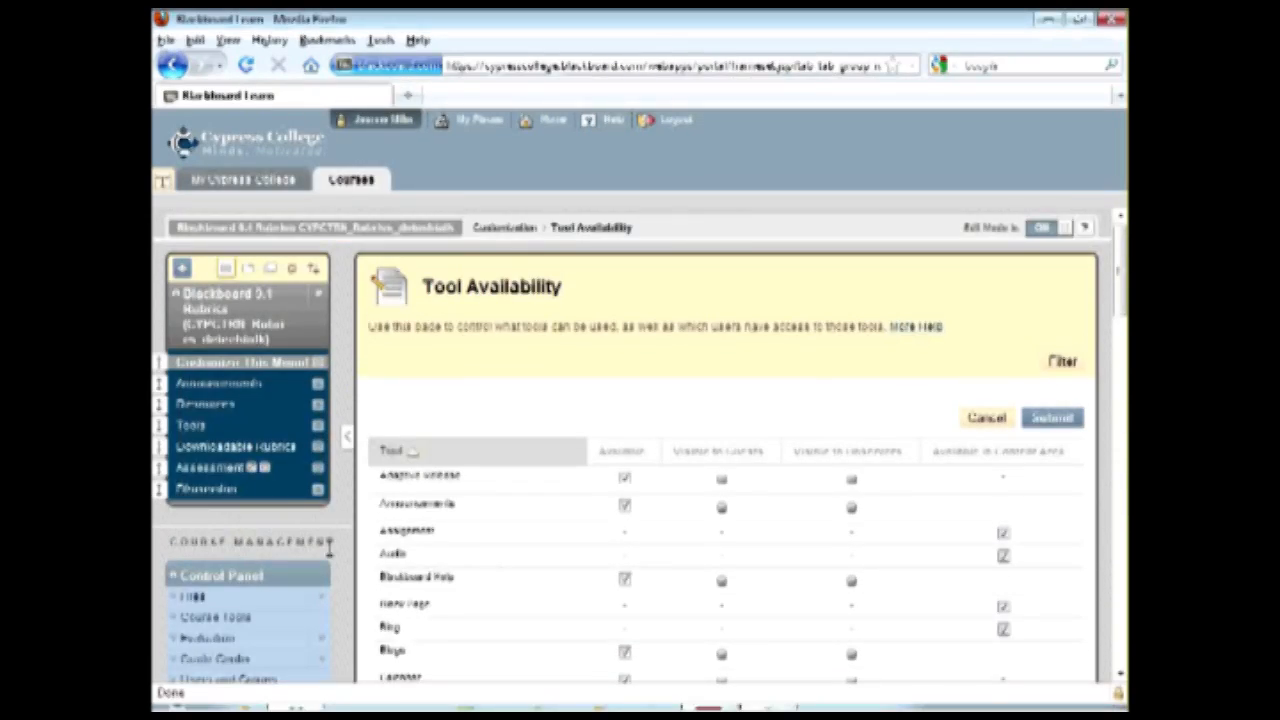
Expand the course's file and tool listings and open the Rubrics page.
click(225, 598)
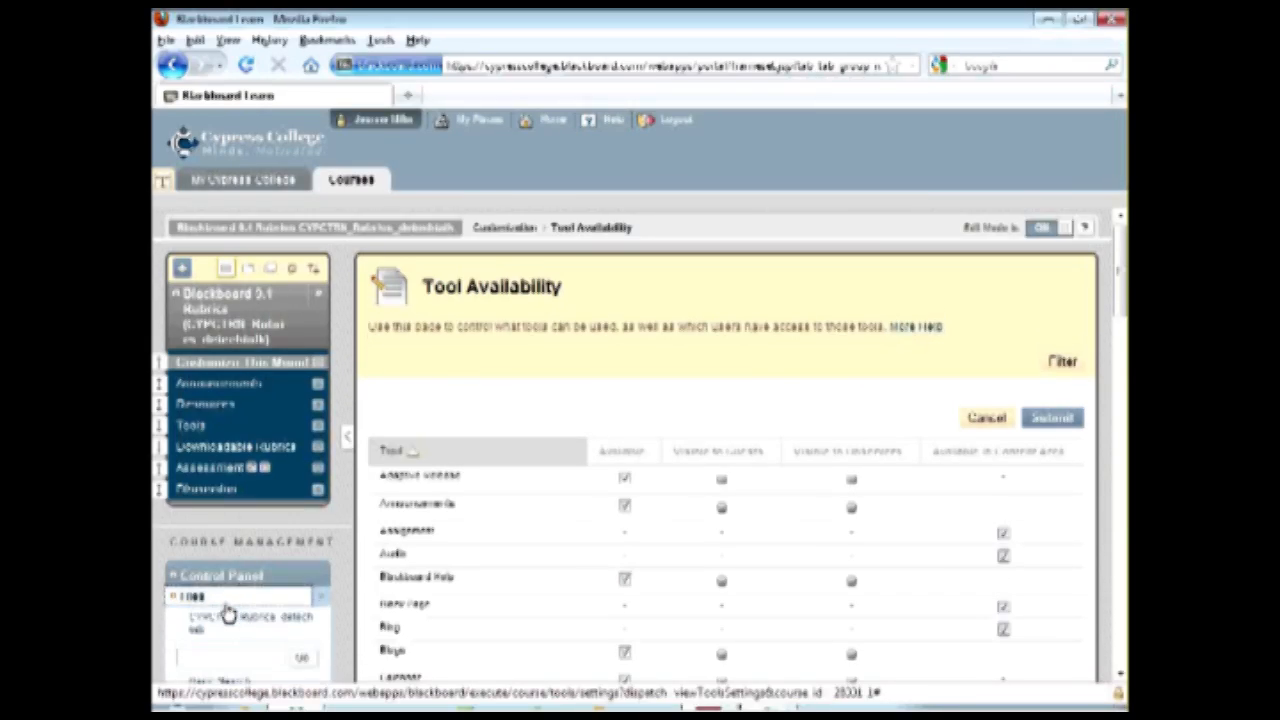
scroll(335, 585, down, 4)
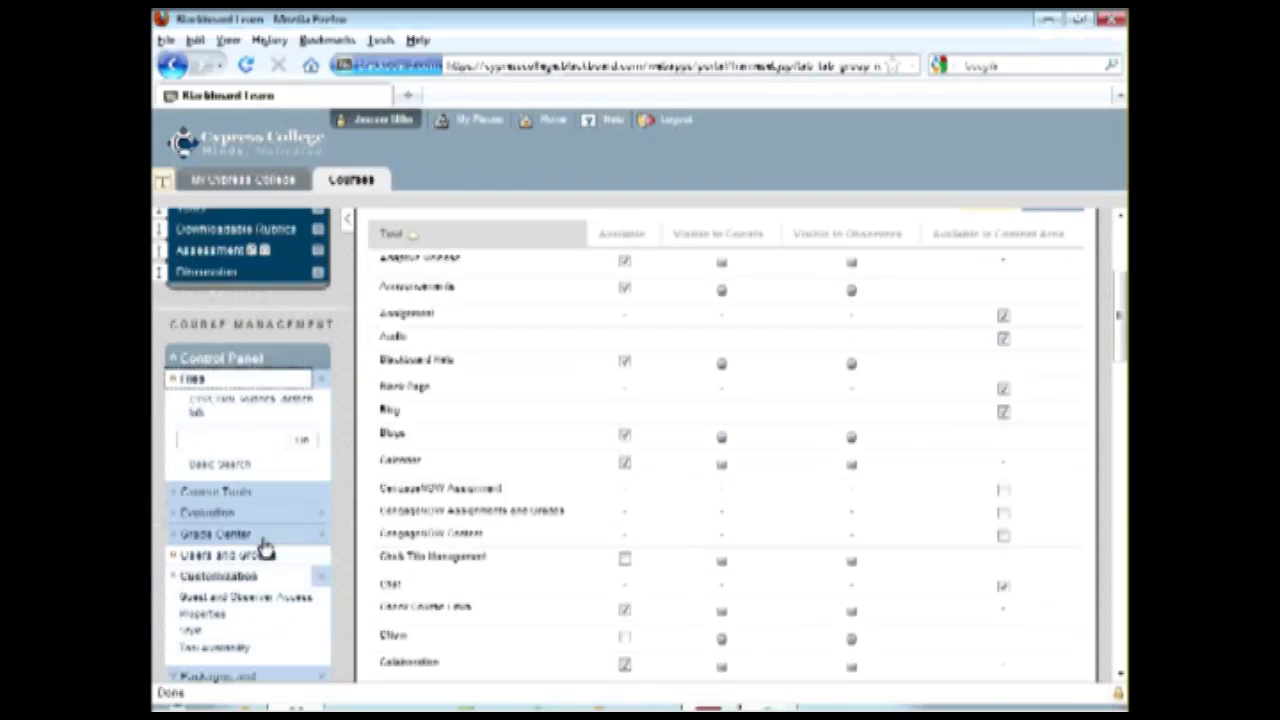
click(224, 492)
scroll(305, 563, down, 4)
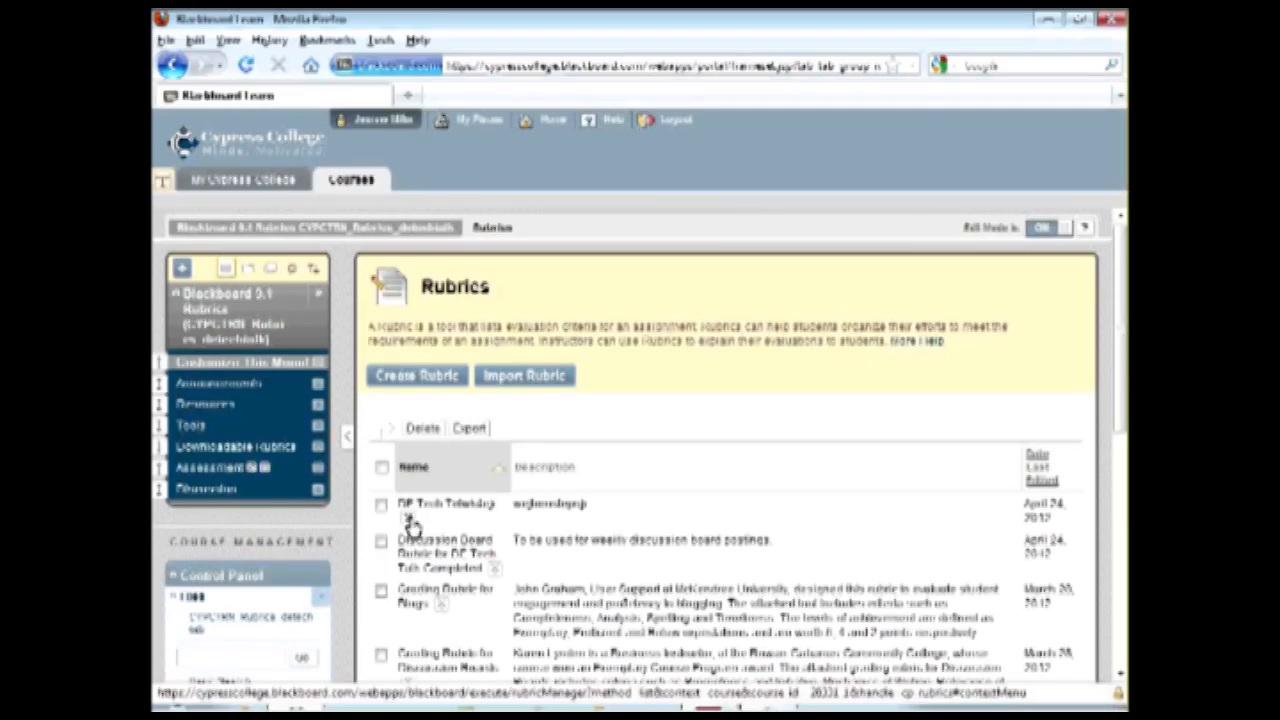
Open the Grading Rubric for Event Proposal to review its criteria and achievement levels, and close it.
scroll(651, 486, down, 4)
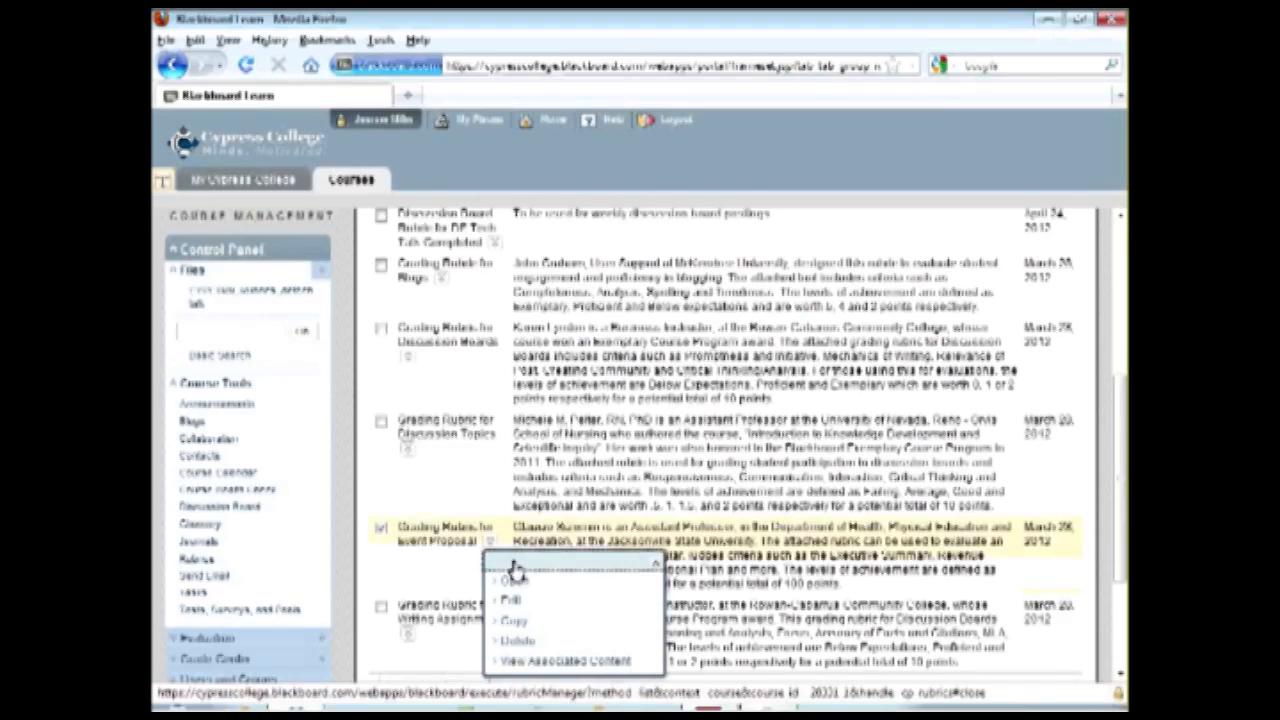
click(516, 582)
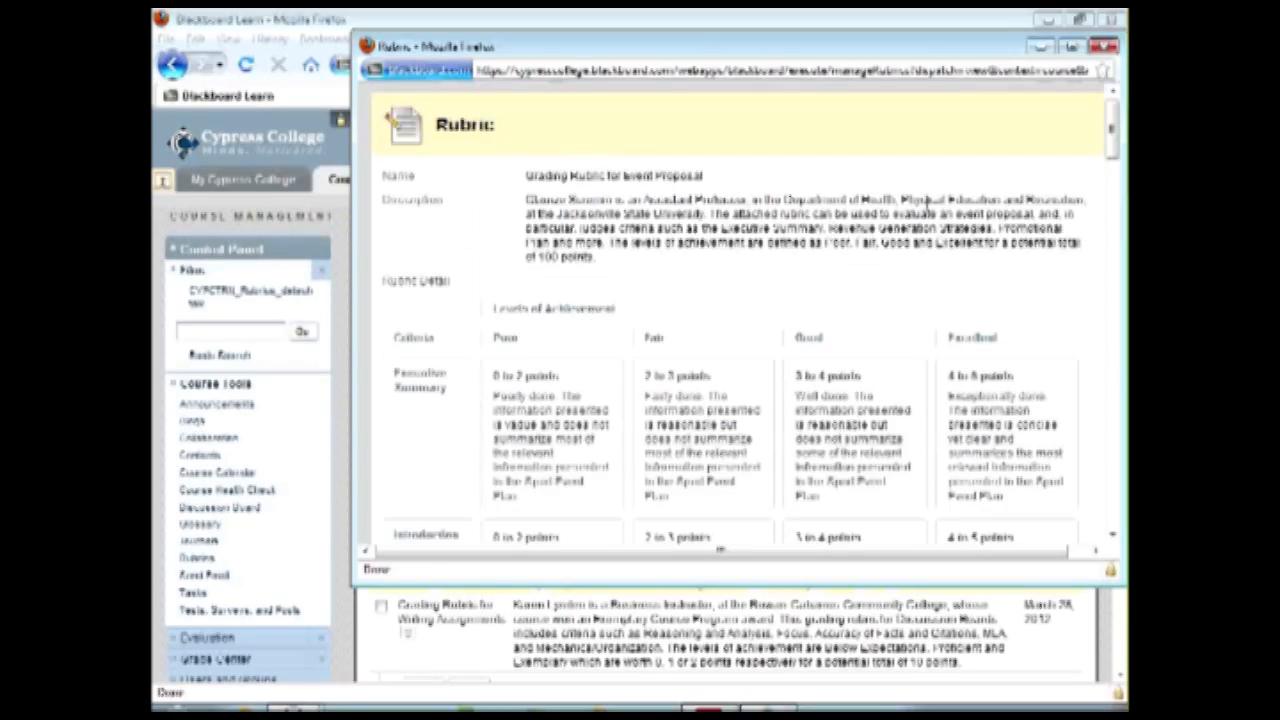
click(1103, 48)
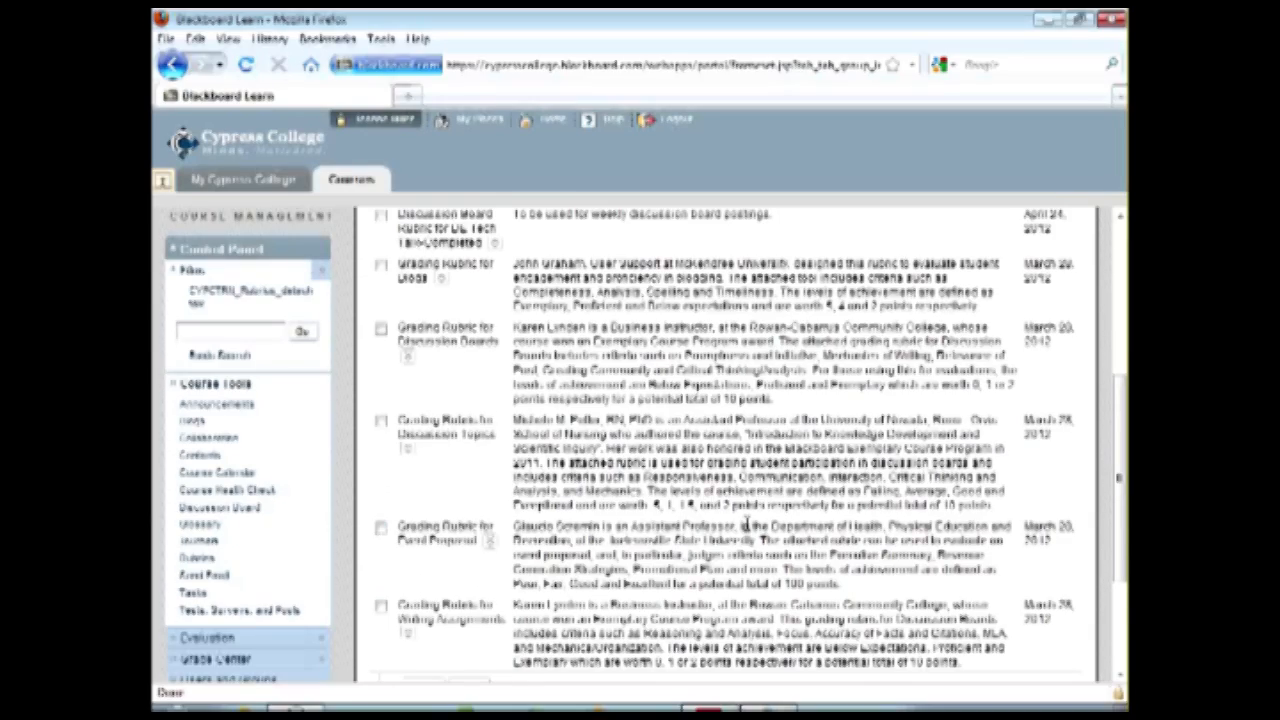
View the content associated with the Discussion Board Rubric for DE Tech Talk-Completed.
scroll(737, 517, up, 4)
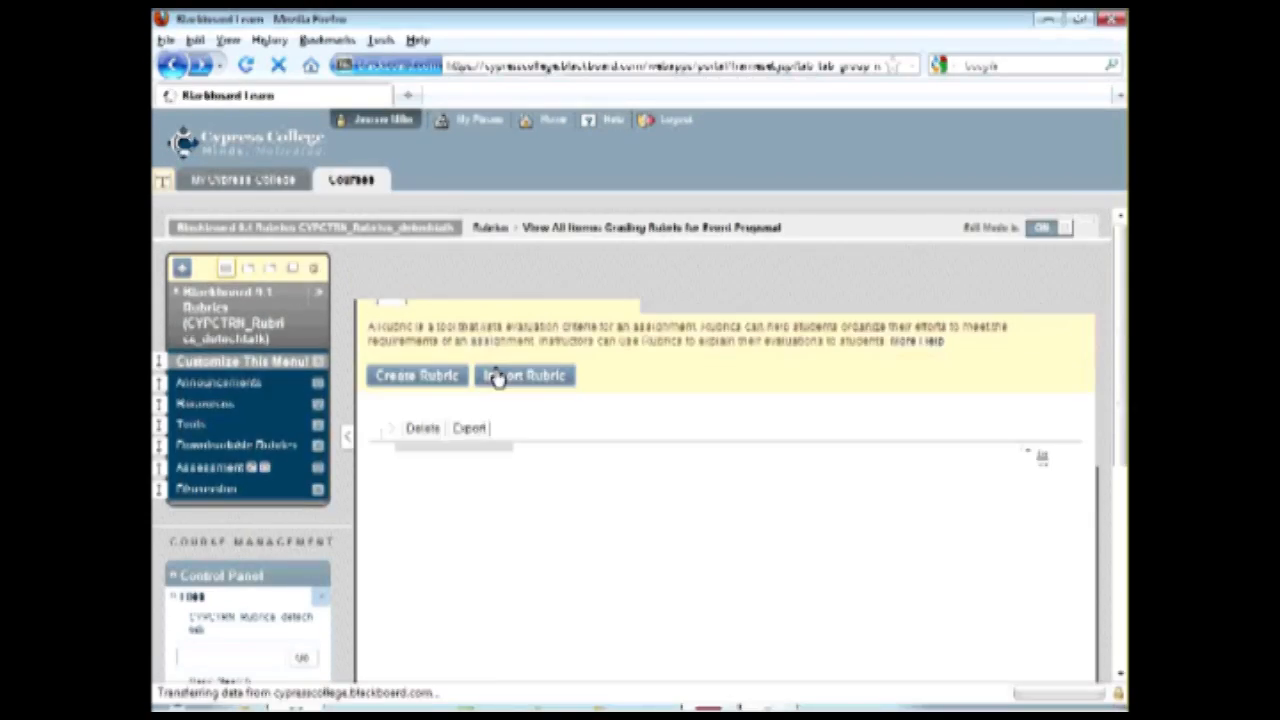
scroll(517, 353, up, 4)
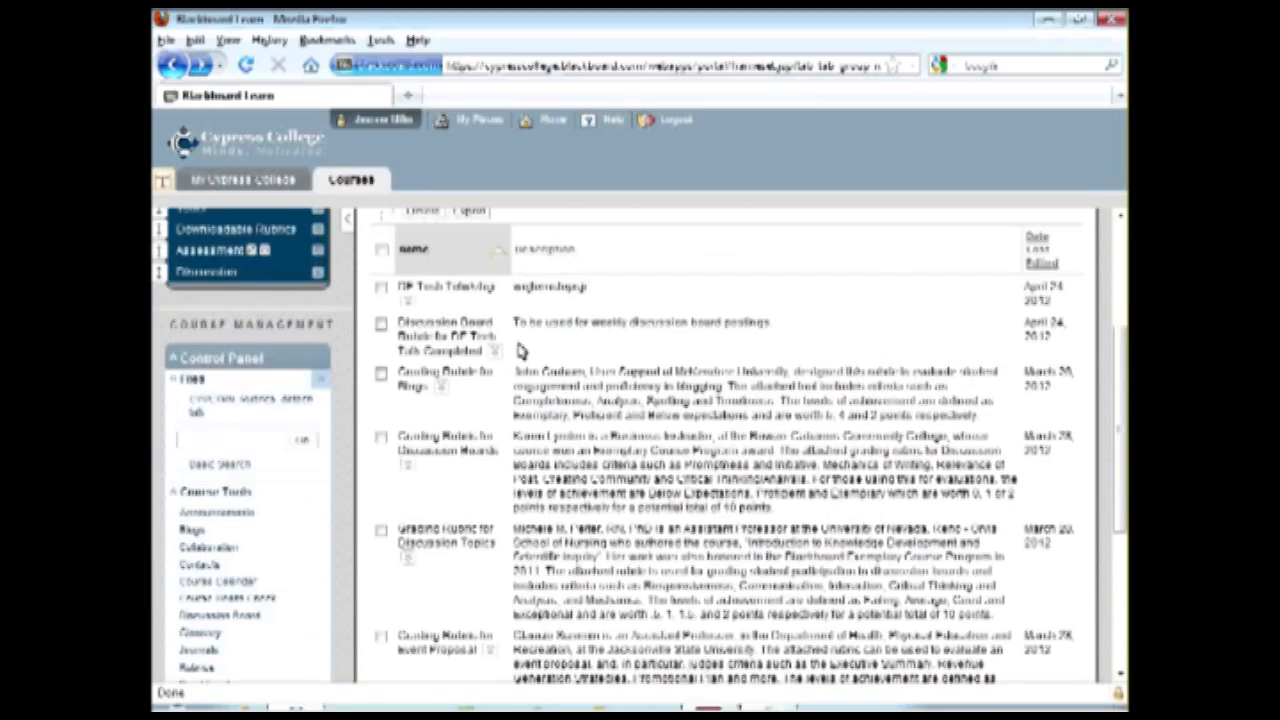
click(496, 352)
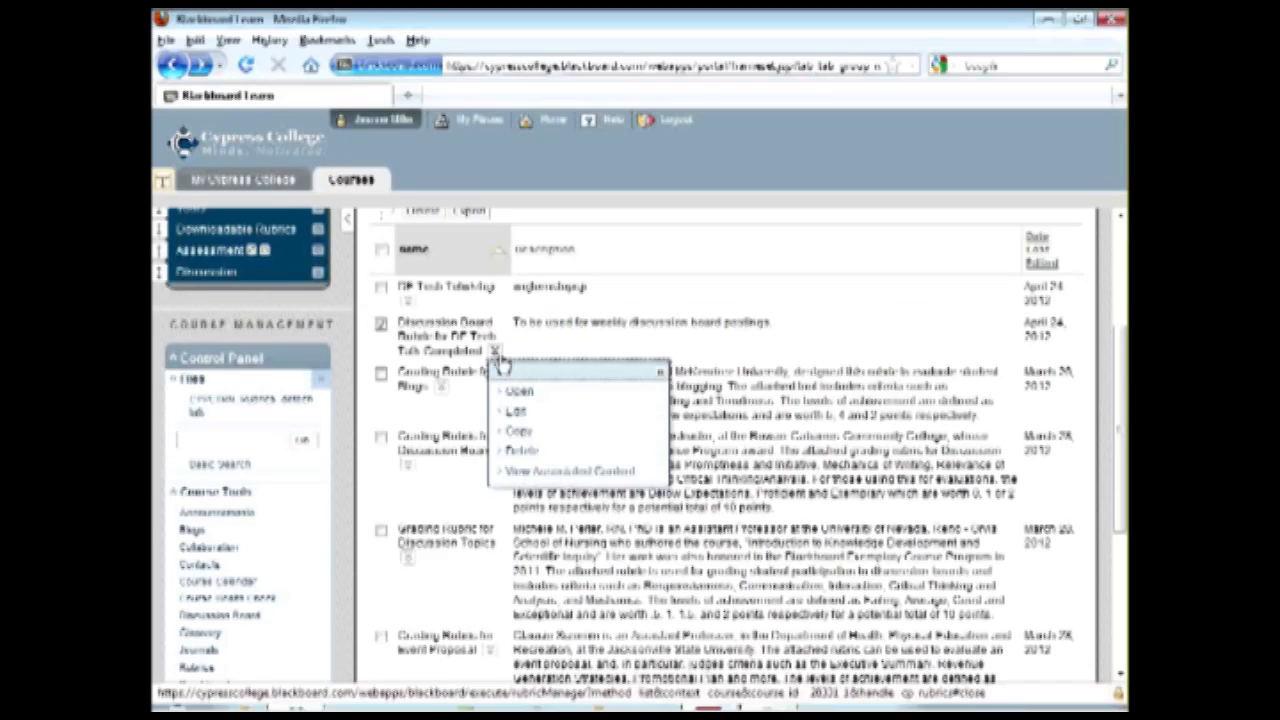
click(548, 471)
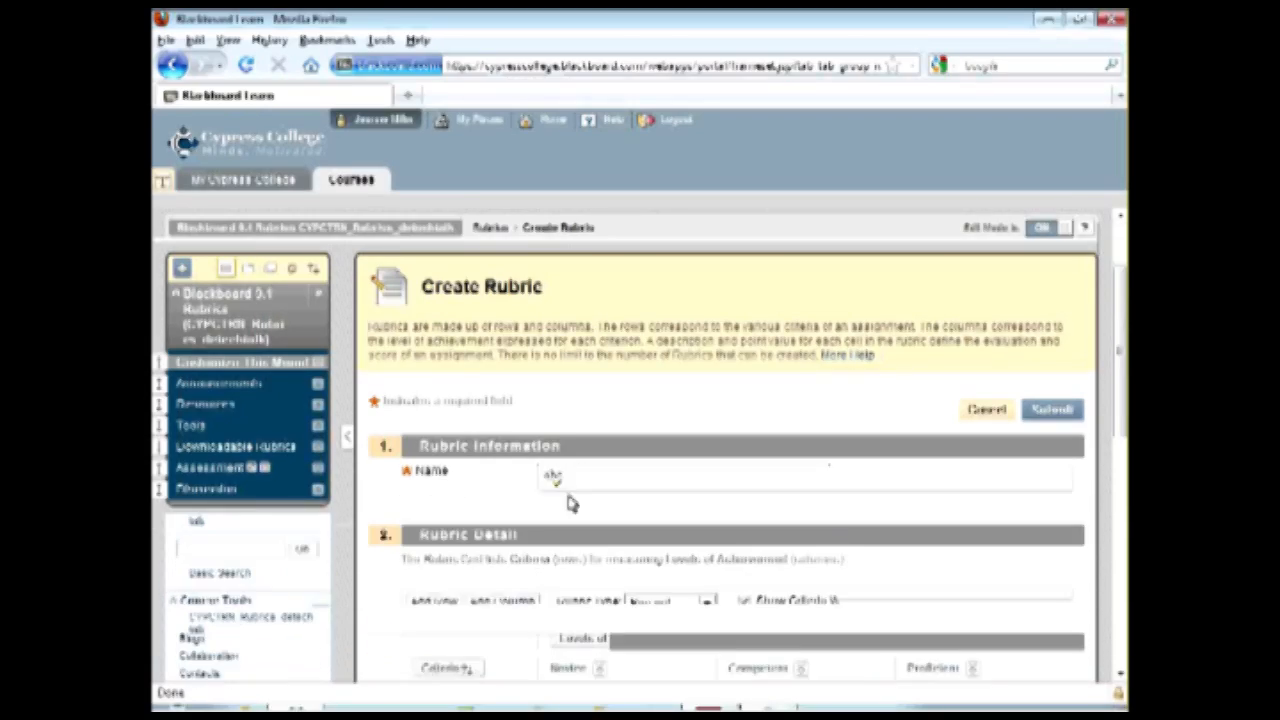
Name the new rubric DE Tech Talk and go to its grid of criteria and achievement levels.
scroll(571, 503, down, 2)
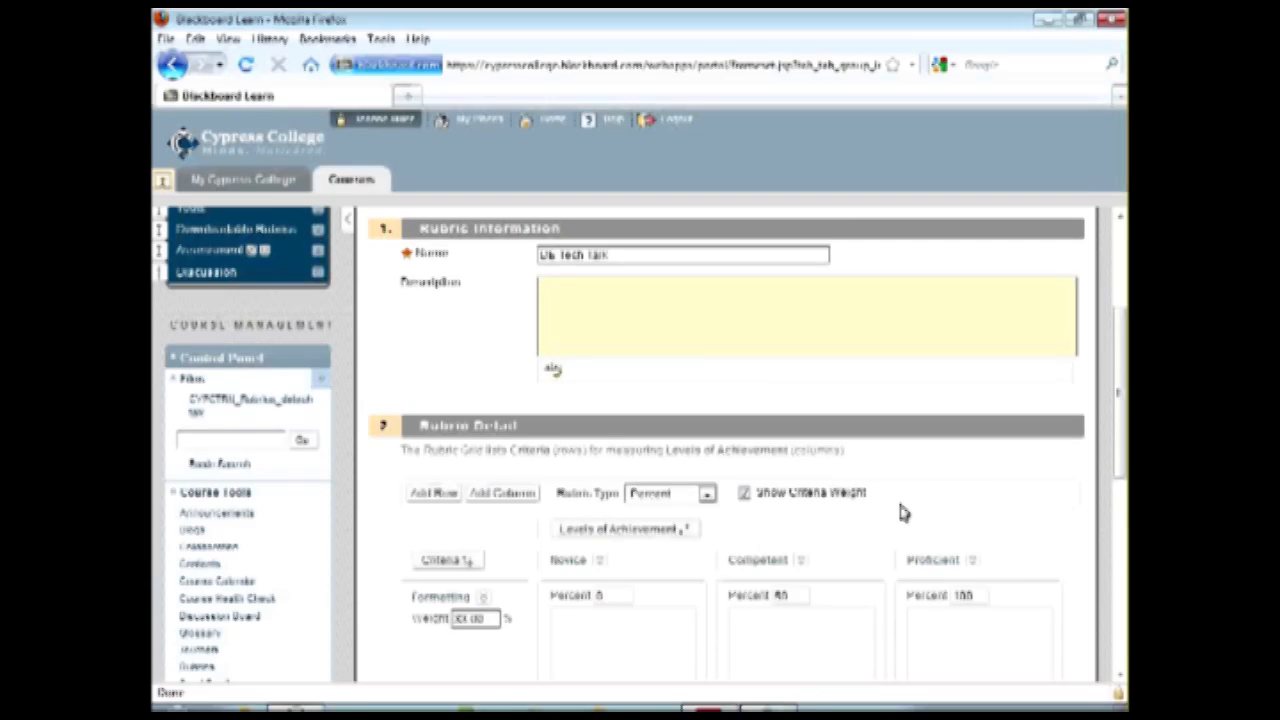
scroll(900, 512, down, 4)
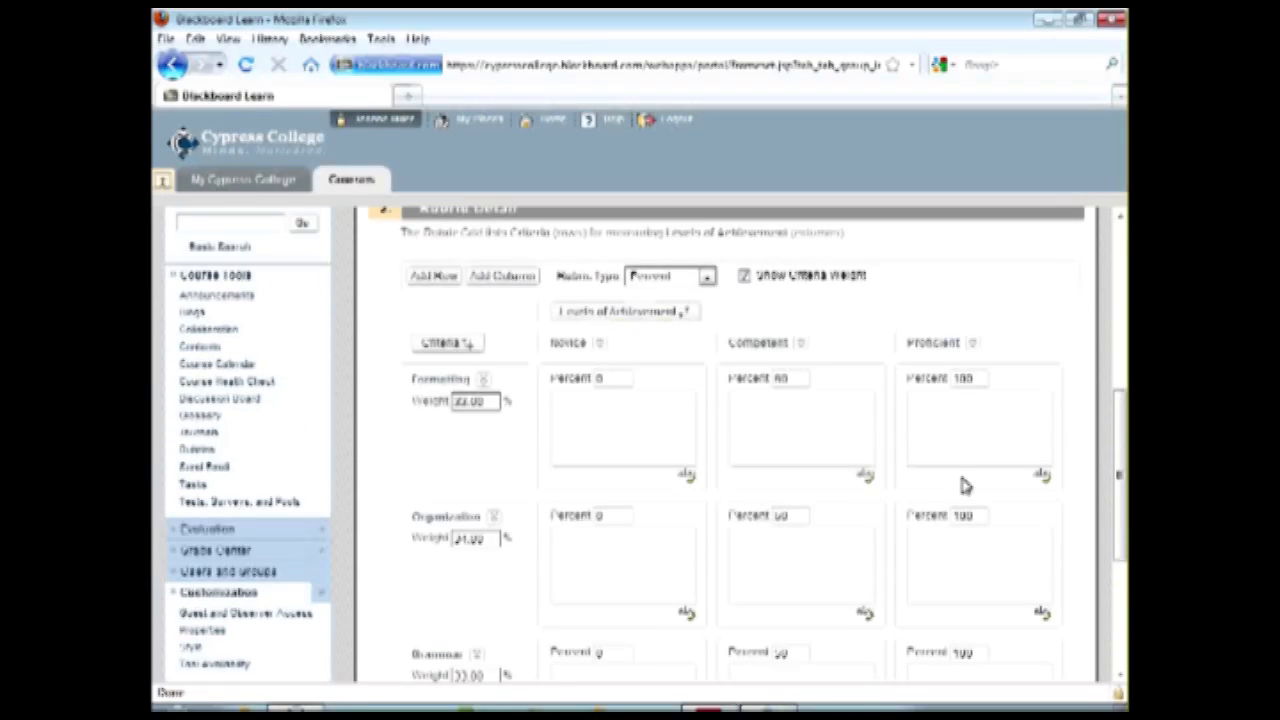
Add a fourth column and a fourth row to the rubric grid, deleting each again.
click(505, 280)
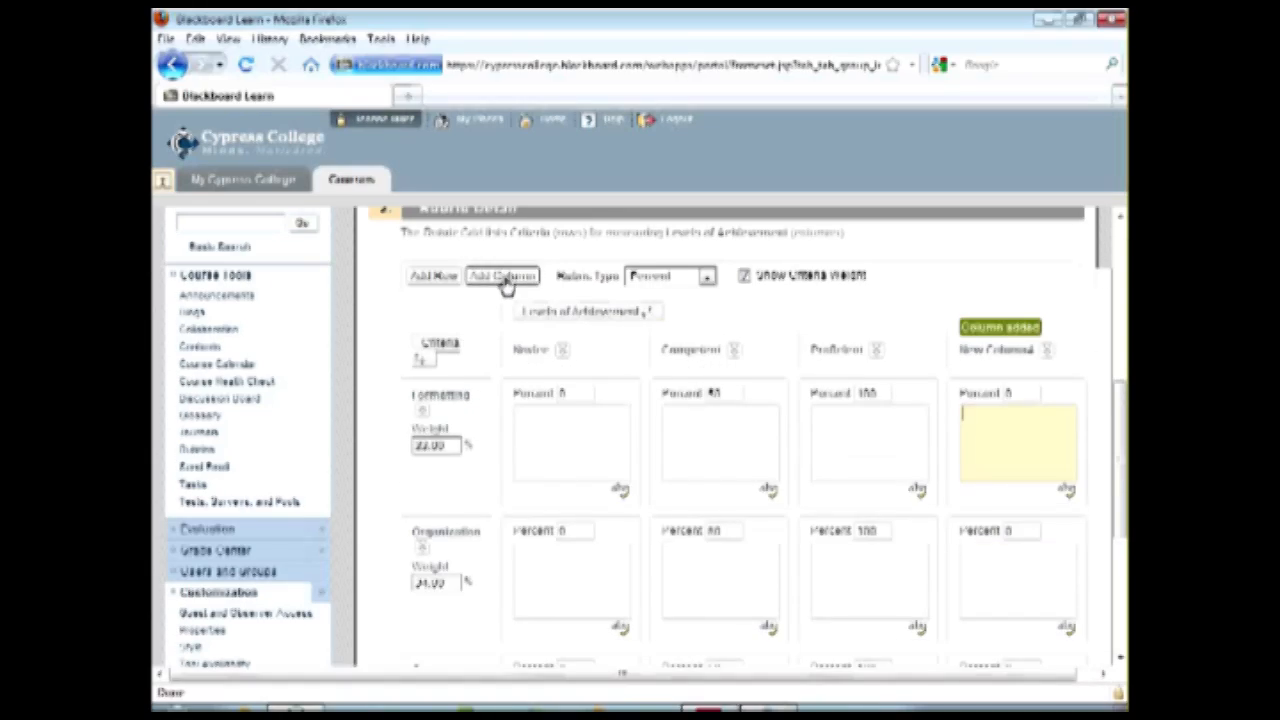
click(1046, 352)
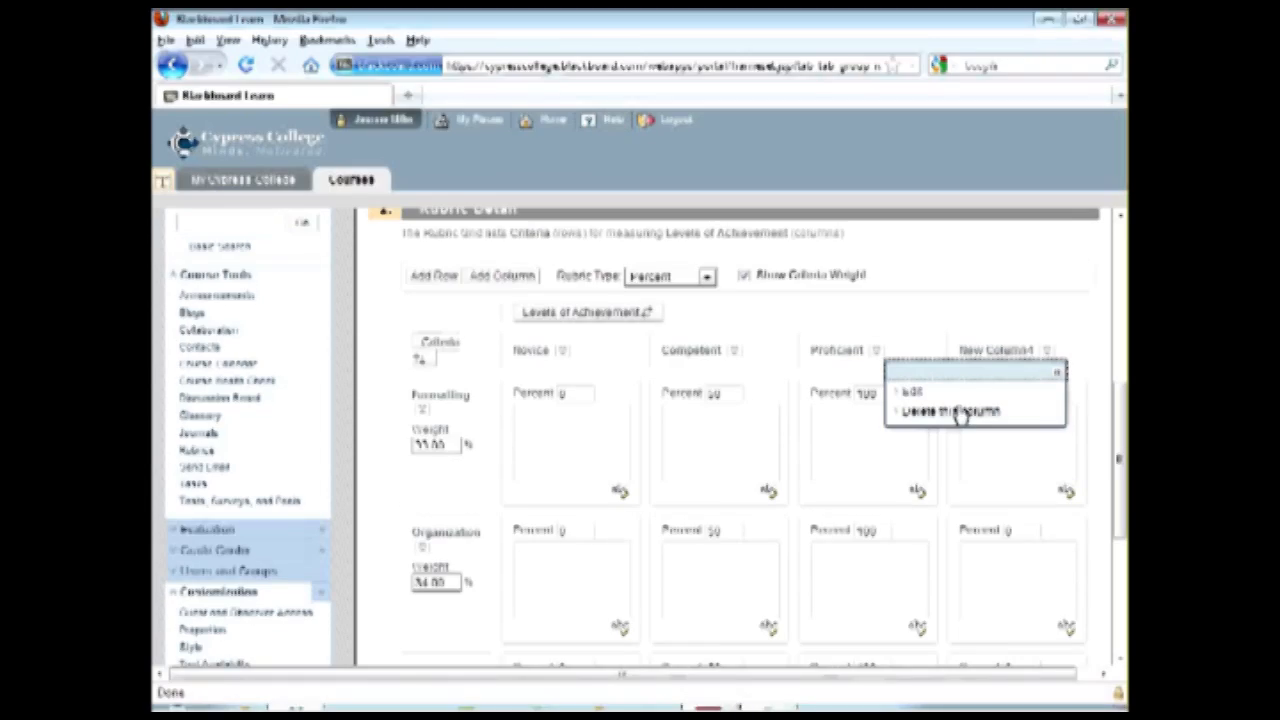
click(951, 410)
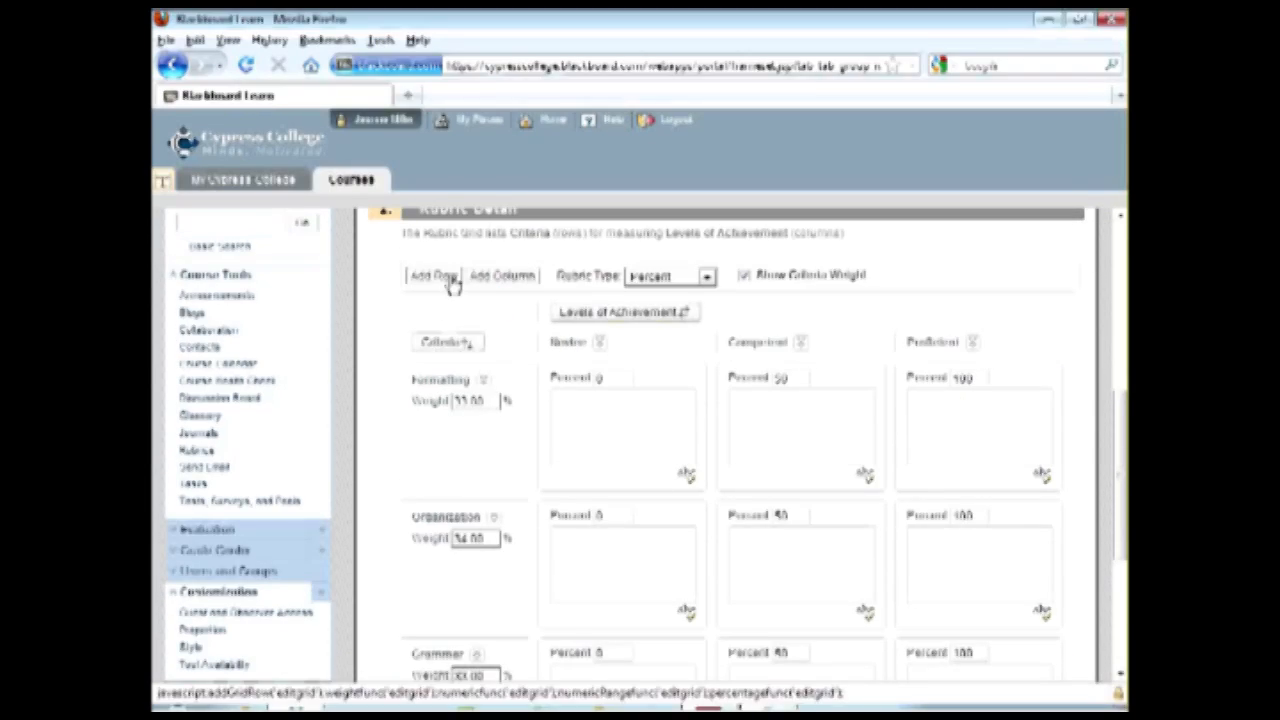
click(447, 278)
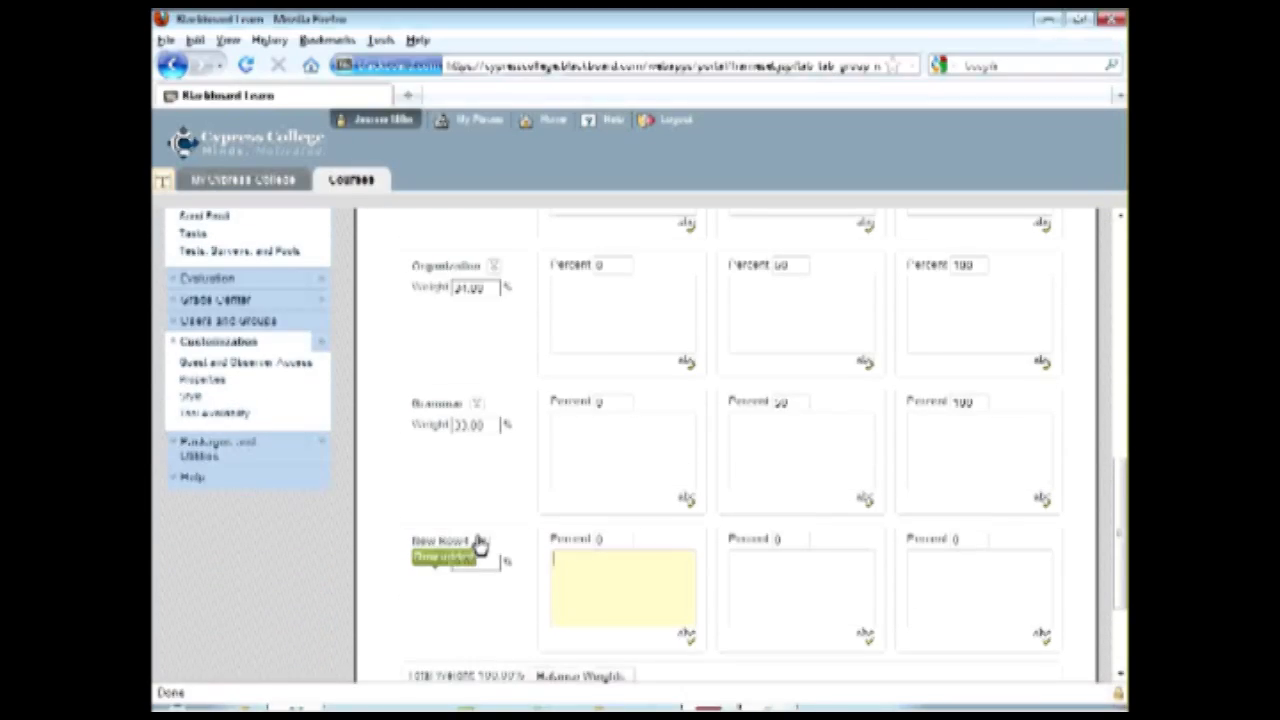
click(484, 543)
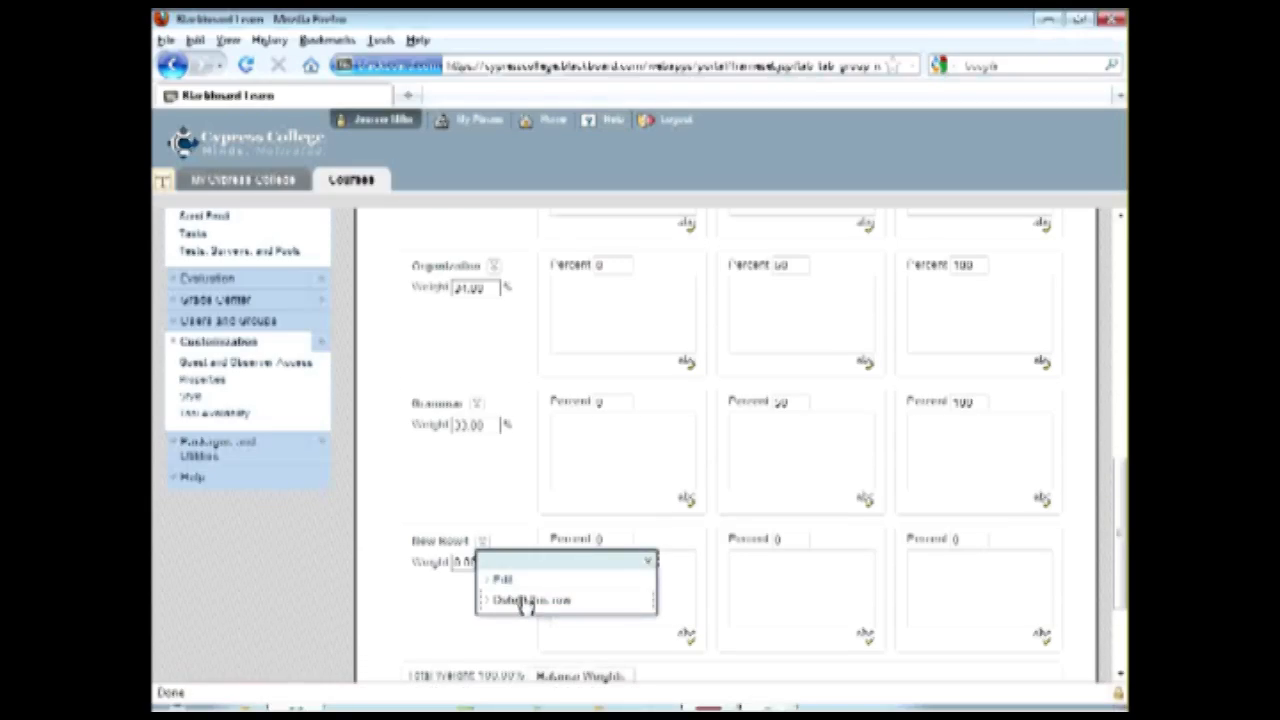
click(522, 600)
Set the rubric type to Points, name the first criteria Quality of Response and Communication, and score the levels 1, 2 and 3.
scroll(700, 474, up, 4)
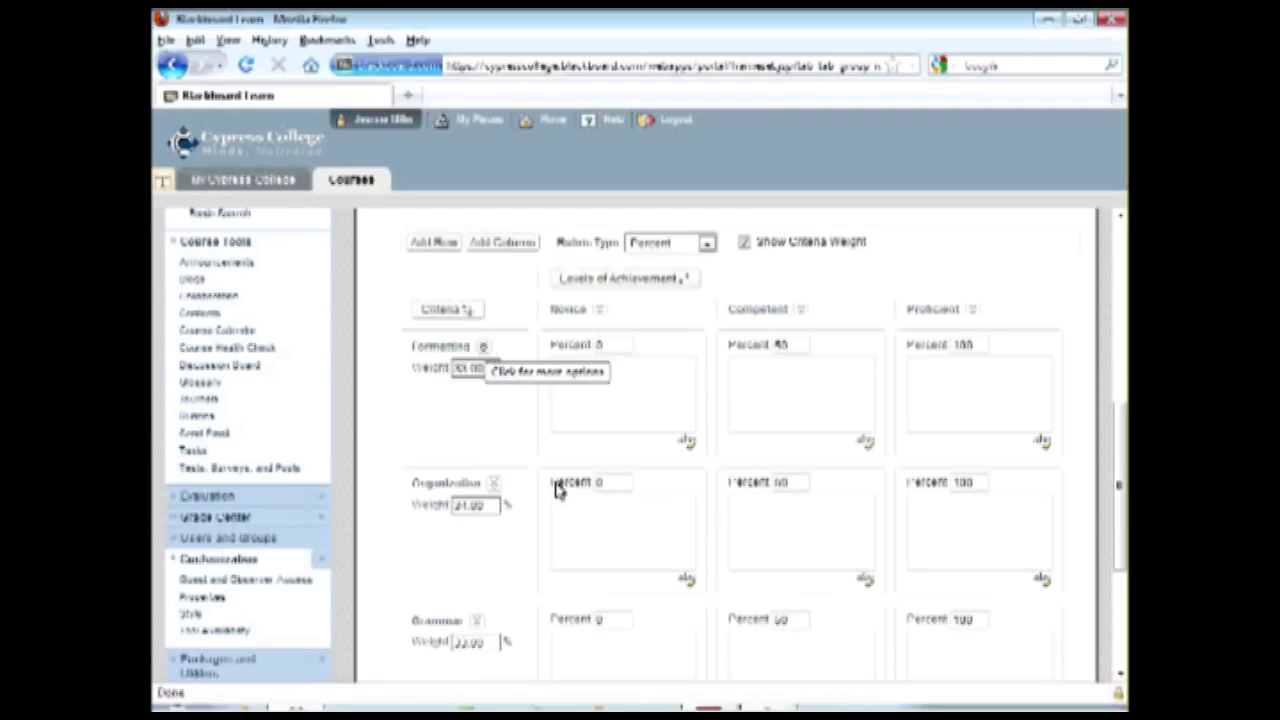
scroll(570, 464, down, 2)
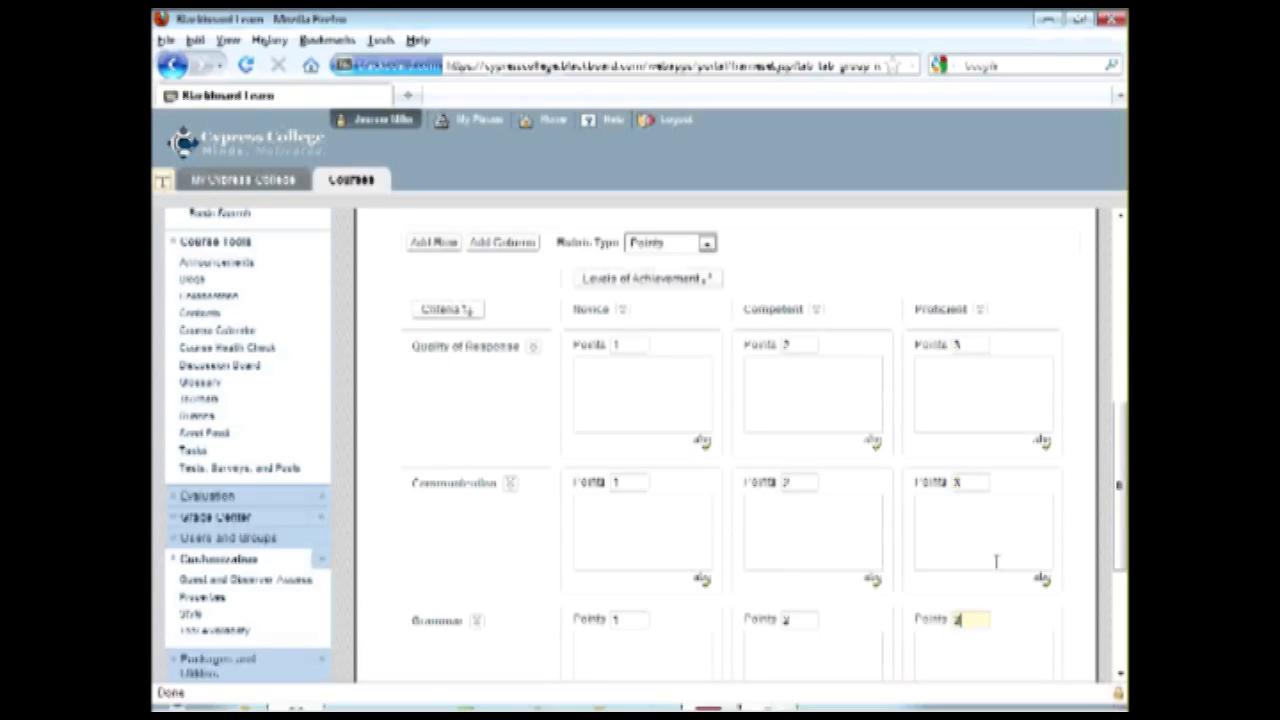
scroll(998, 560, down, 4)
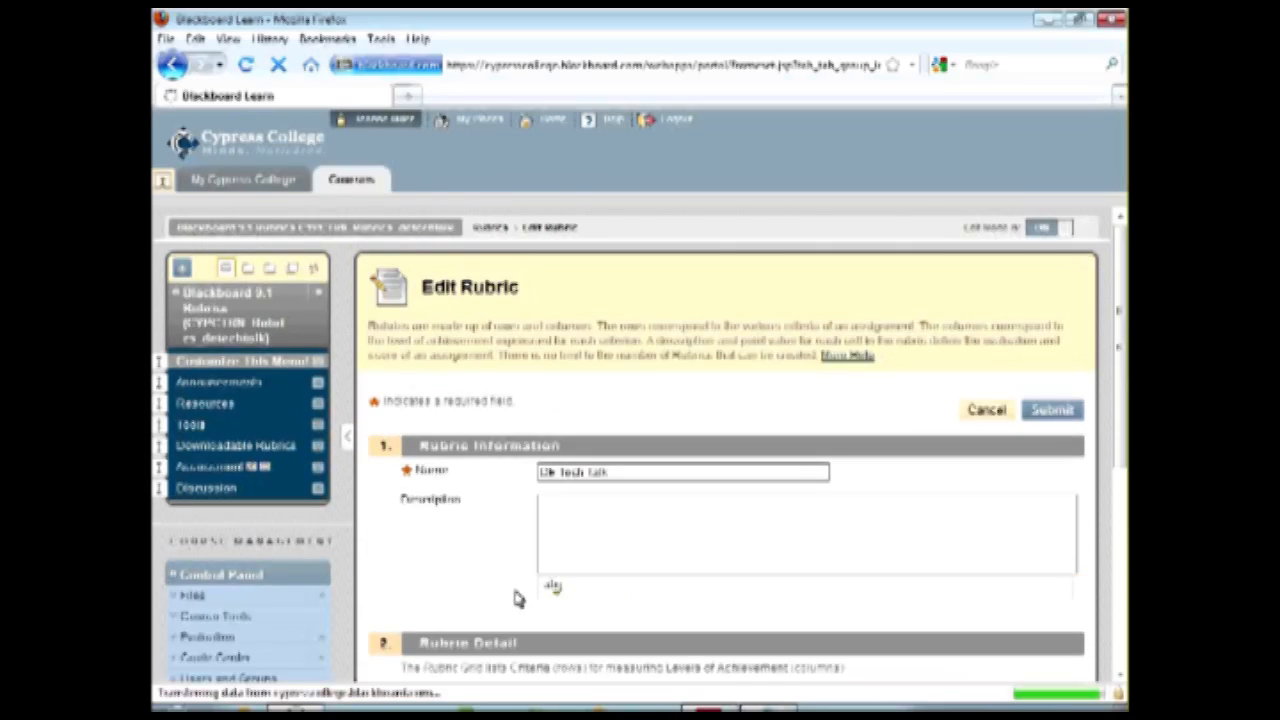
Set the rubric type to Point Range, give Novice Quality of Response 1 to 4.5 points, and check the total points.
scroll(775, 592, down, 8)
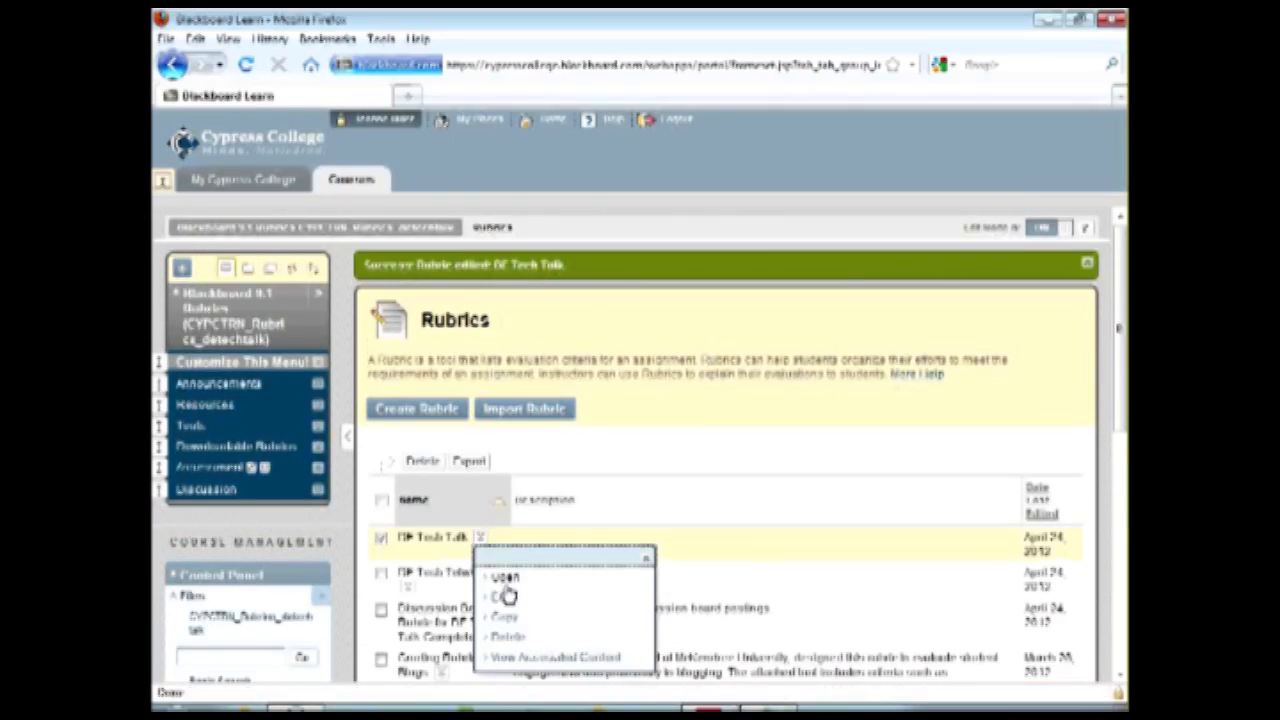
scroll(729, 514, down, 5)
scroll(729, 514, down, 5)
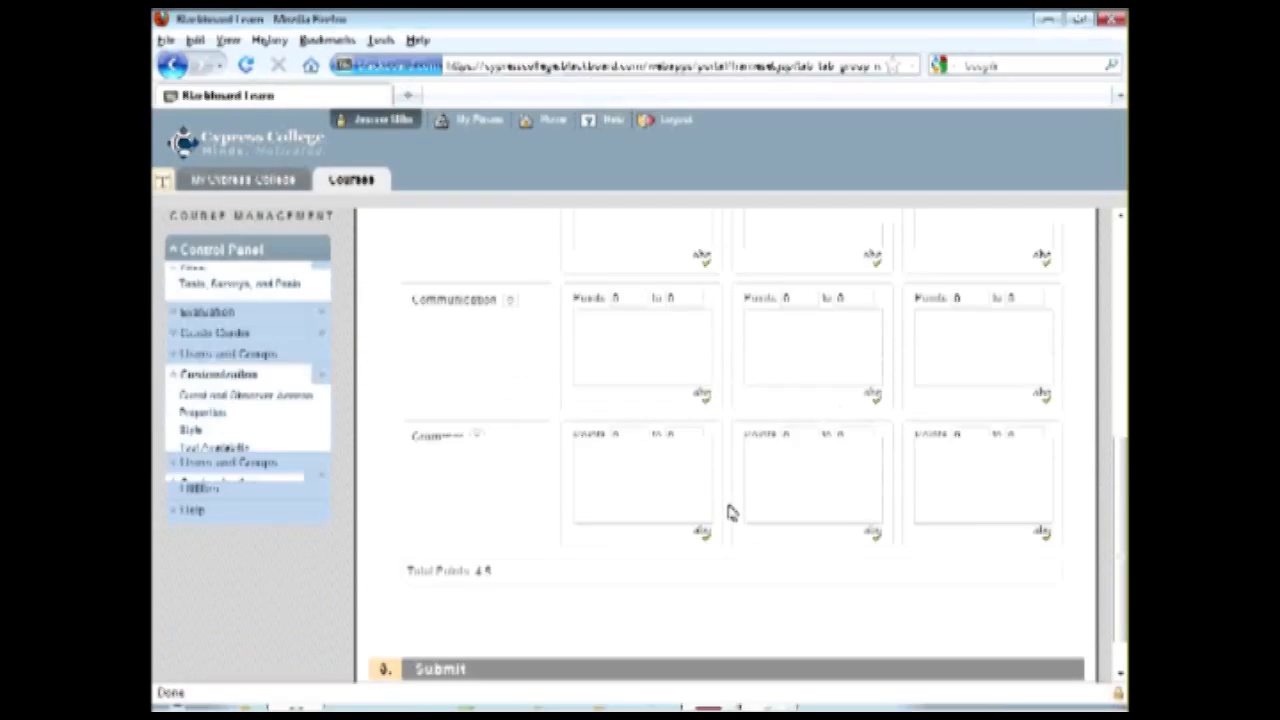
scroll(729, 512, up, 5)
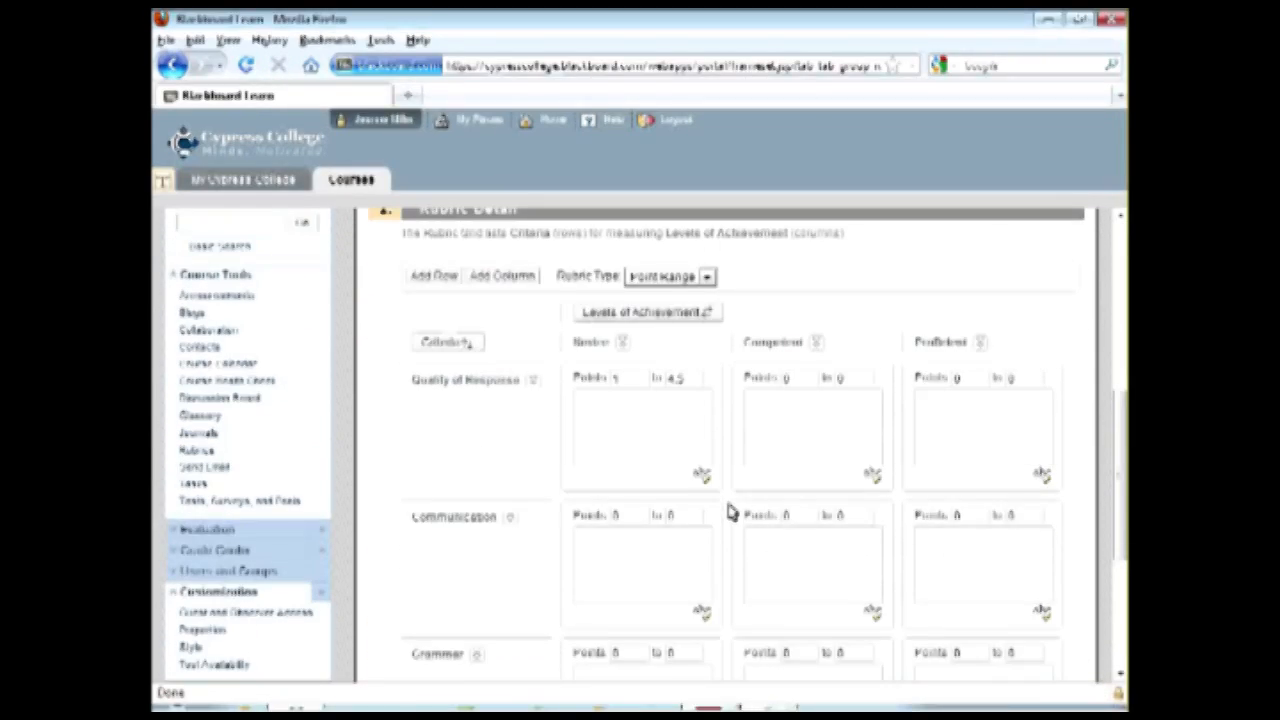
scroll(729, 512, down, 3)
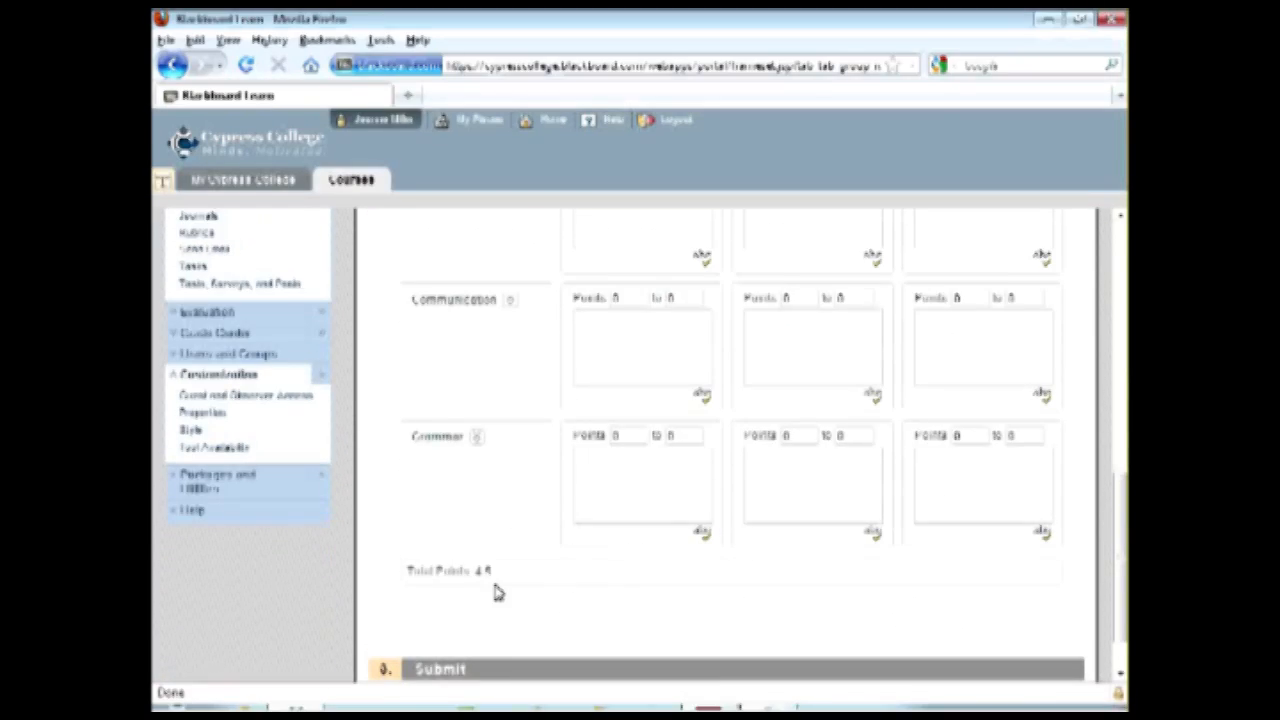
Set the DE Tech Talk rubric's type back to Points and check the grid and total points.
scroll(708, 480, up, 5)
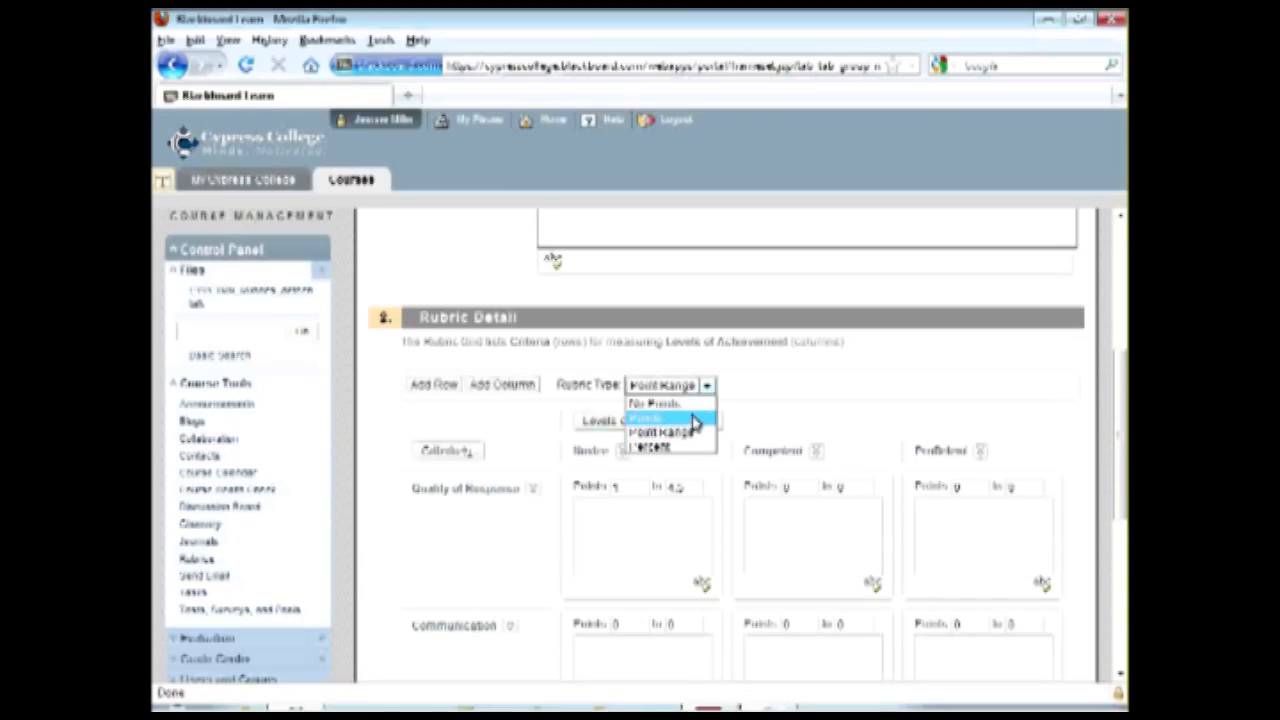
scroll(846, 515, down, 4)
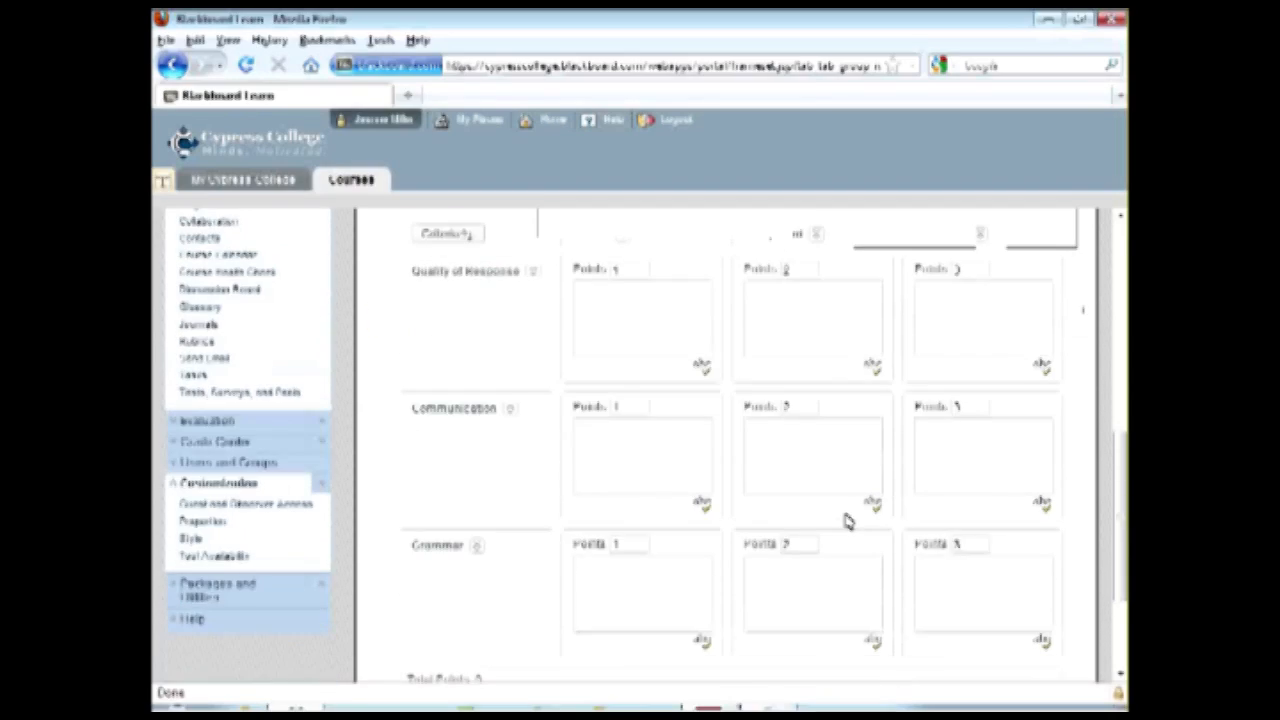
scroll(903, 532, down, 3)
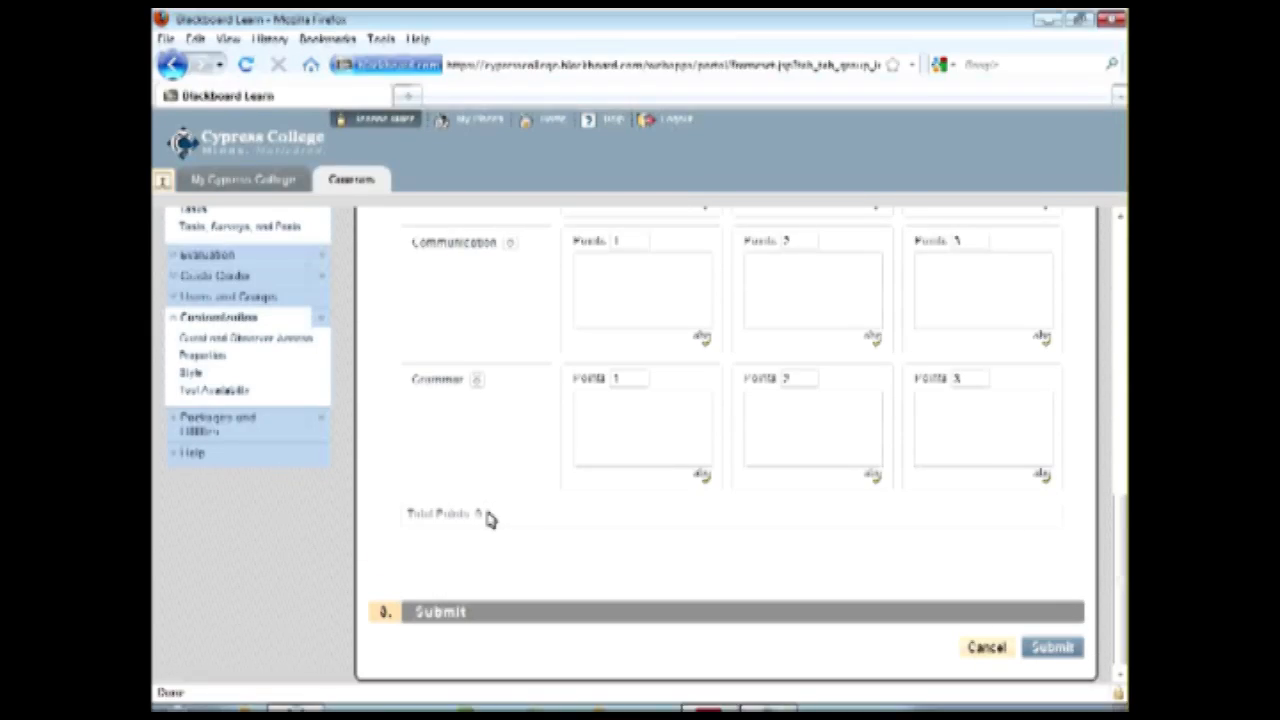
Enter "Addresses" as the Novice description for Quality of Response and submit the rubric.
scroll(495, 523, up, 4)
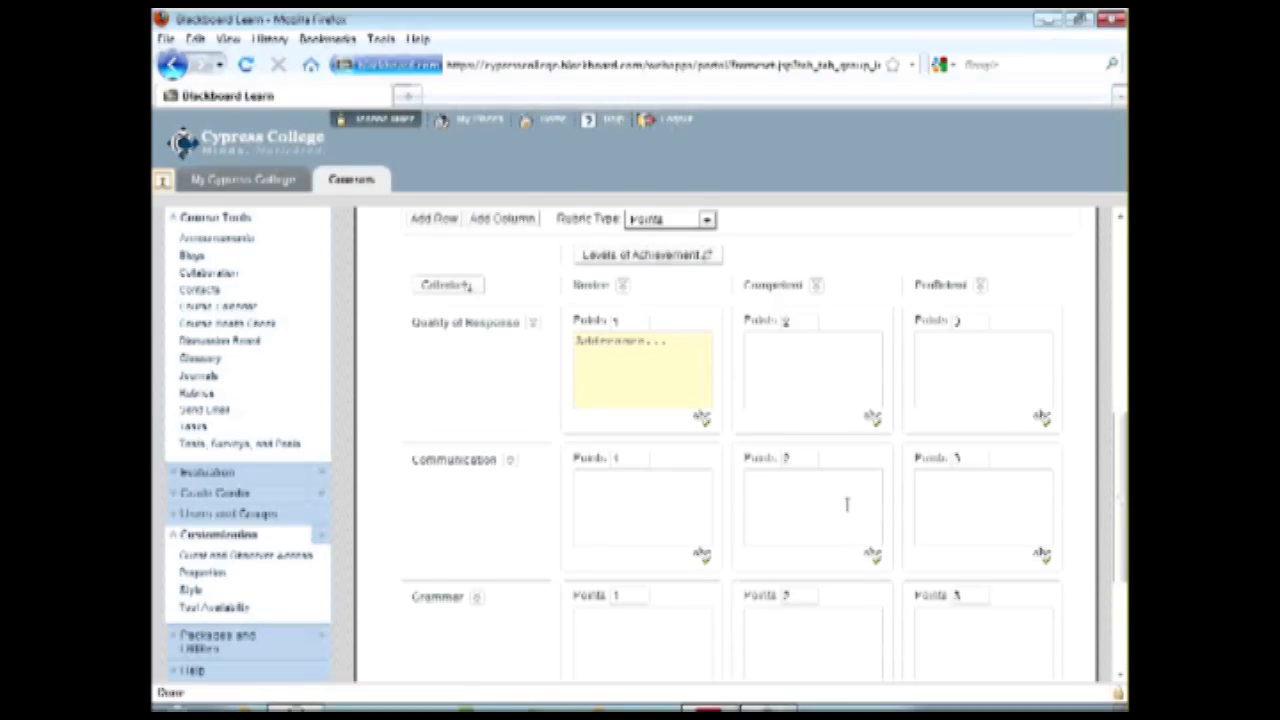
scroll(847, 505, down, 4)
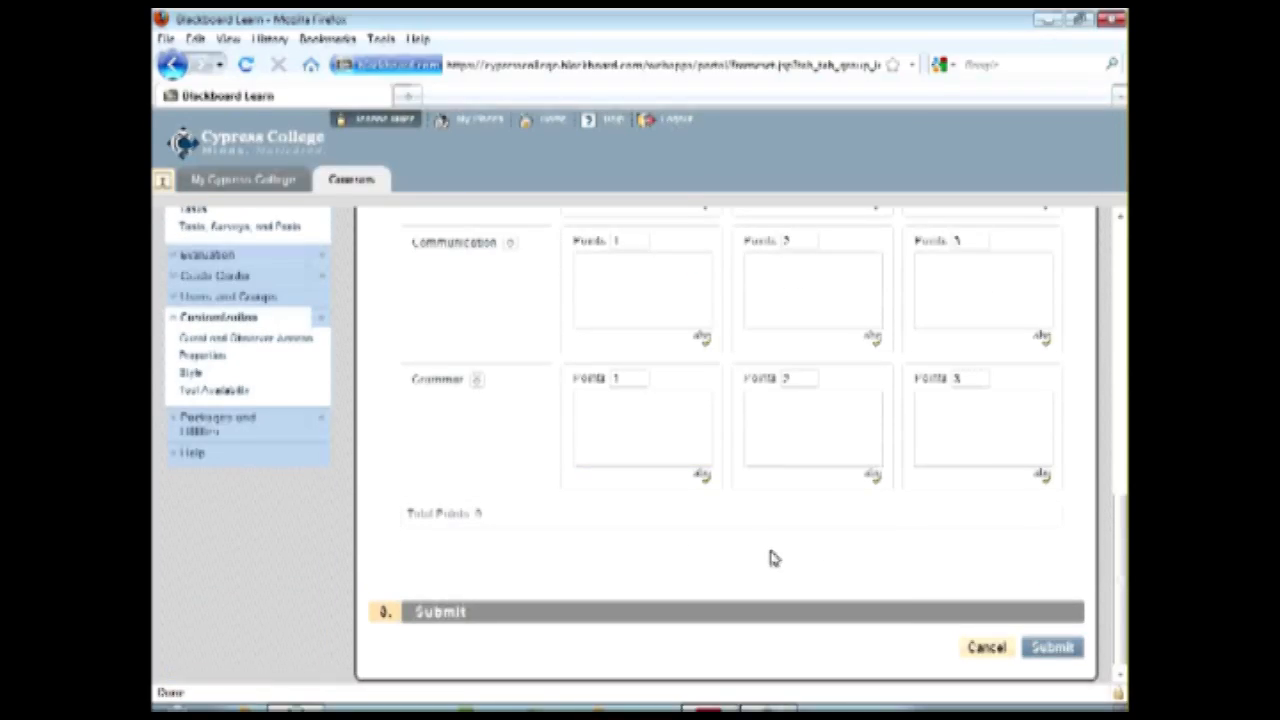
scroll(780, 548, up, 4)
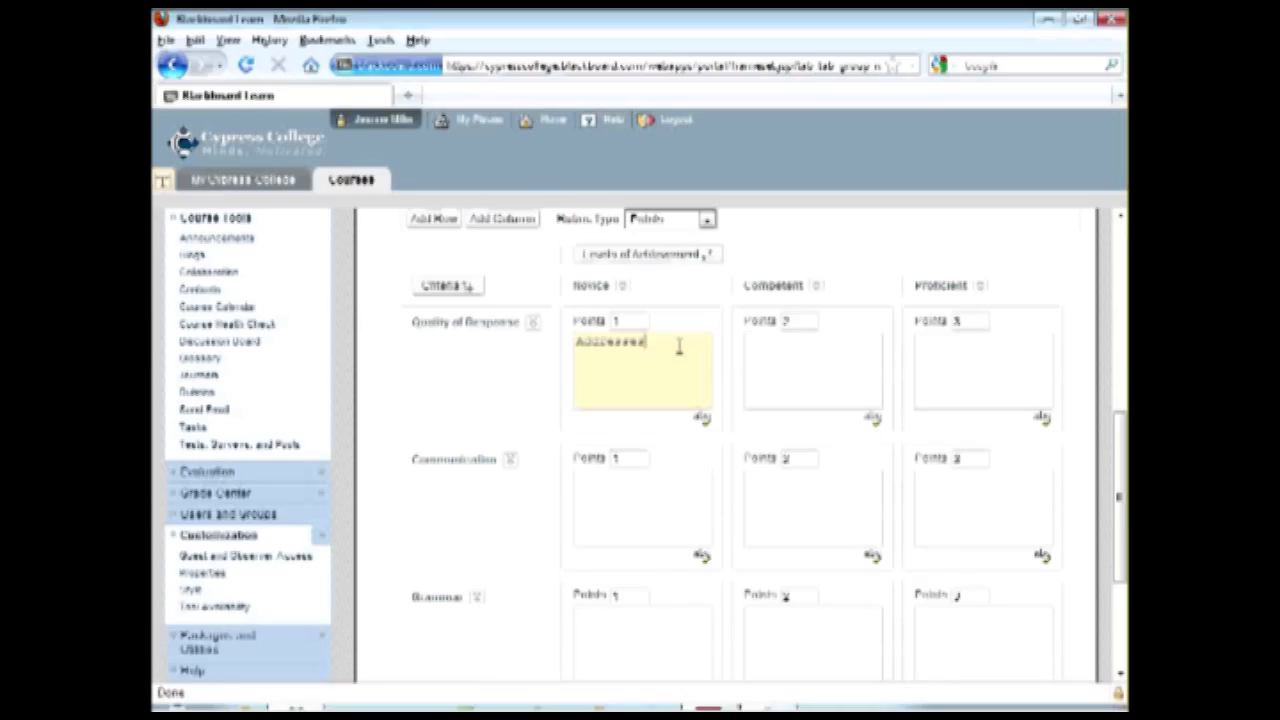
scroll(980, 591, down, 2)
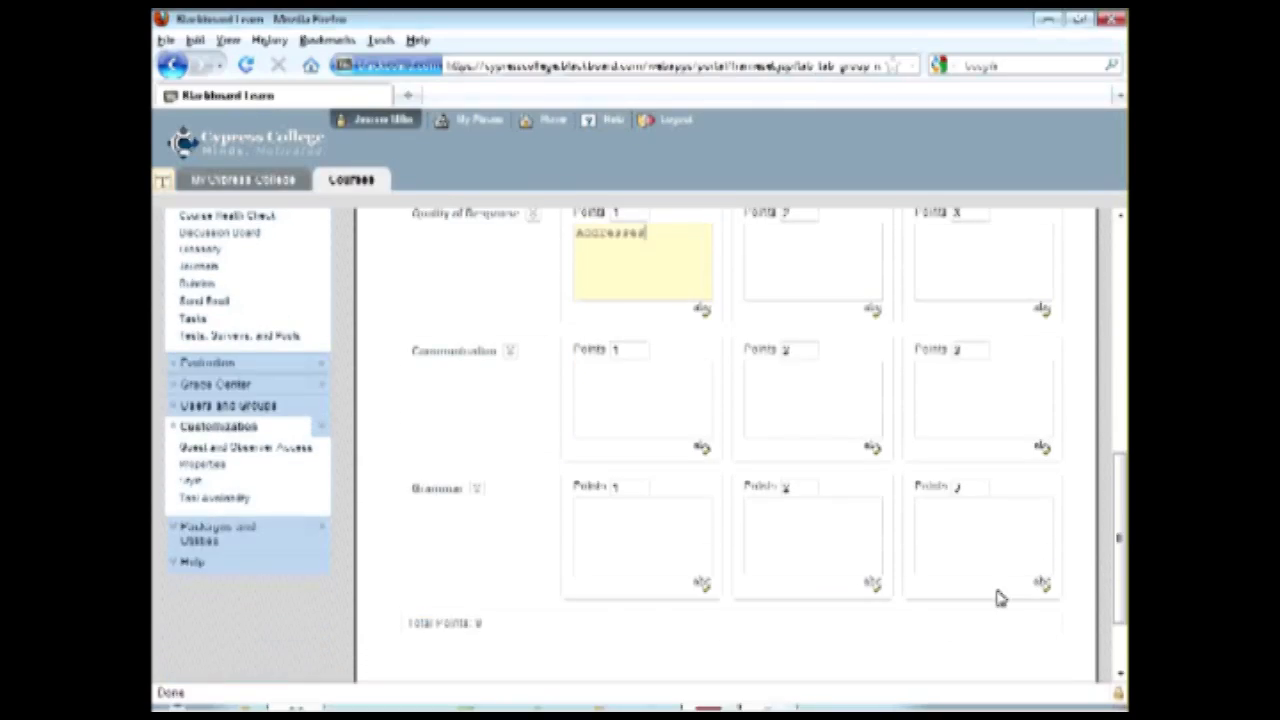
scroll(1040, 625, down, 2)
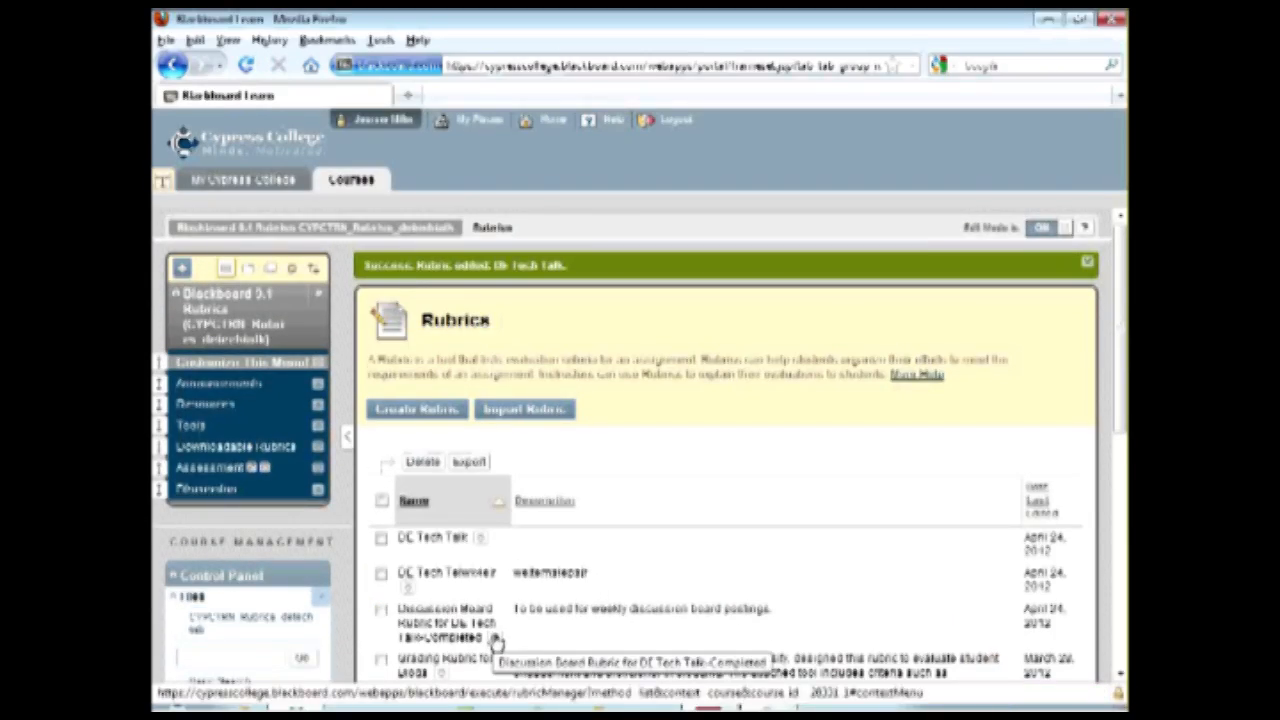
Open the Discussion Board Rubric for DE Tech Talk-Completed, enlarge its window to review all criteria and levels, and close it.
scroll(509, 645, down, 5)
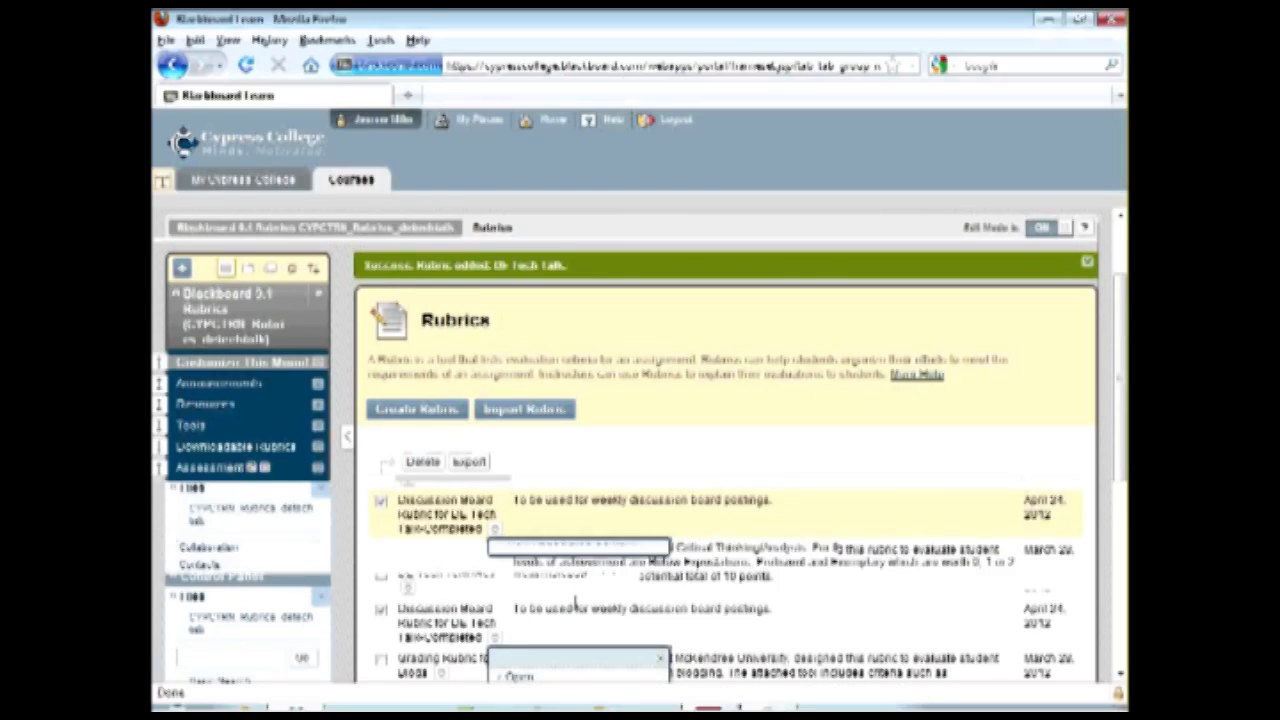
click(520, 352)
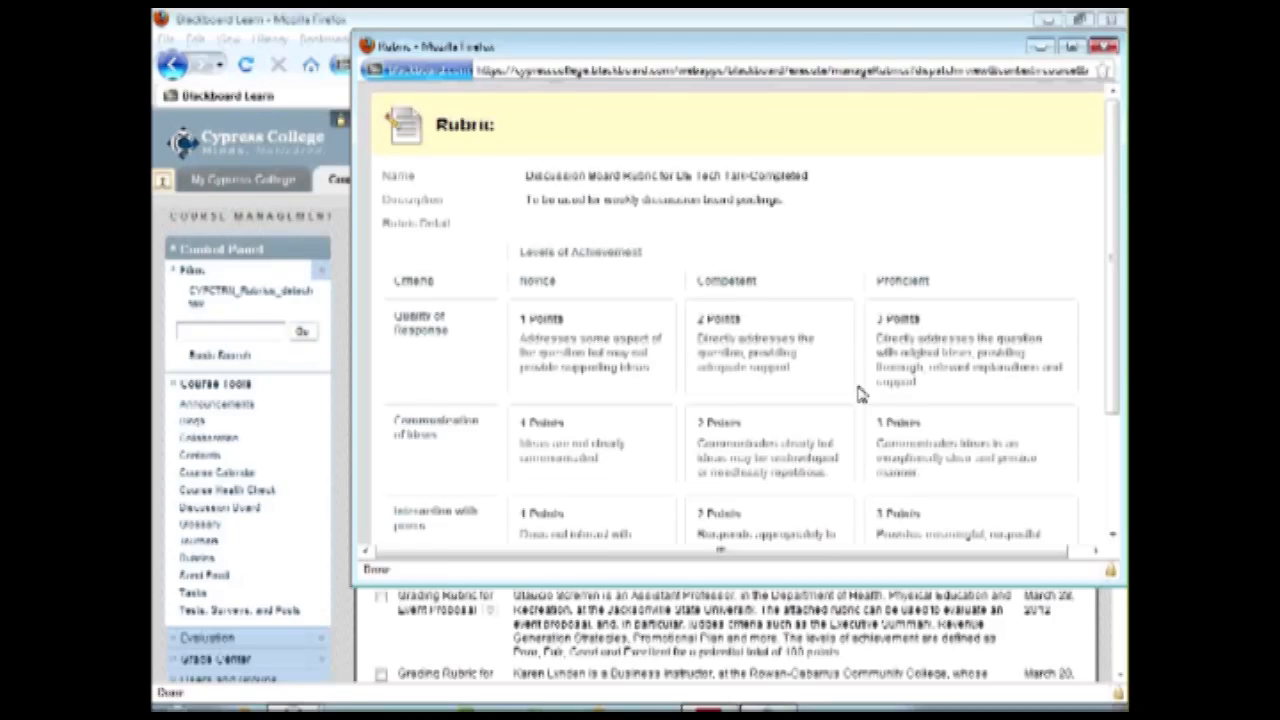
drag(882, 582, 898, 668)
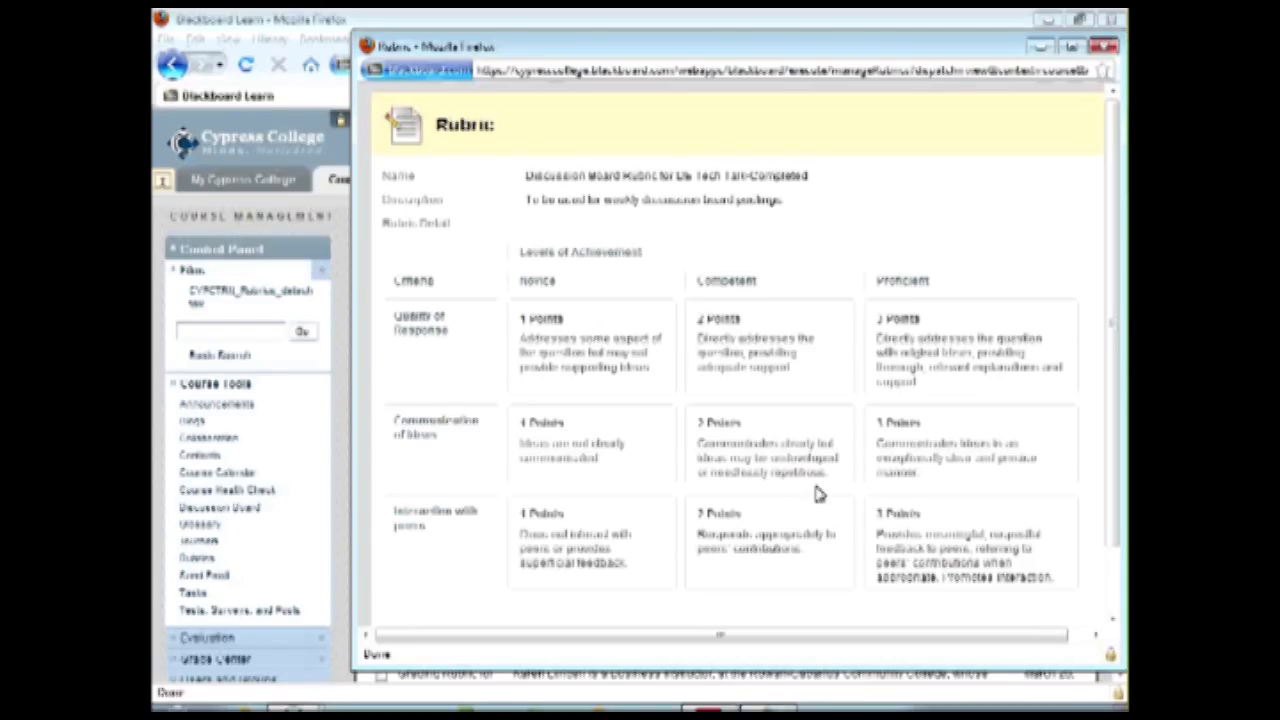
click(1104, 47)
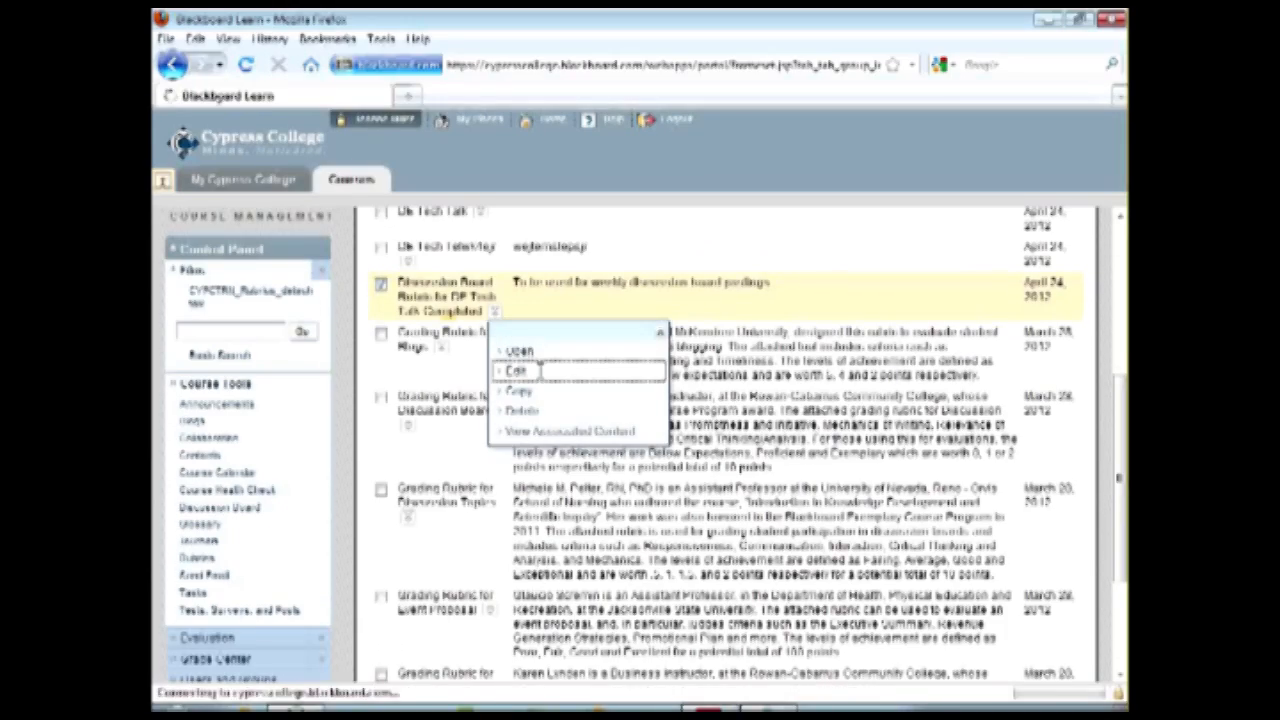
Open the Discussion Board Rubric for DE Tech Talk-Completed for editing and examine its information and rubric grid.
scroll(843, 418, down, 5)
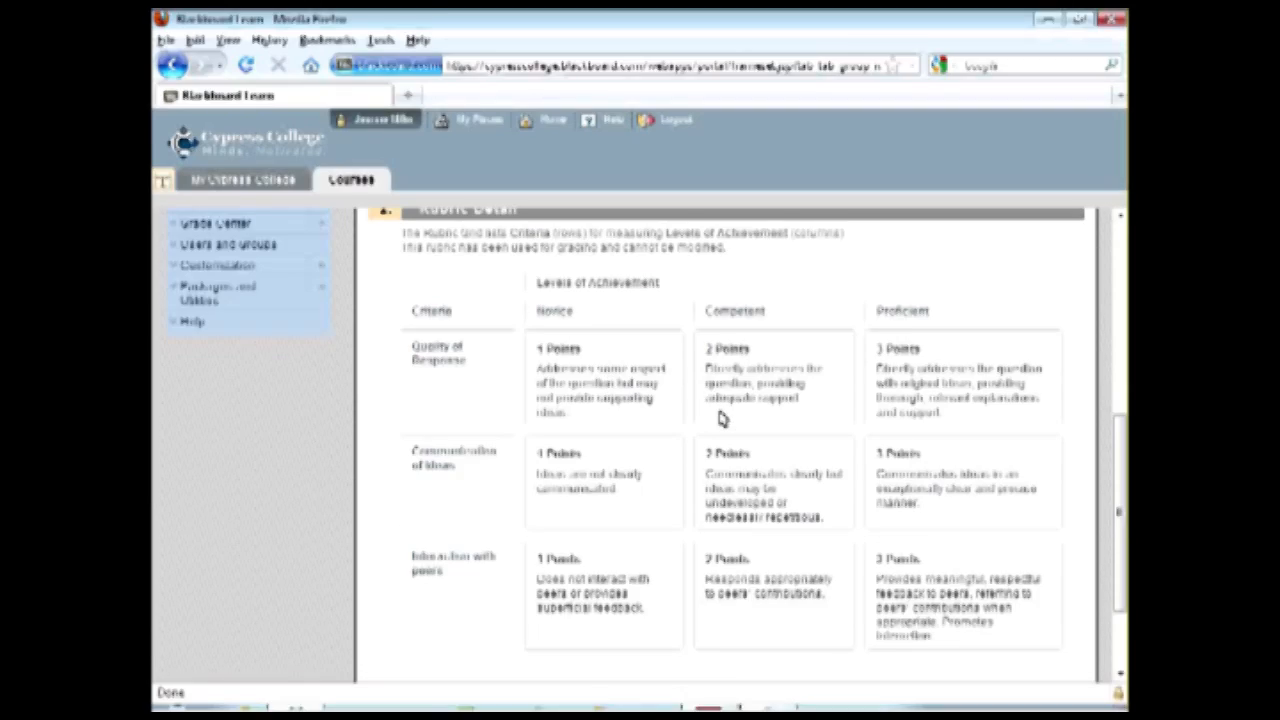
scroll(723, 418, up, 5)
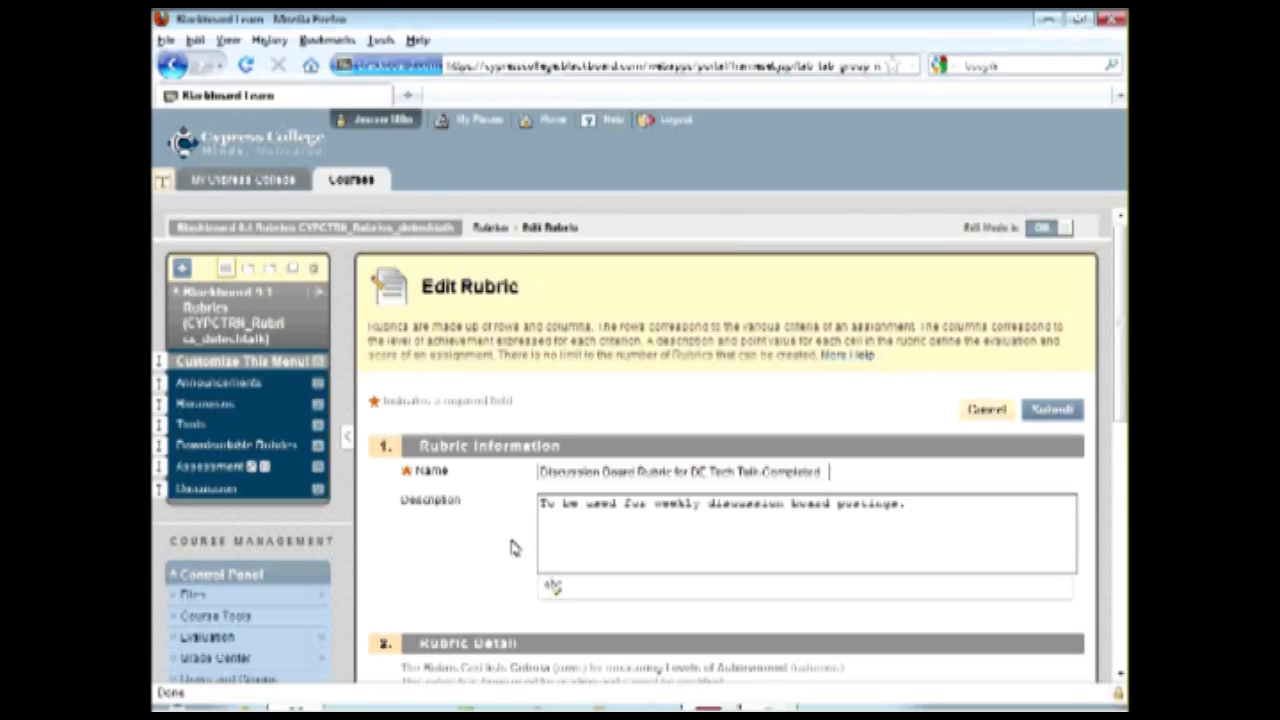
scroll(675, 418, down, 3)
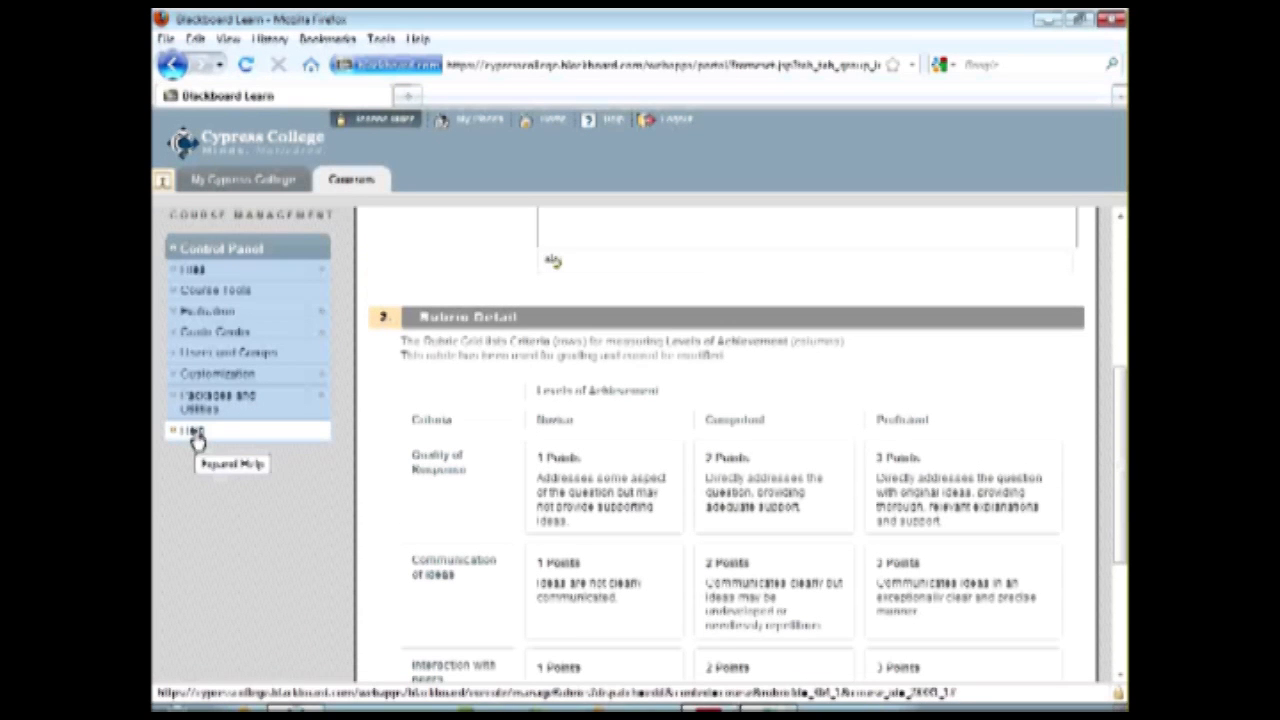
scroll(196, 433, up, 3)
scroll(311, 451, down, 3)
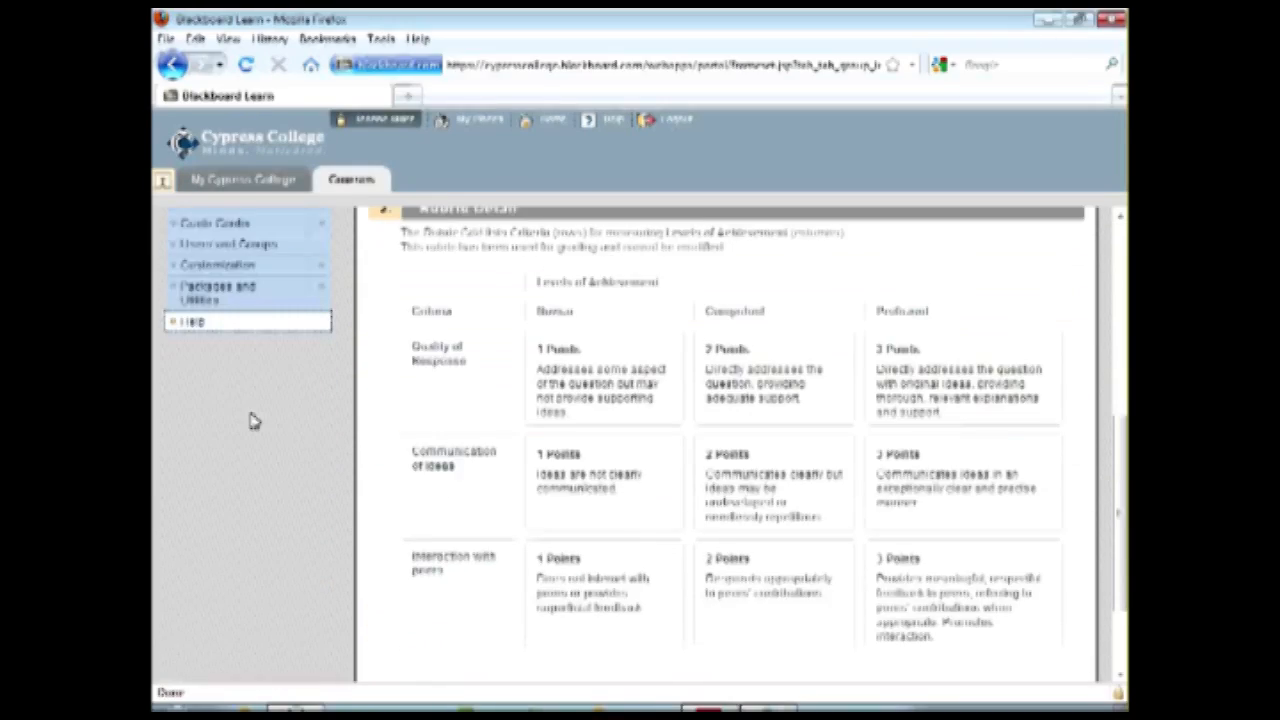
scroll(597, 495, up, 2)
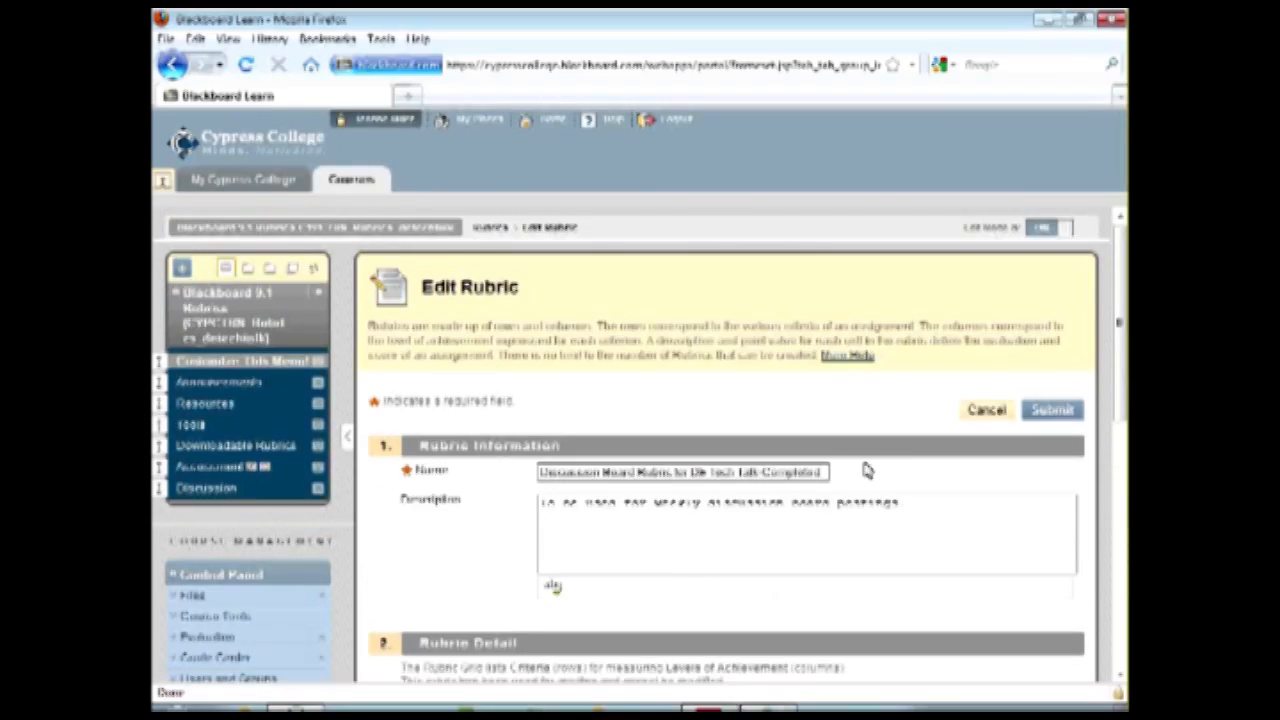
Leave the rubric without changes and return to the course's Rubrics list.
click(215, 615)
scroll(252, 598, down, 5)
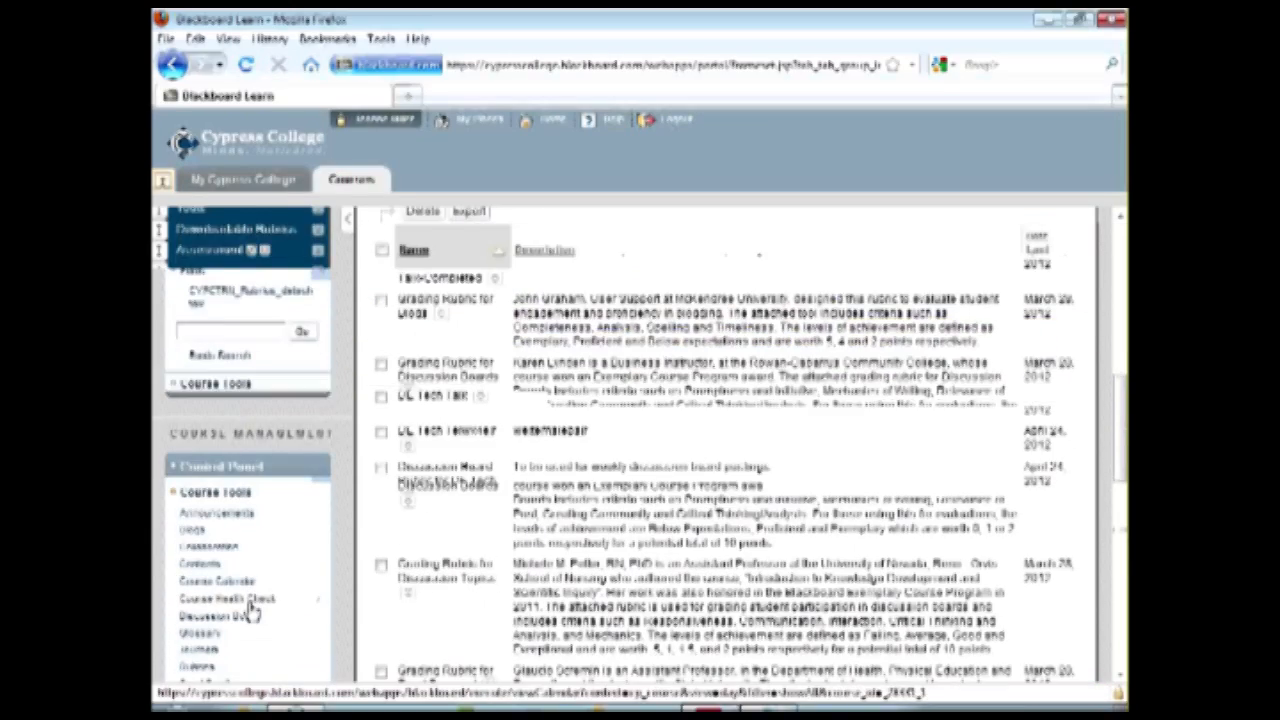
click(190, 662)
Open Blackboard Help for instructors, search for rubrics and open the Rubrics topic.
scroll(250, 625, down, 1)
click(228, 617)
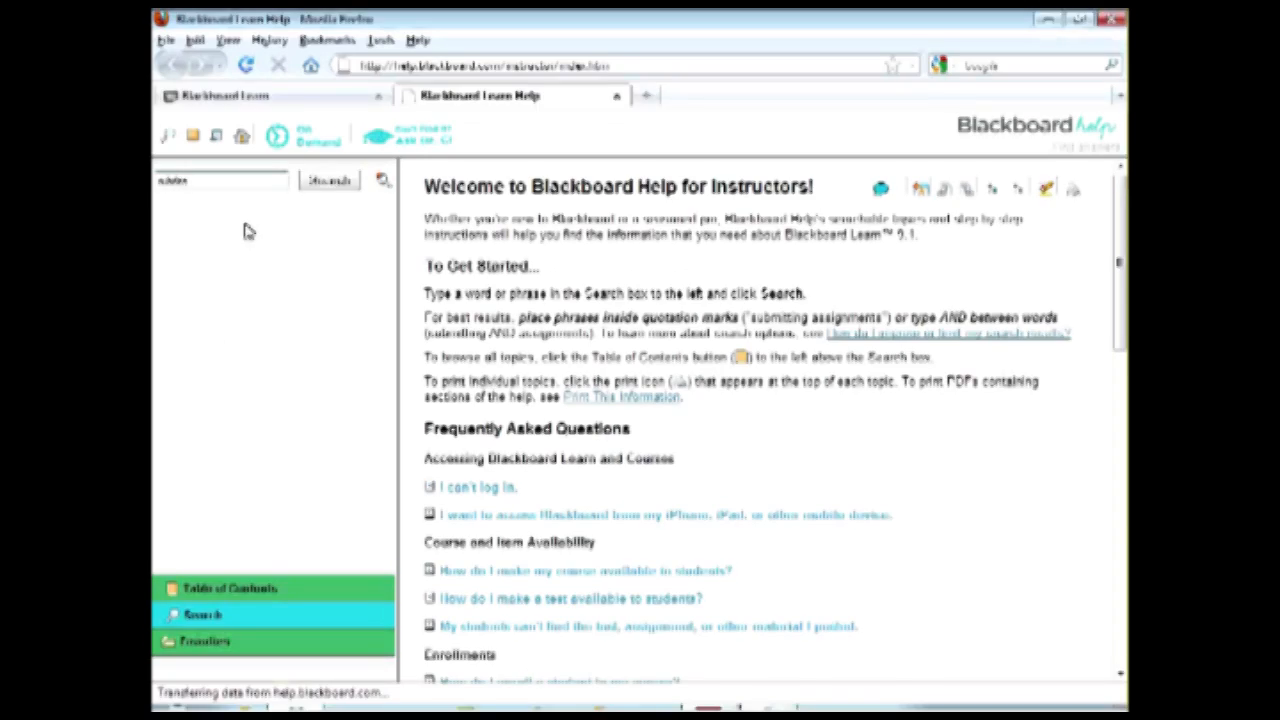
click(329, 181)
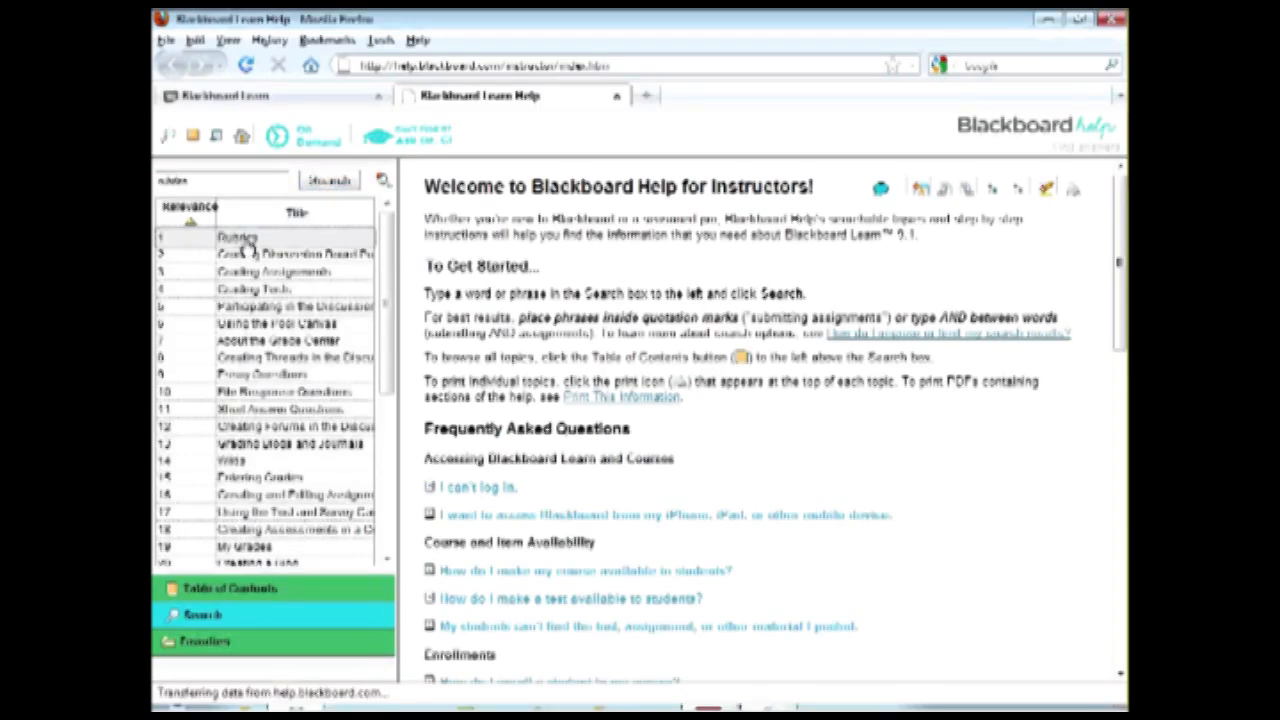
click(245, 240)
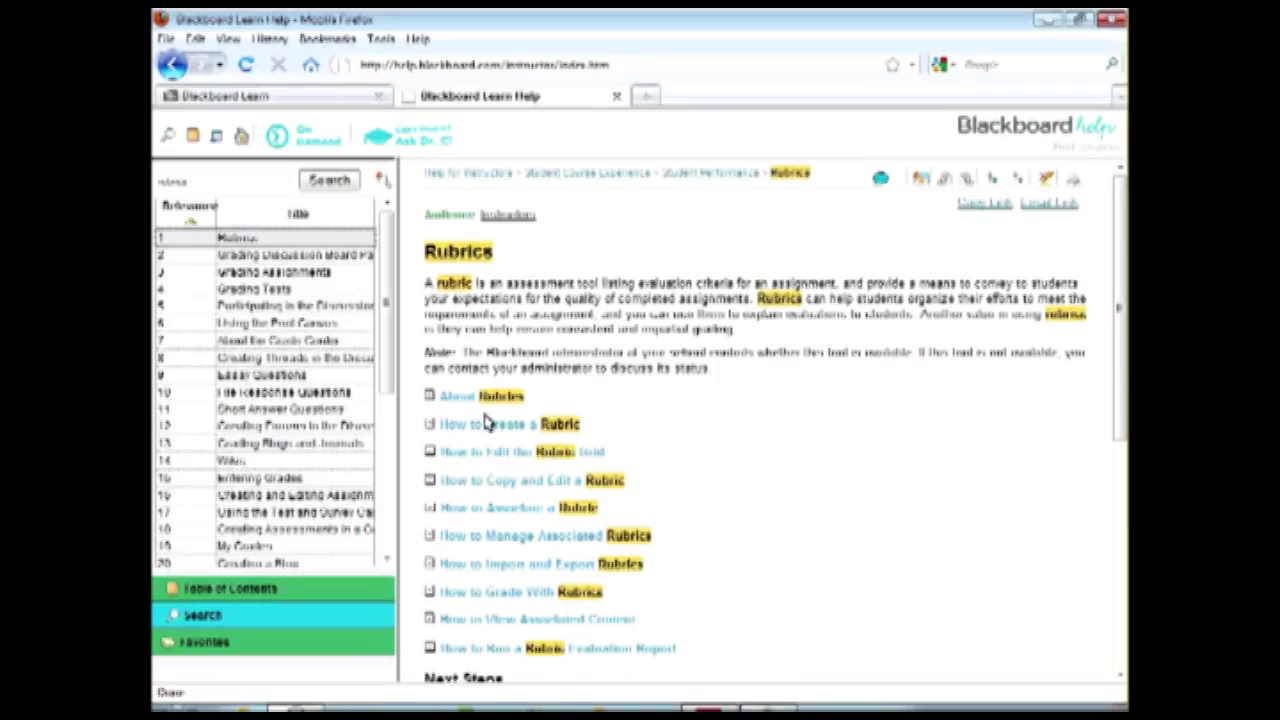
Read the How to Create a Rubric instructions and the other rubric help topics, and close the help page.
click(430, 424)
scroll(866, 432, down, 6)
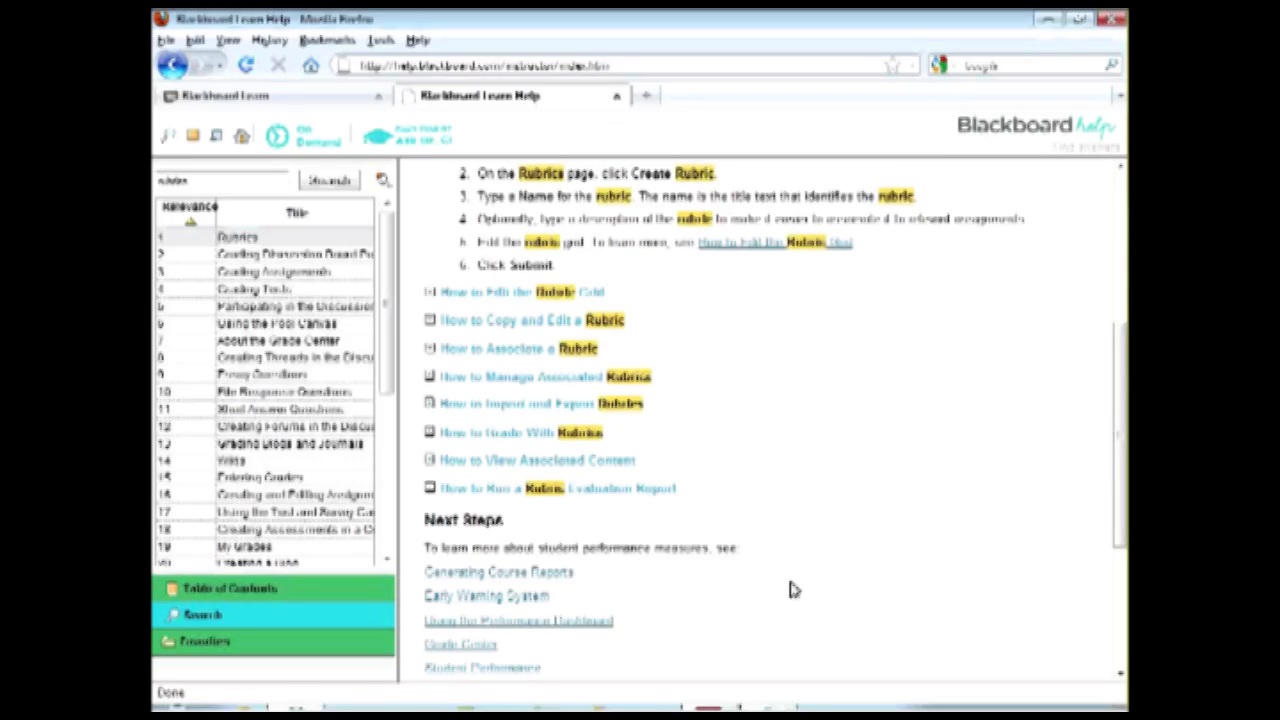
scroll(789, 590, up, 6)
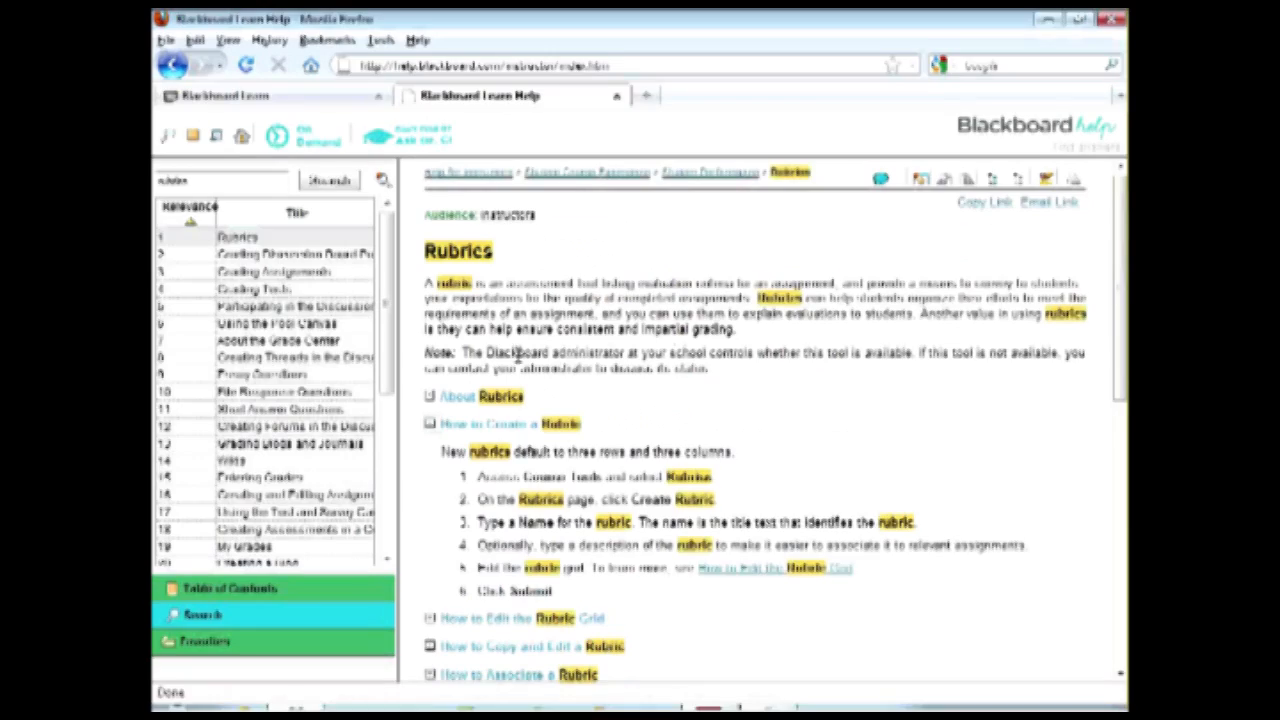
click(174, 64)
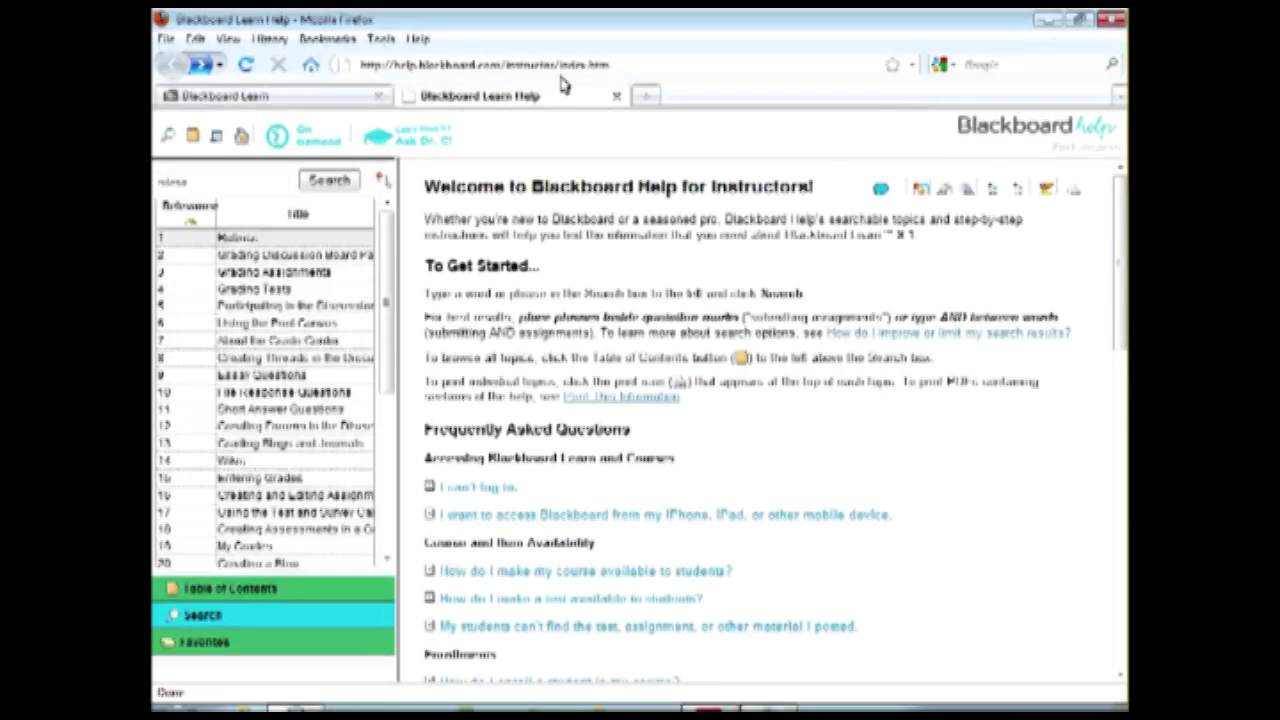
click(617, 98)
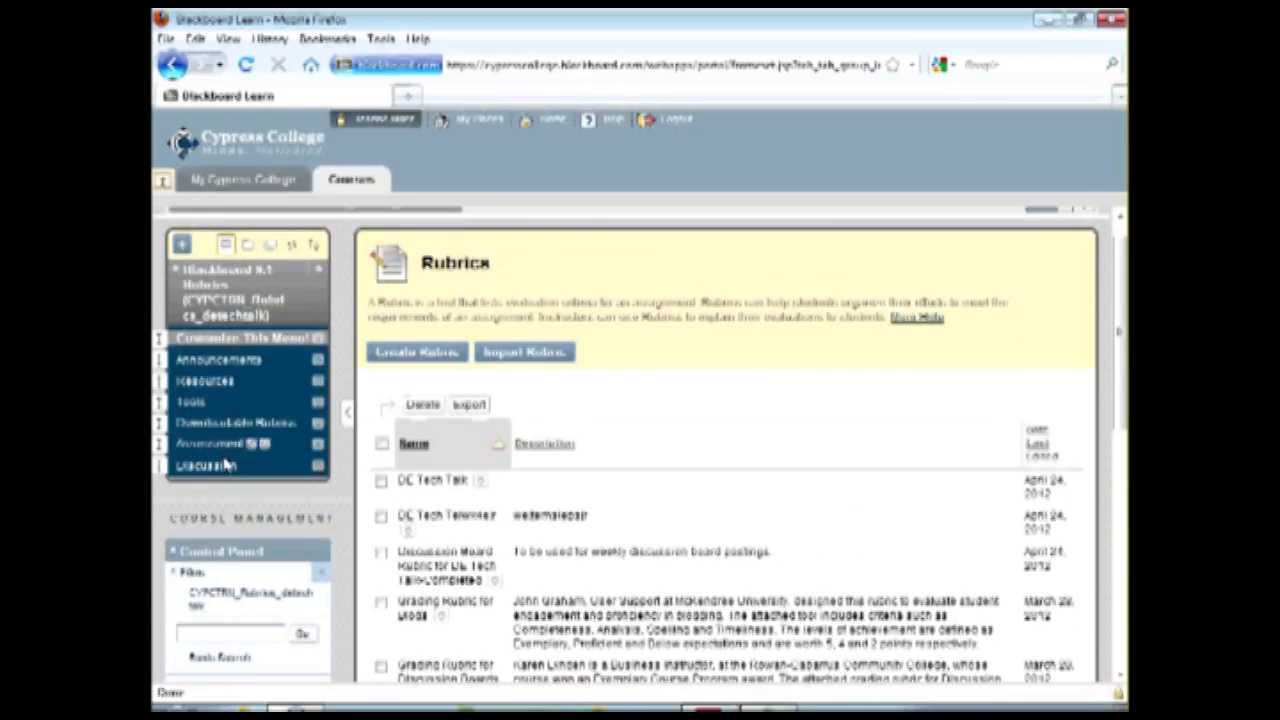
Open the Introductory Reading discussion forum for editing and review its description, availability, forum, grade and associated rubric settings.
click(226, 468)
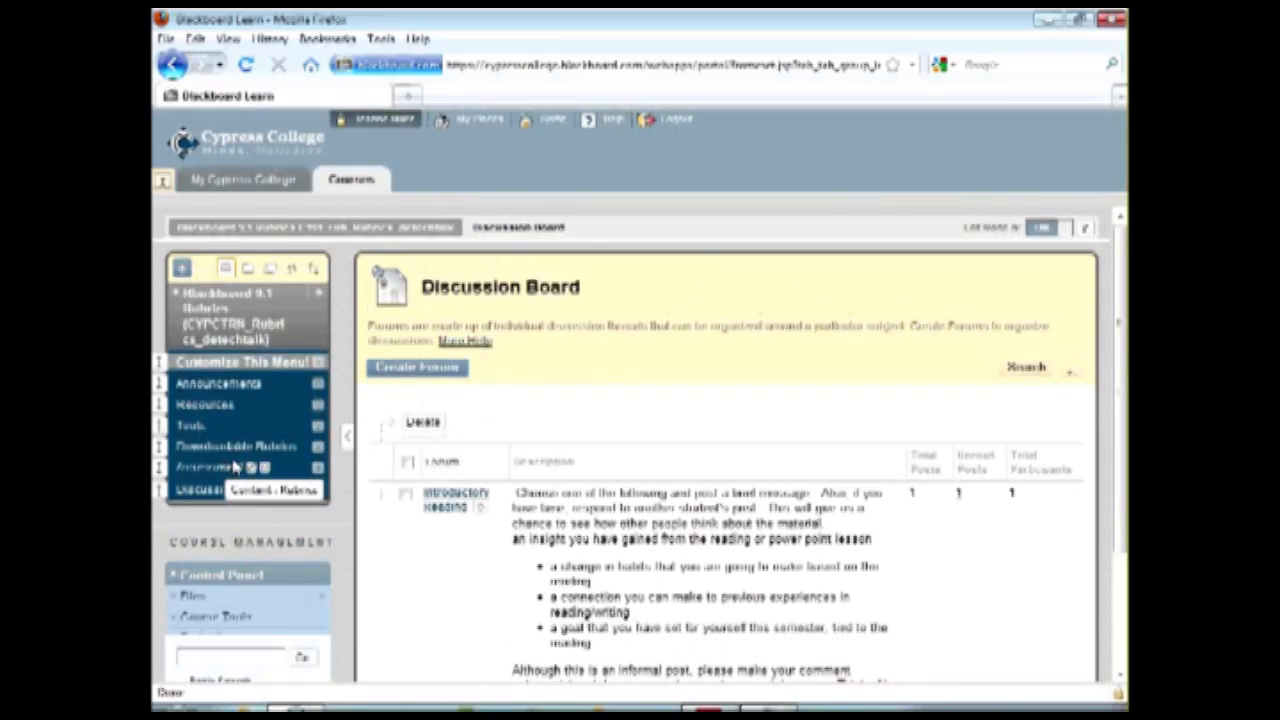
scroll(605, 415, down, 2)
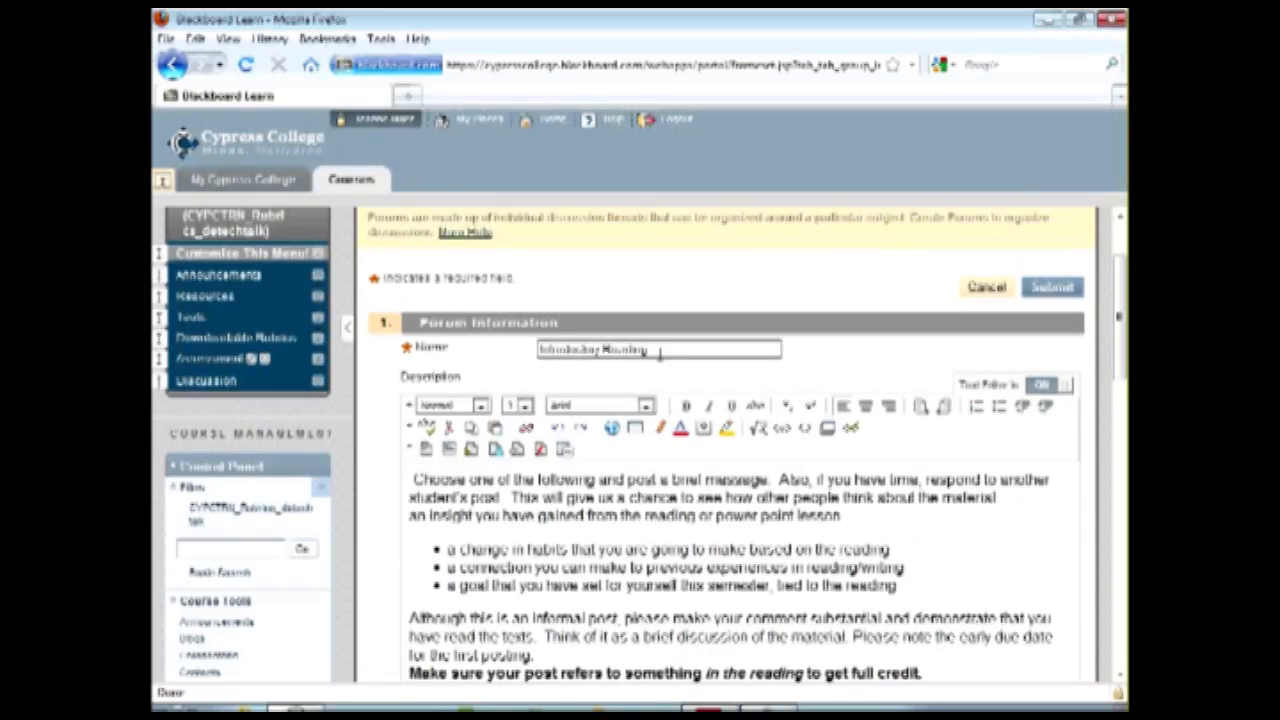
scroll(783, 535, down, 2)
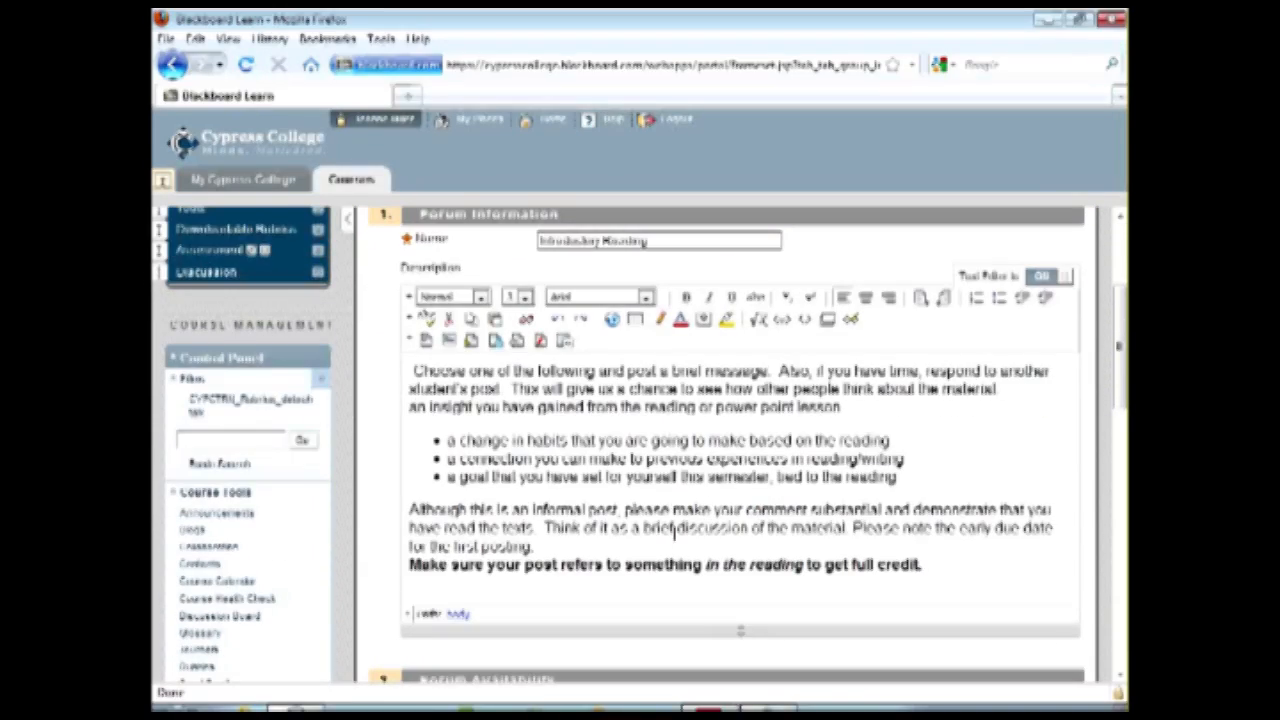
scroll(757, 521, down, 2)
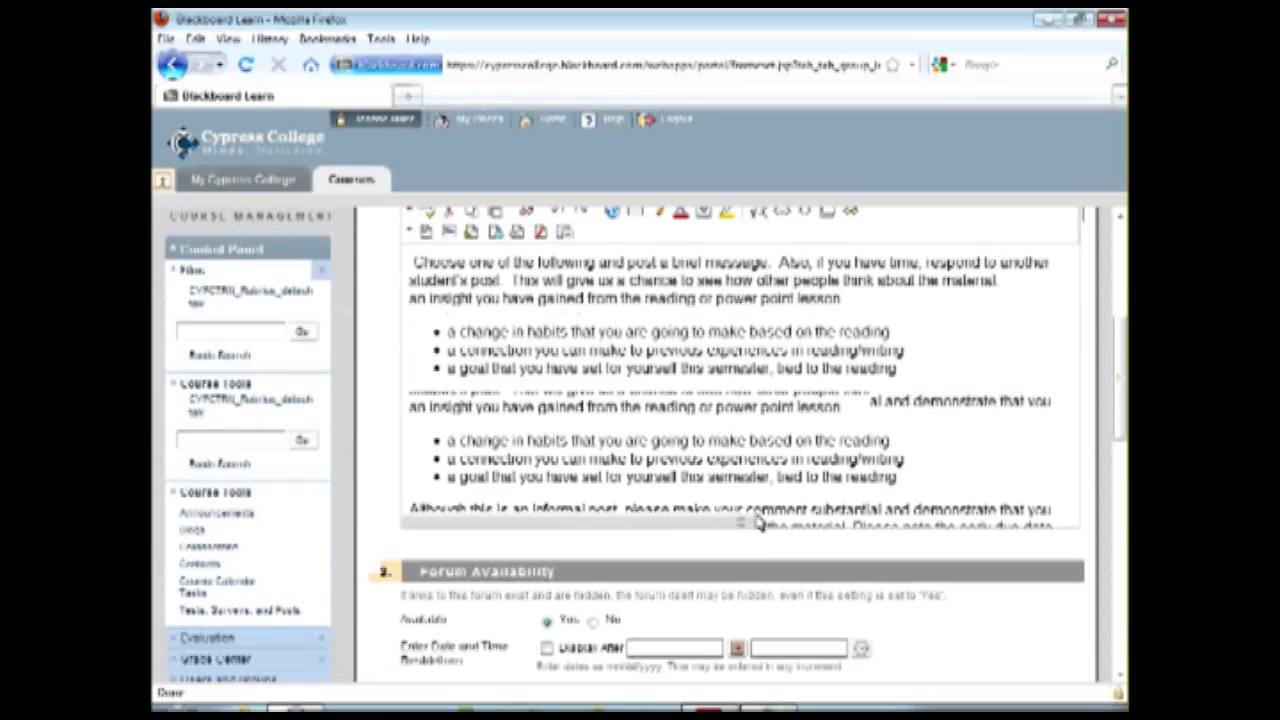
scroll(757, 521, down, 8)
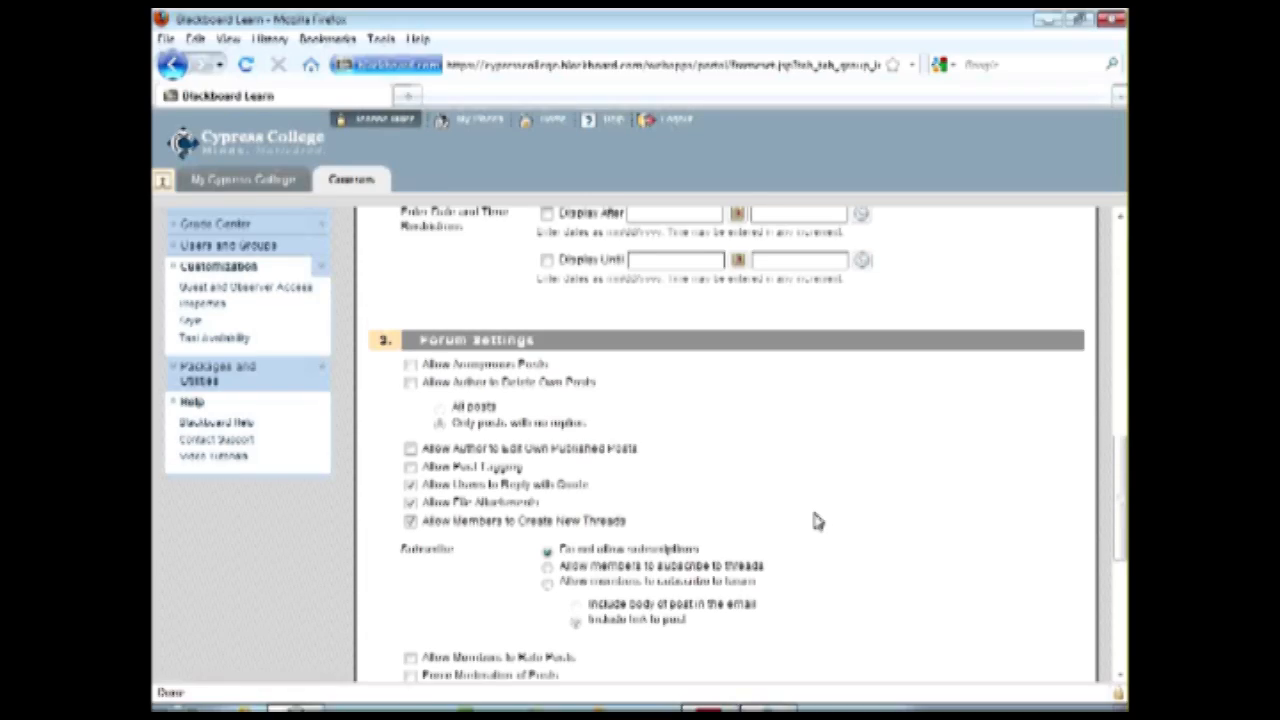
scroll(815, 520, down, 6)
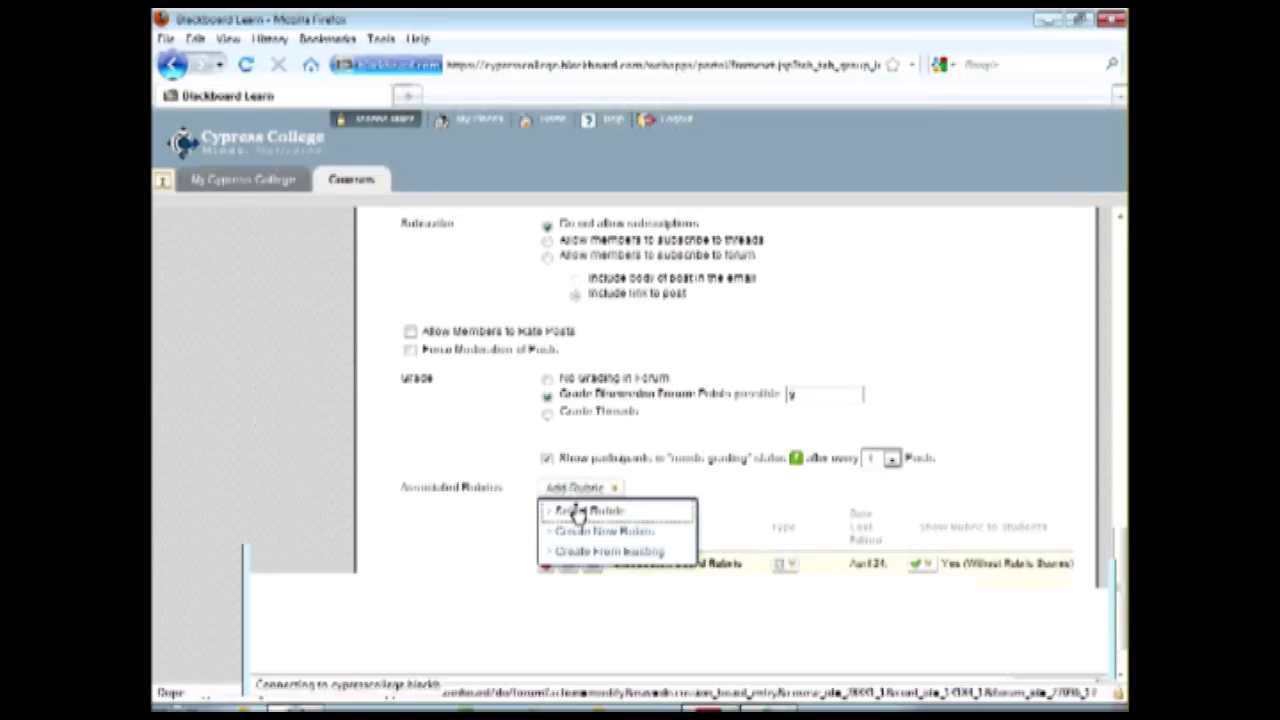
Review the rubrics available to the forum and the options for showing a rubric to students, and cancel the forum edit.
click(580, 511)
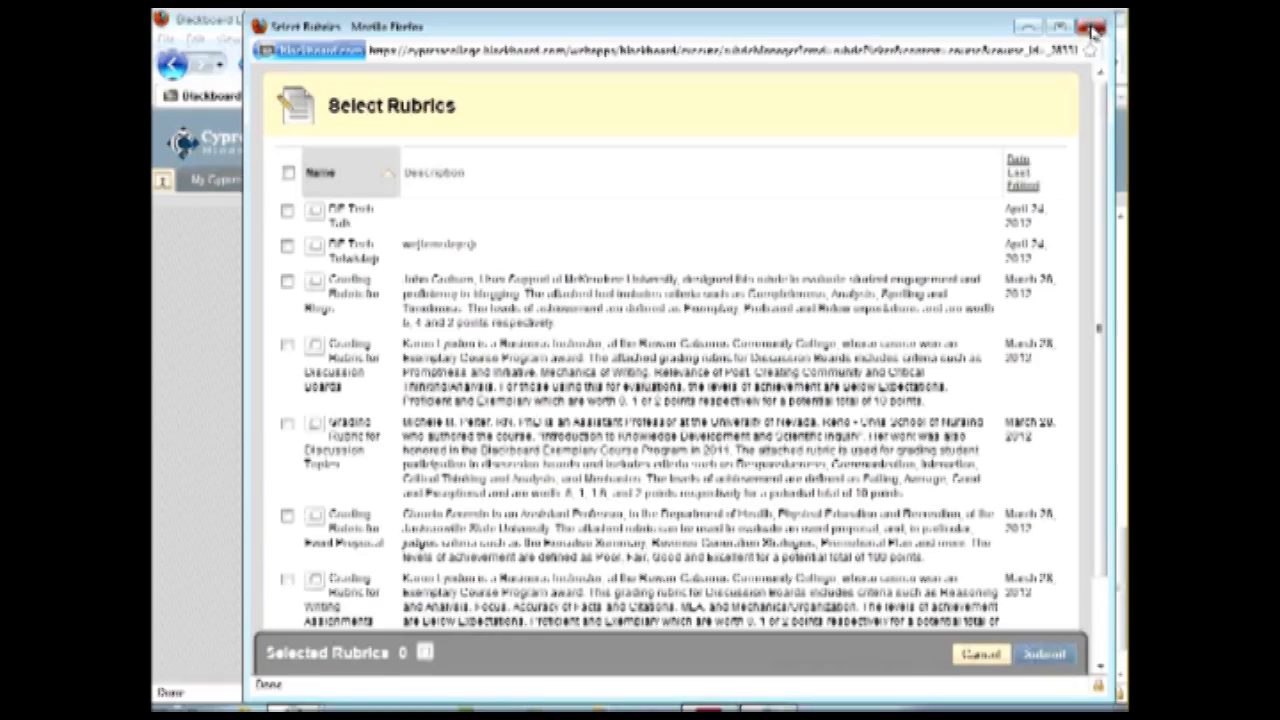
click(1094, 28)
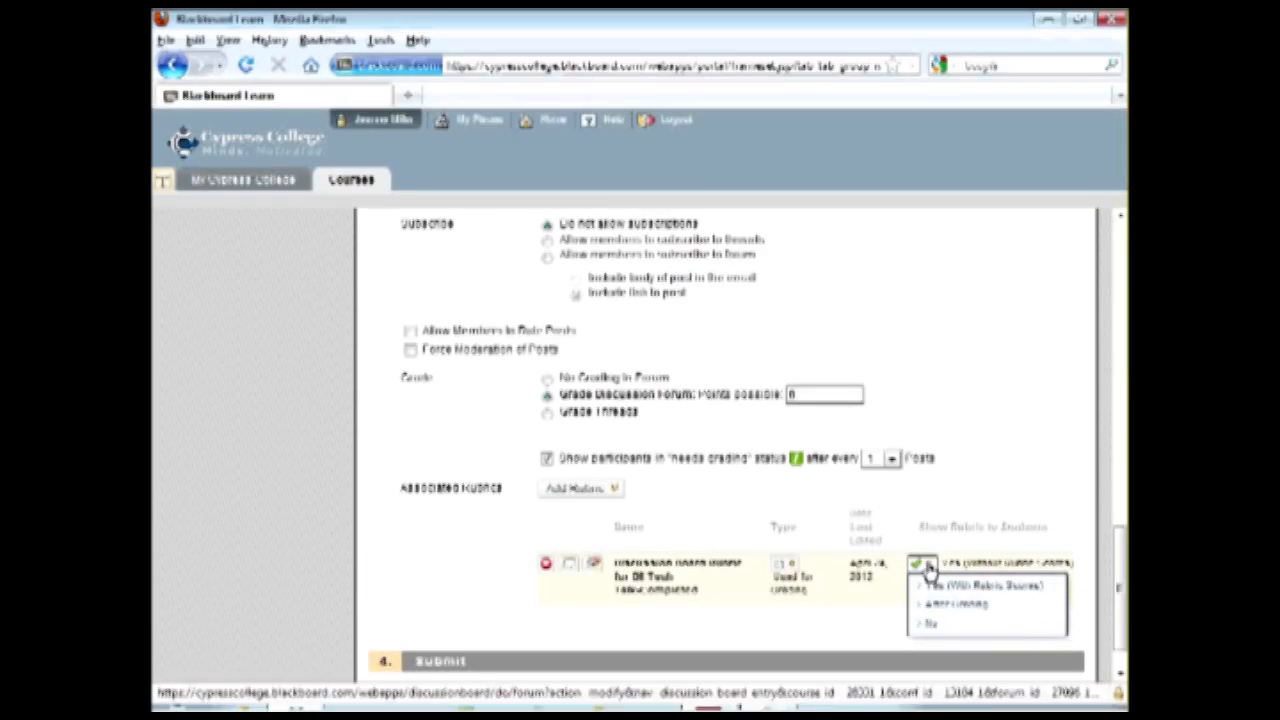
scroll(713, 517, up, 4)
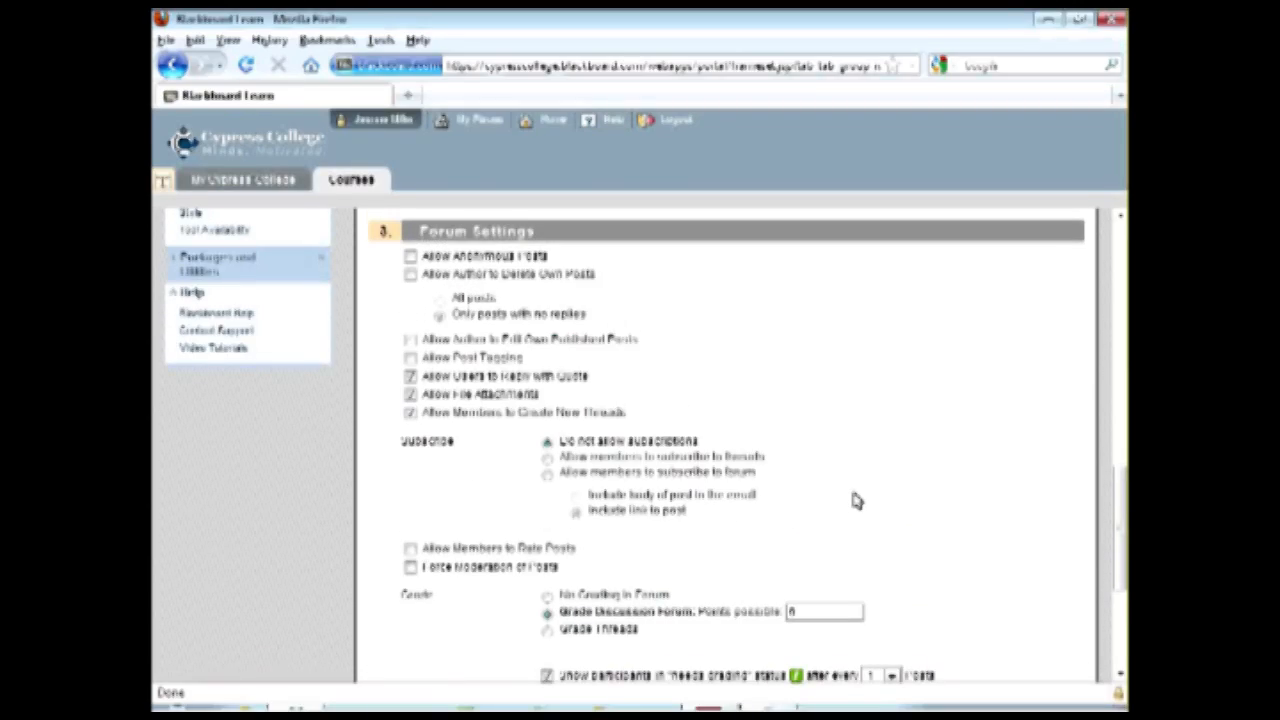
scroll(851, 500, up, 2)
scroll(853, 502, down, 7)
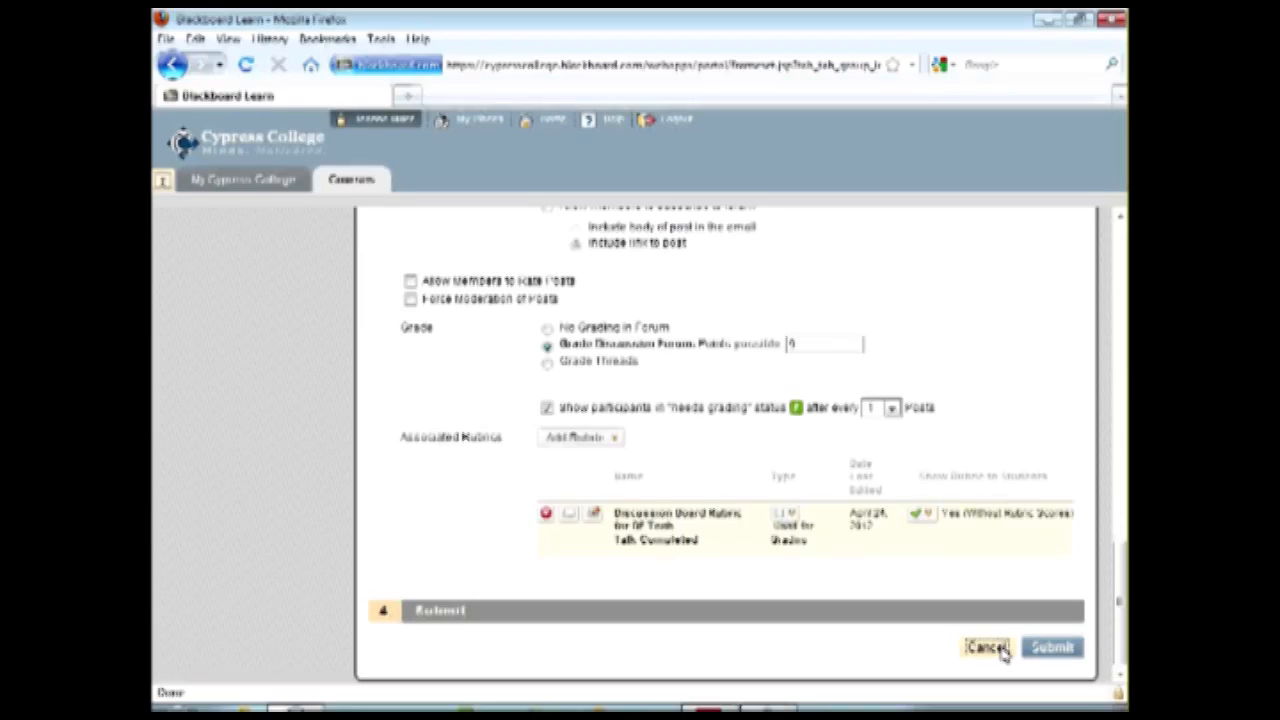
click(987, 648)
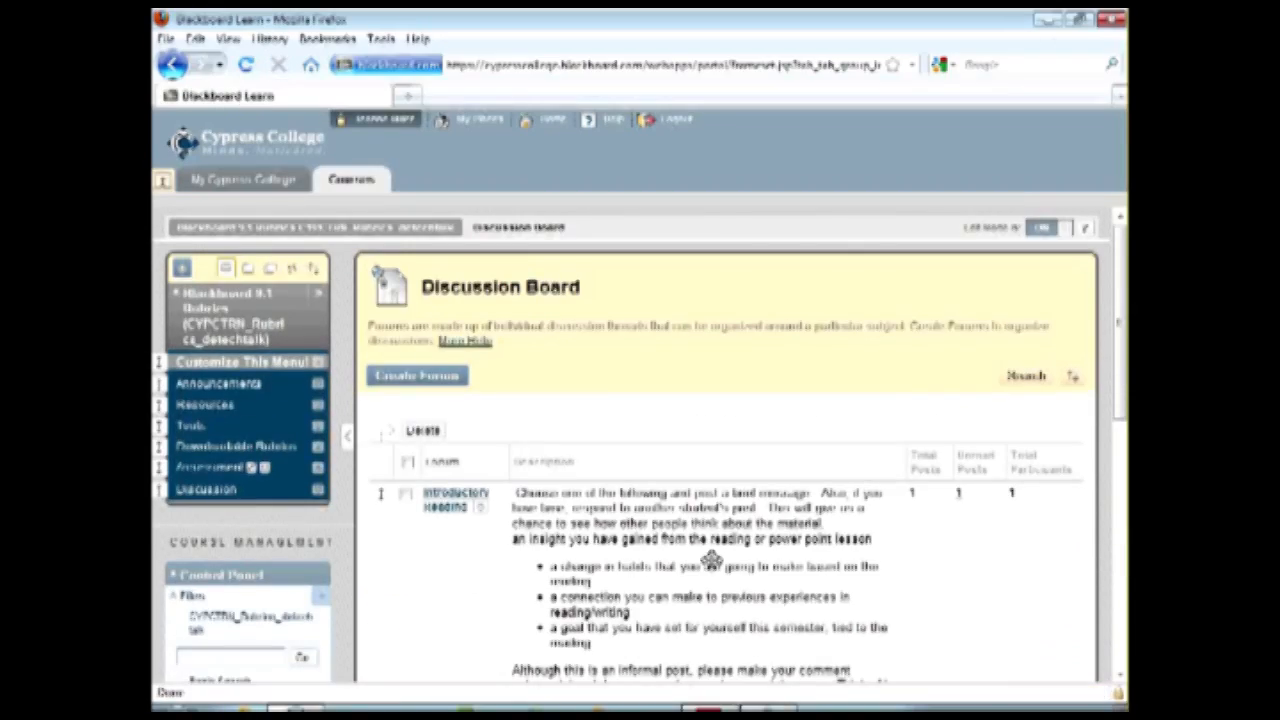
Check the course's Needs Grading page for ungraded discussion posts, and open the Full Grade Center.
scroll(711, 560, down, 2)
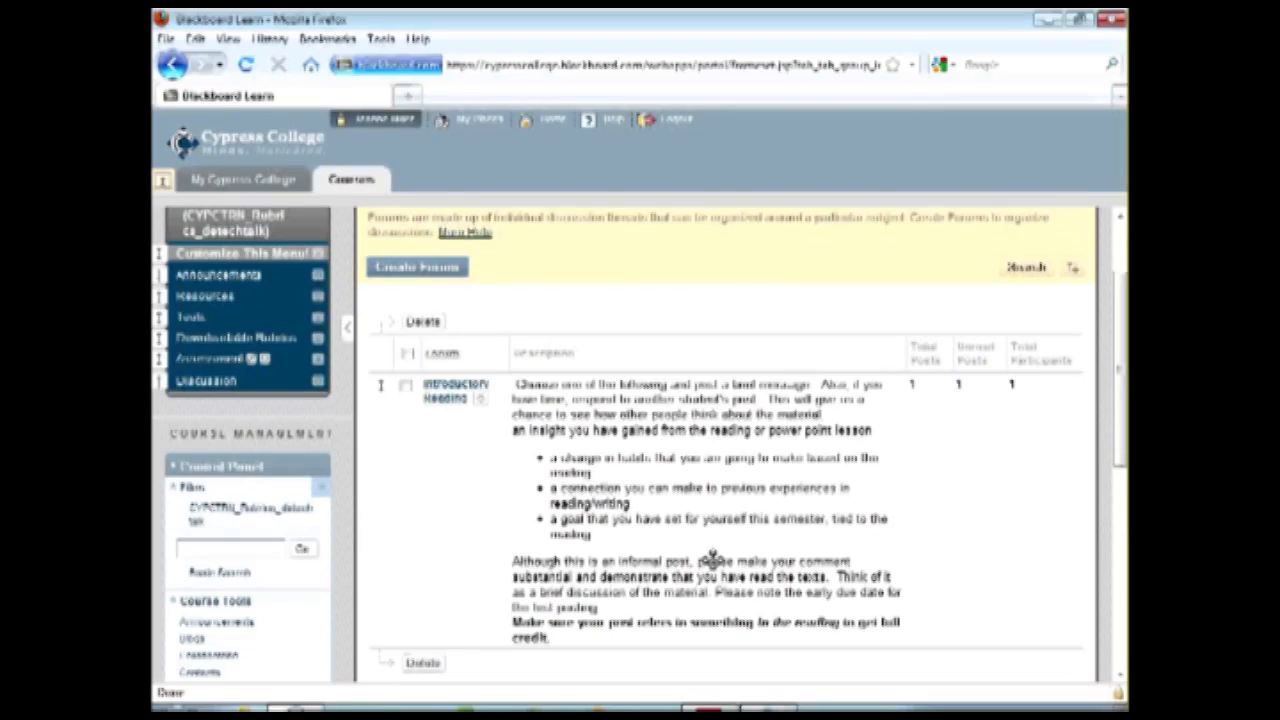
scroll(713, 563, down, 4)
scroll(713, 567, down, 2)
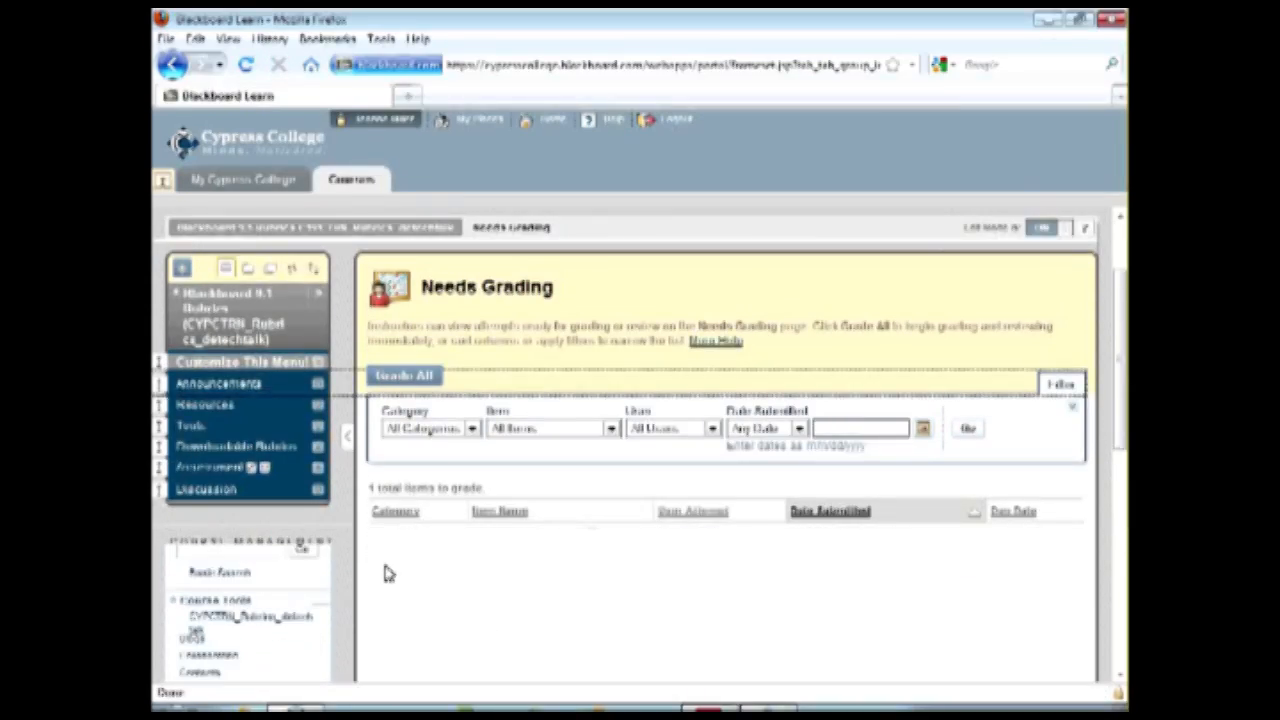
scroll(354, 560, down, 5)
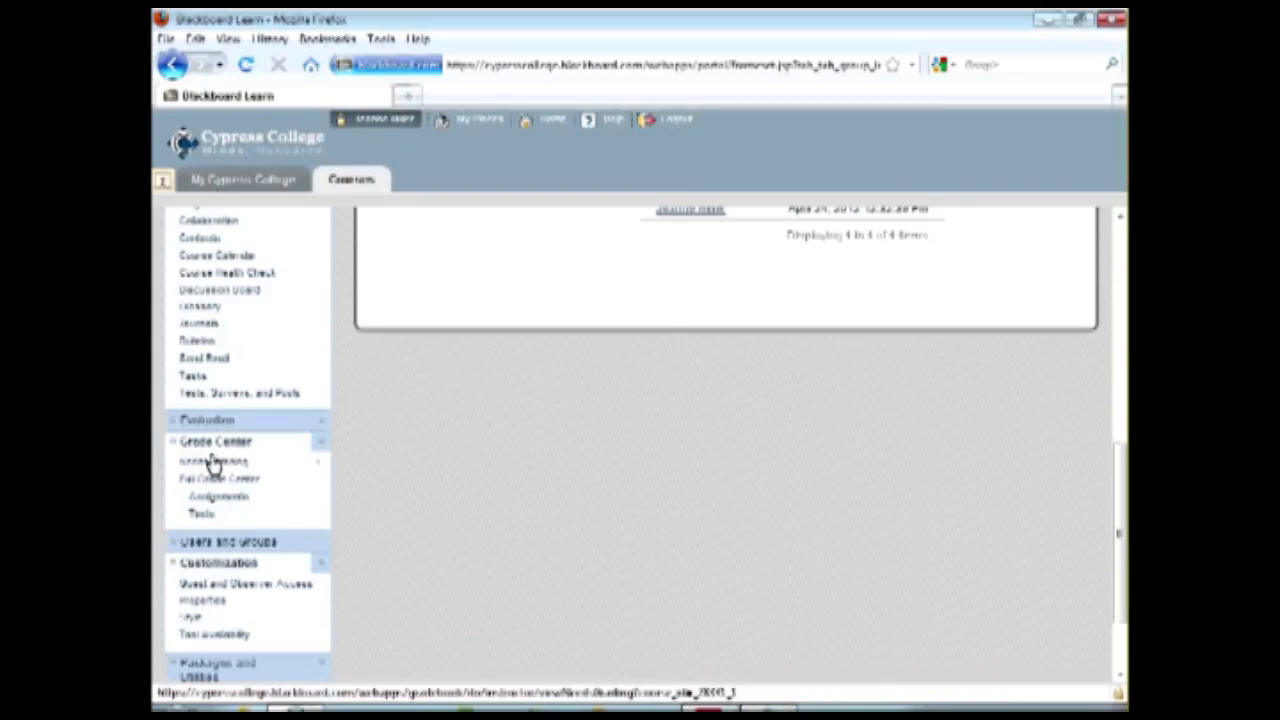
click(205, 481)
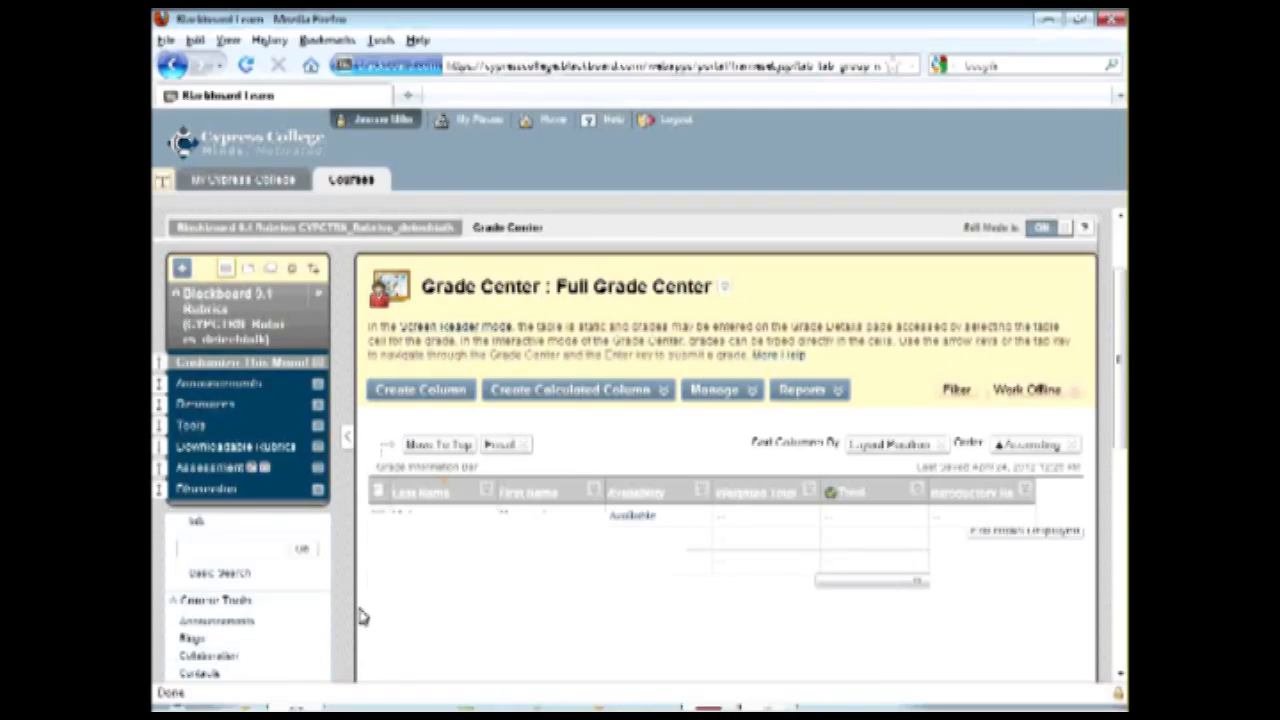
Open the student's Introductory Reading forum activity for grading and read the Sample Post.
scroll(362, 617, down, 10)
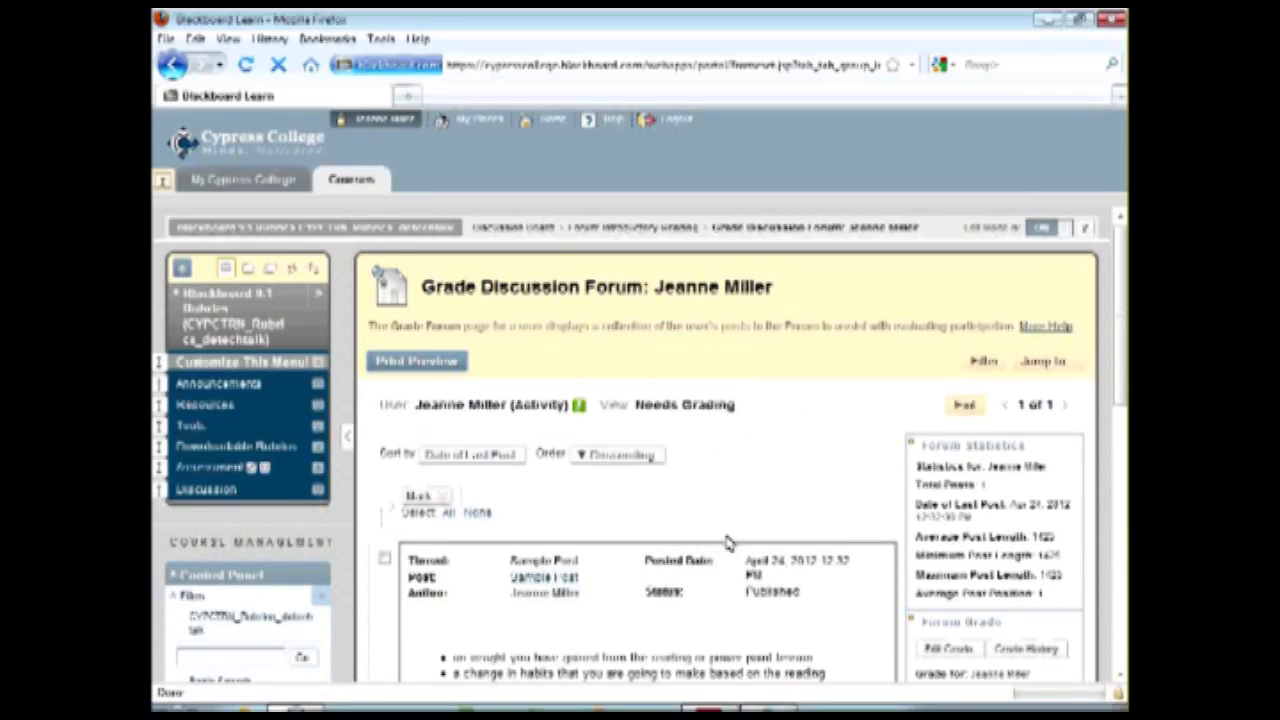
scroll(724, 531, down, 3)
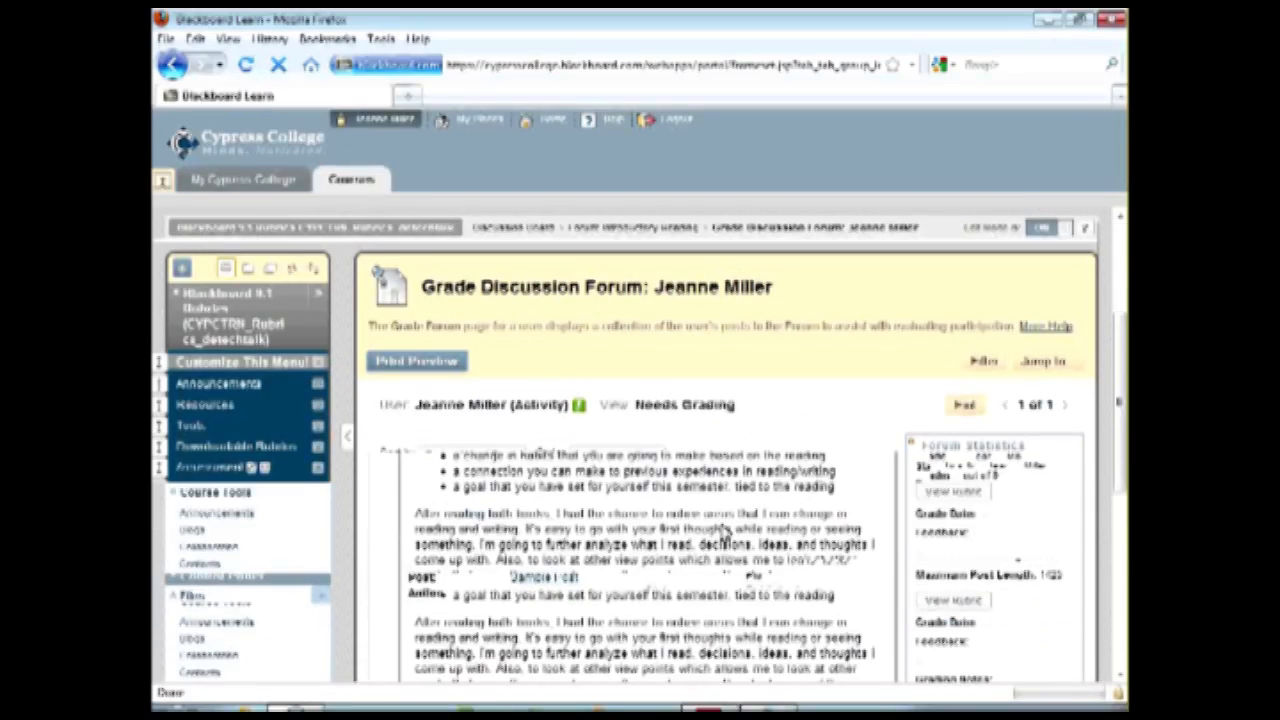
scroll(713, 568, down, 2)
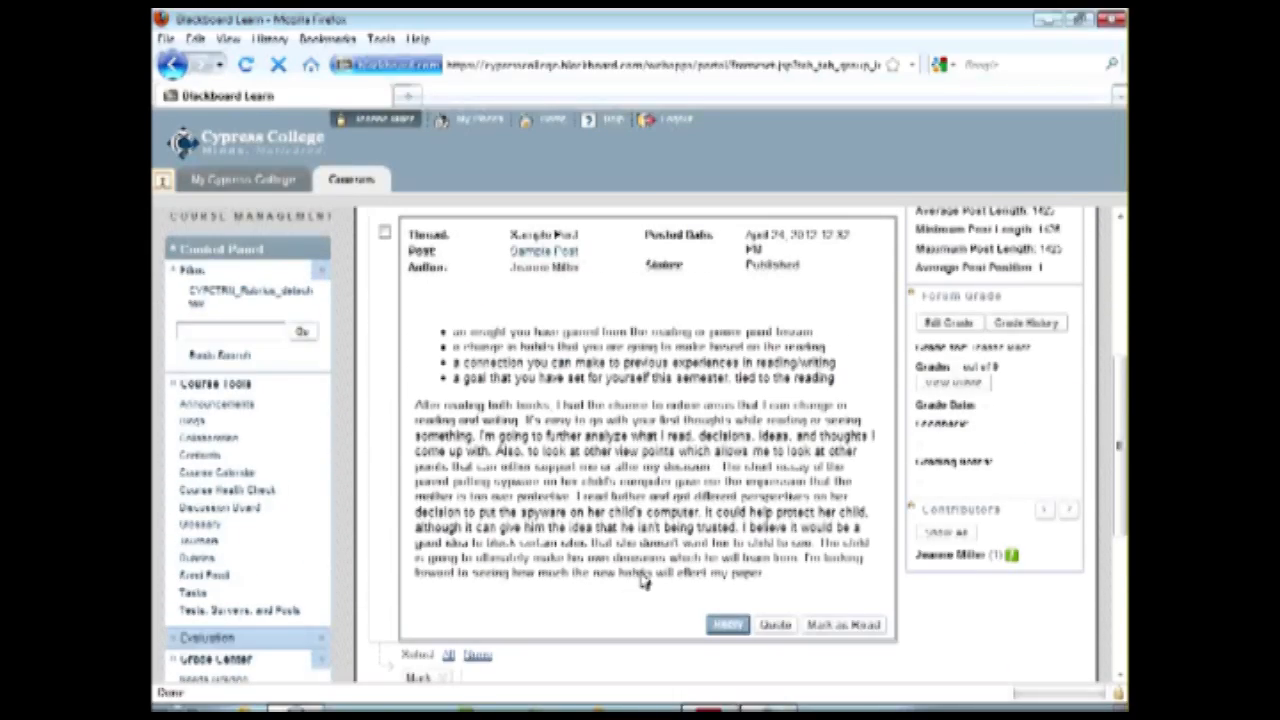
Open the forum grade's rubric for the Sample Post and show its descriptions and feedback fields.
scroll(709, 576, up, 2)
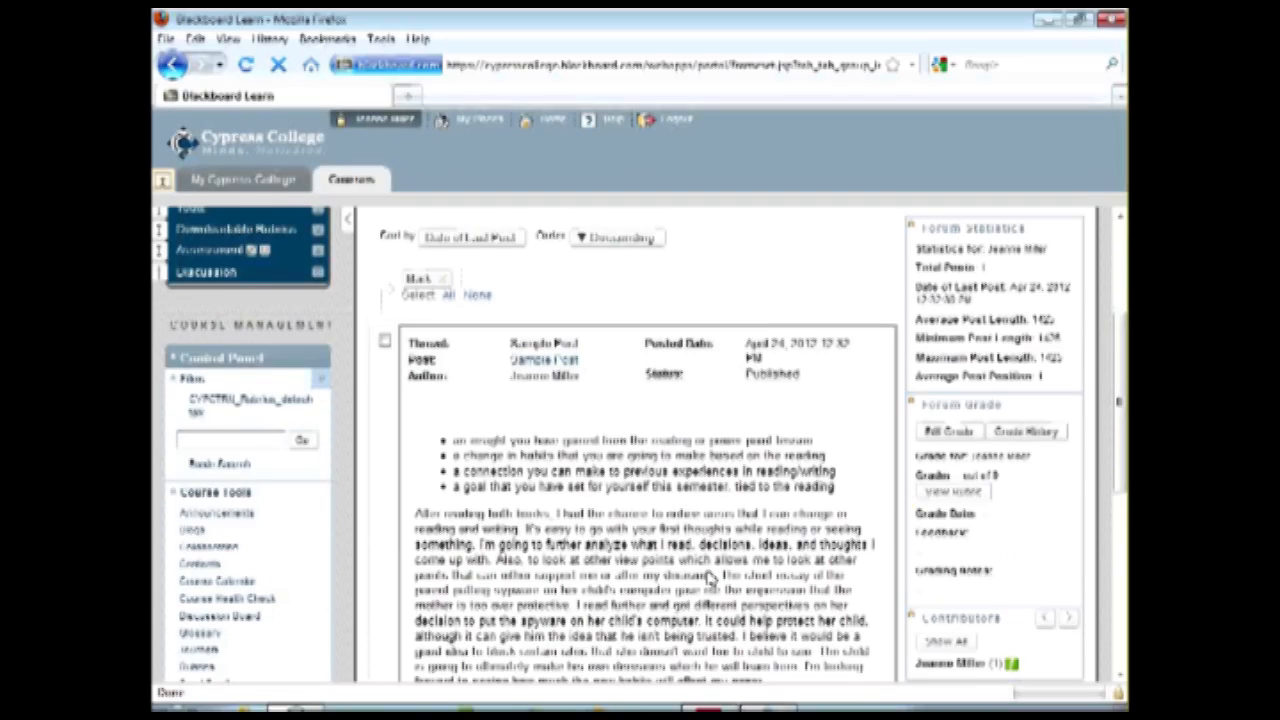
scroll(686, 530, down, 4)
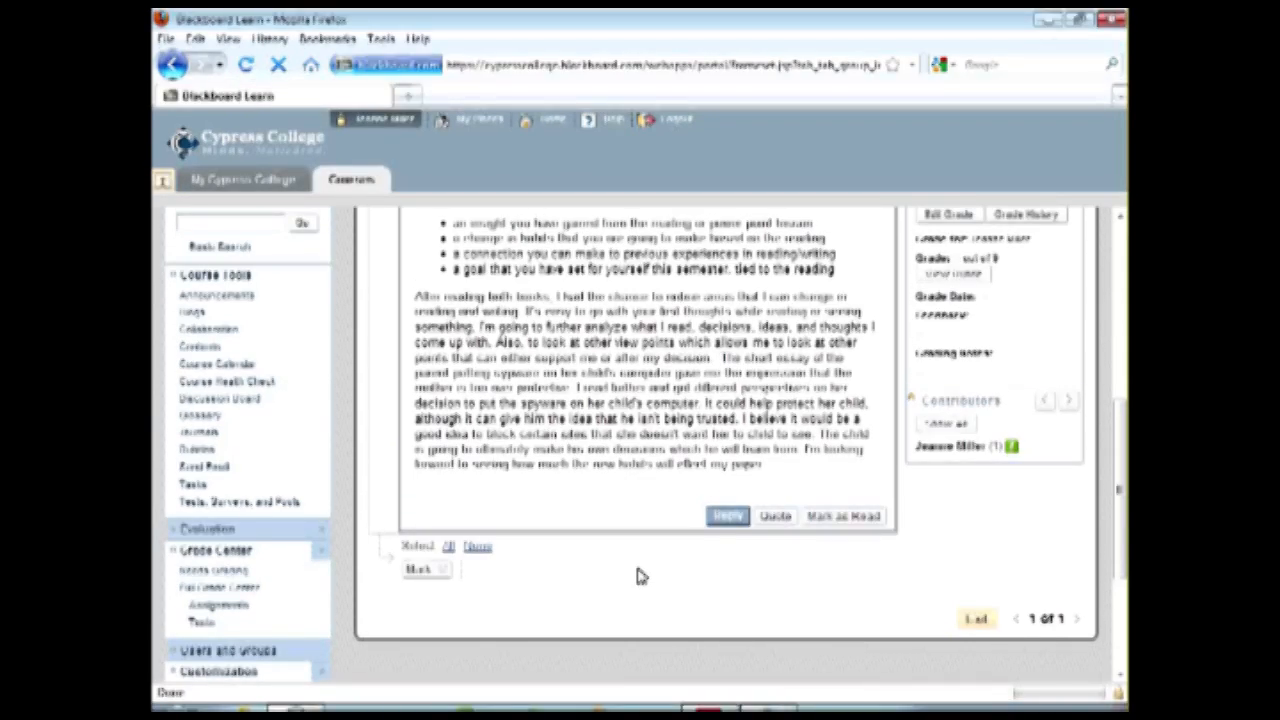
scroll(703, 513, up, 4)
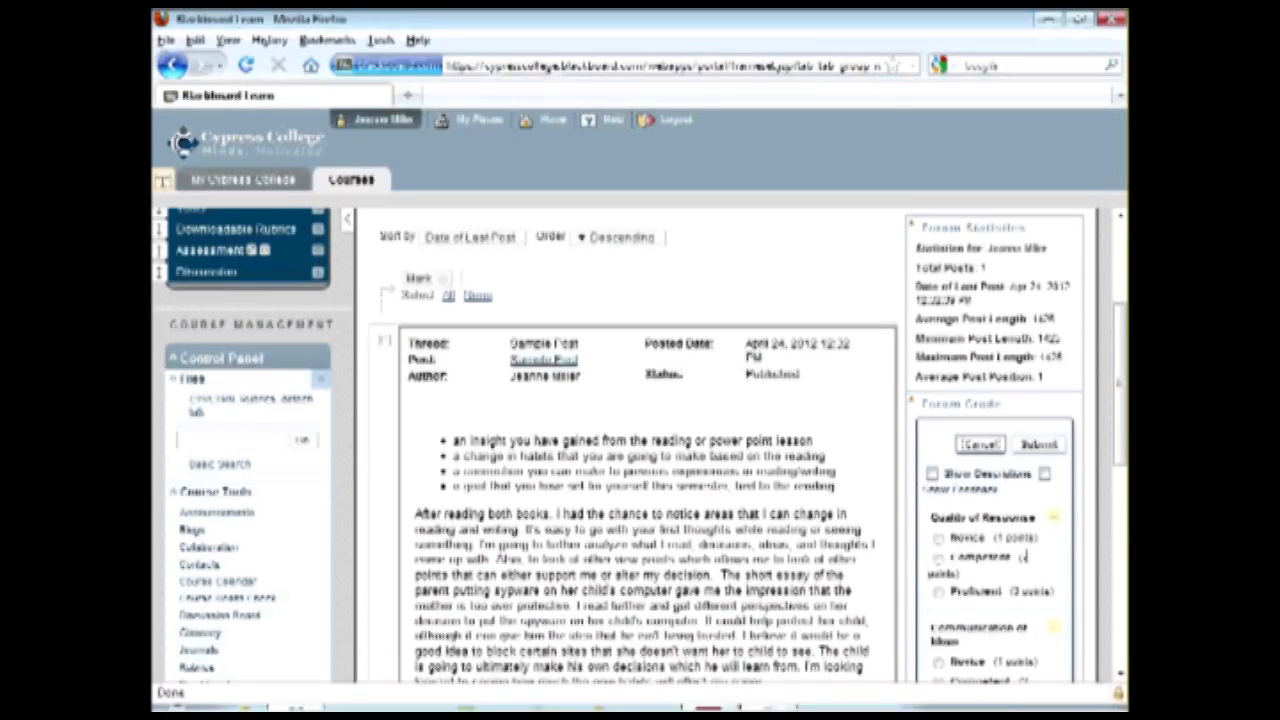
scroll(1013, 552, down, 5)
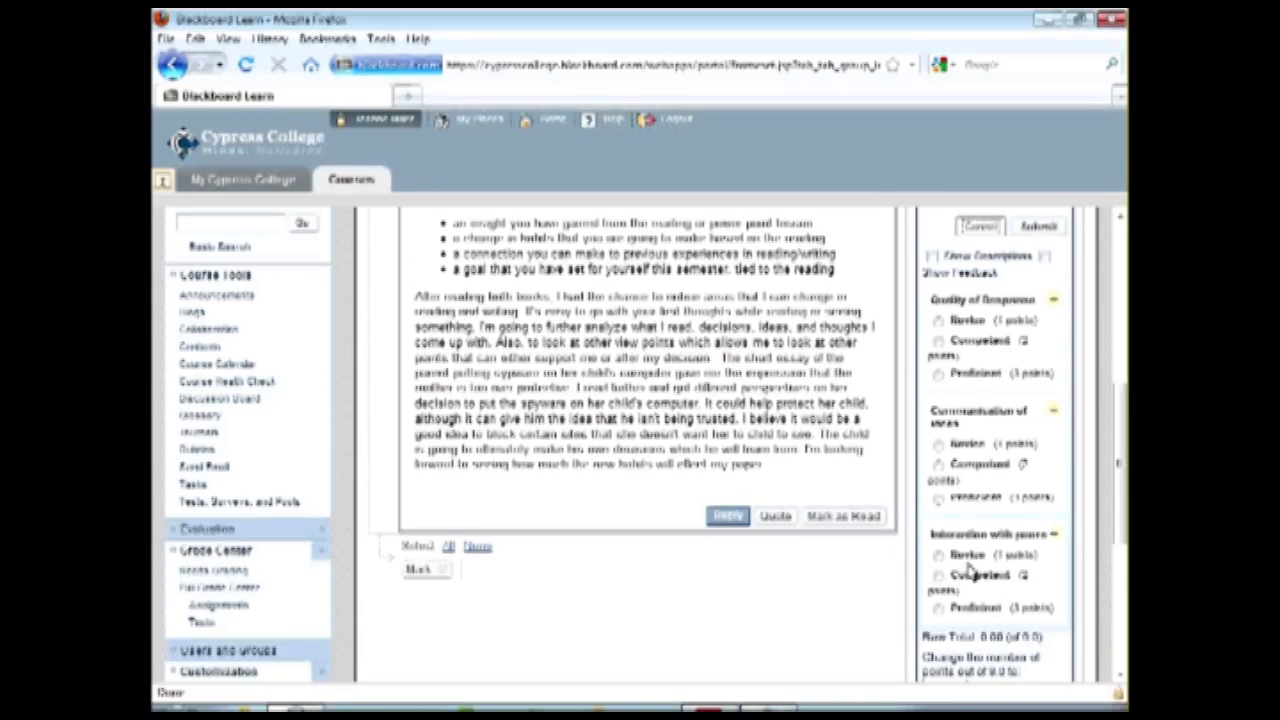
click(932, 257)
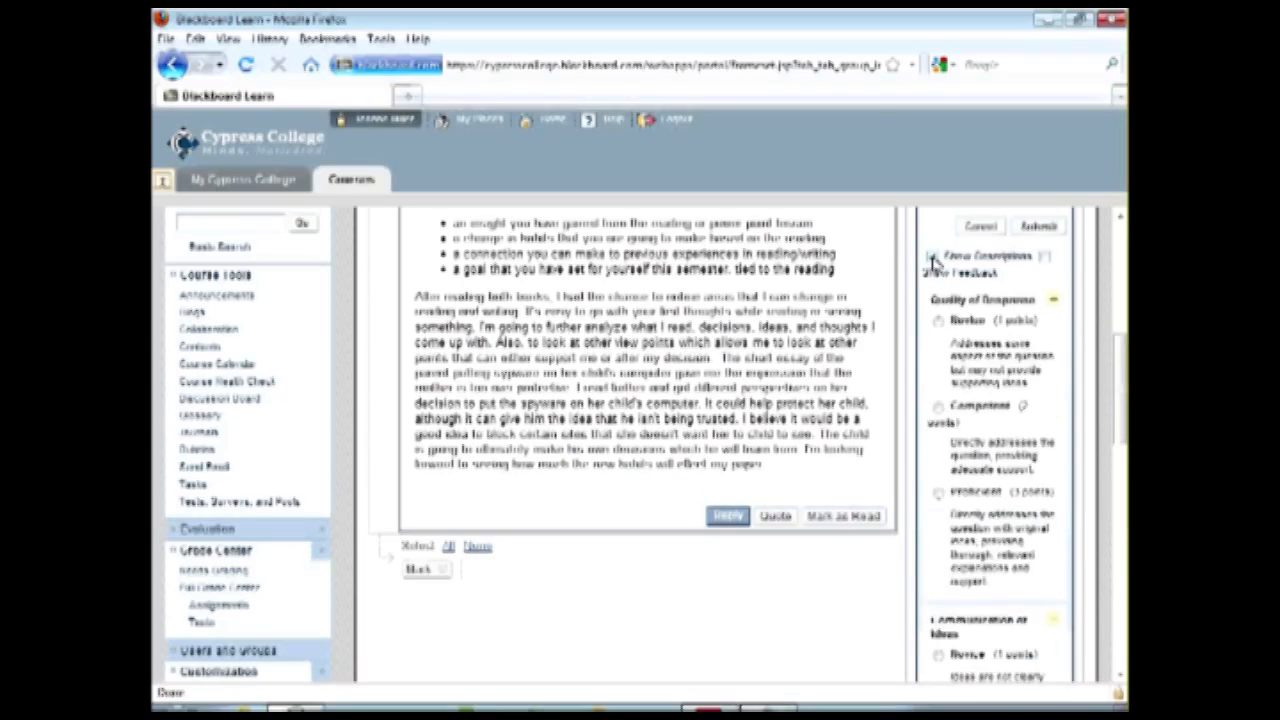
click(1044, 257)
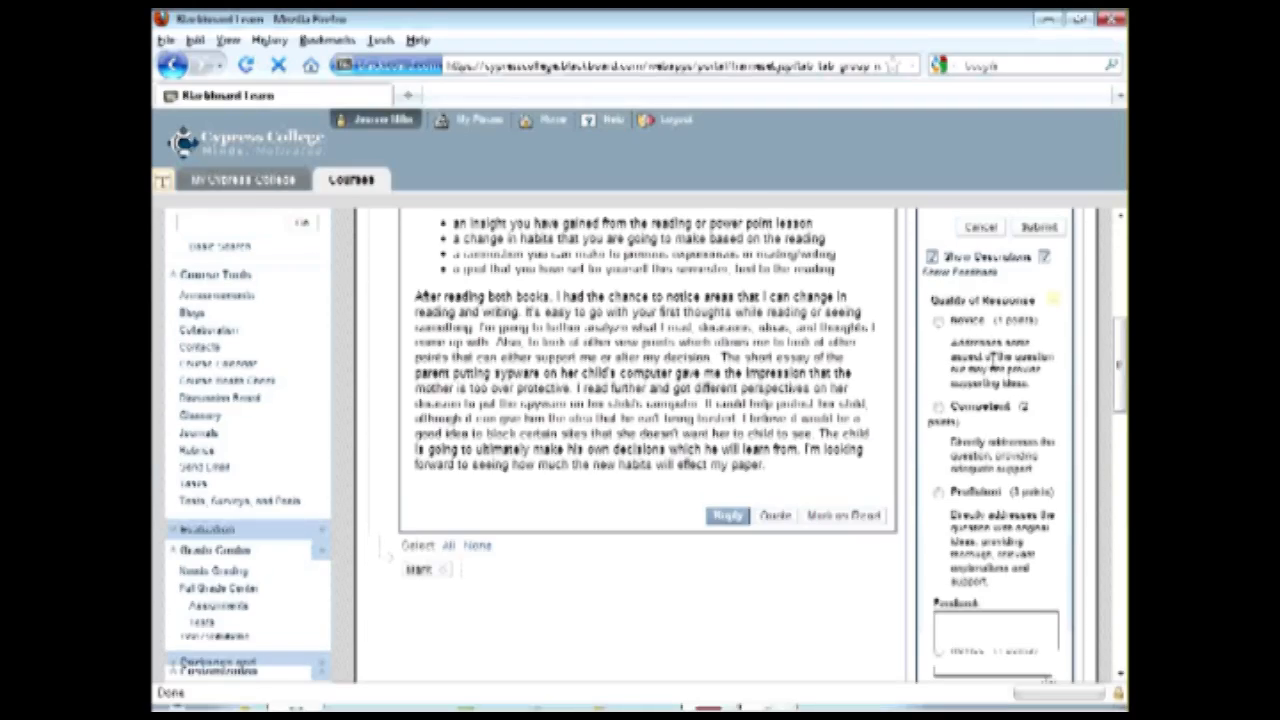
Read the rubric's level descriptions and rate Quality of Response, Communication of Ideas and Interaction with peers as Proficient (3 points) each.
scroll(992, 360, down, 5)
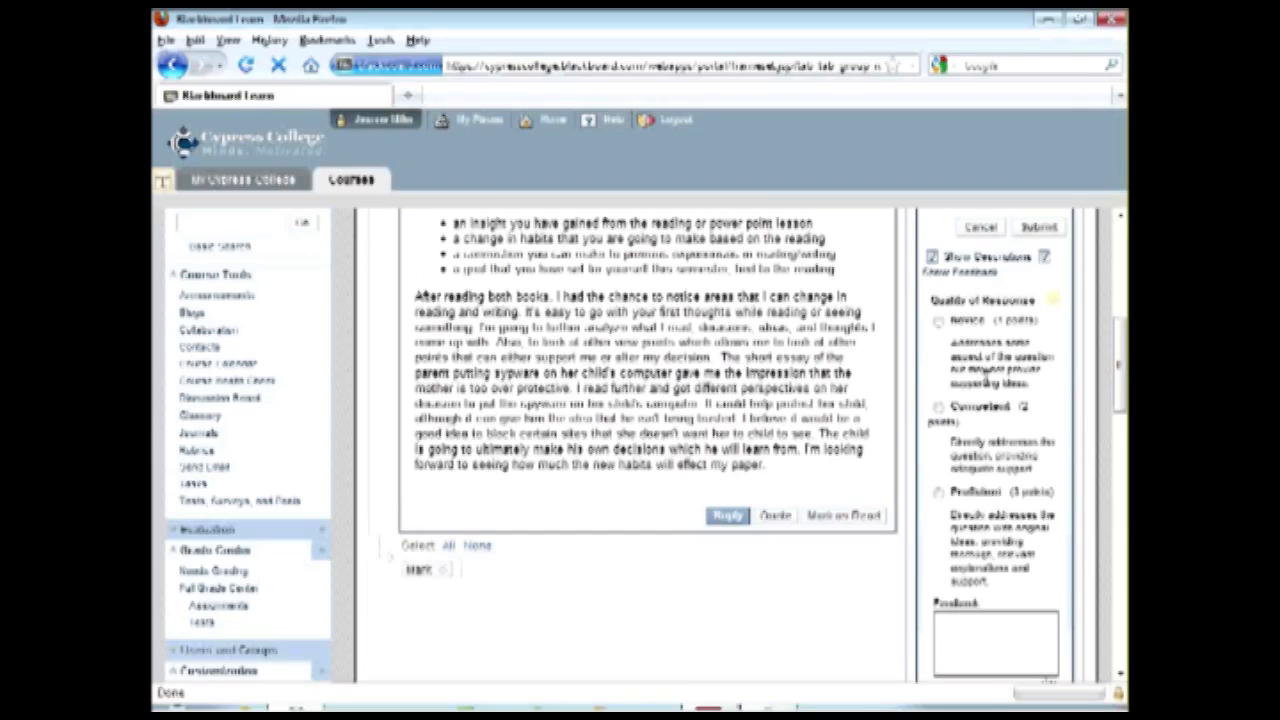
scroll(1022, 483, down, 2)
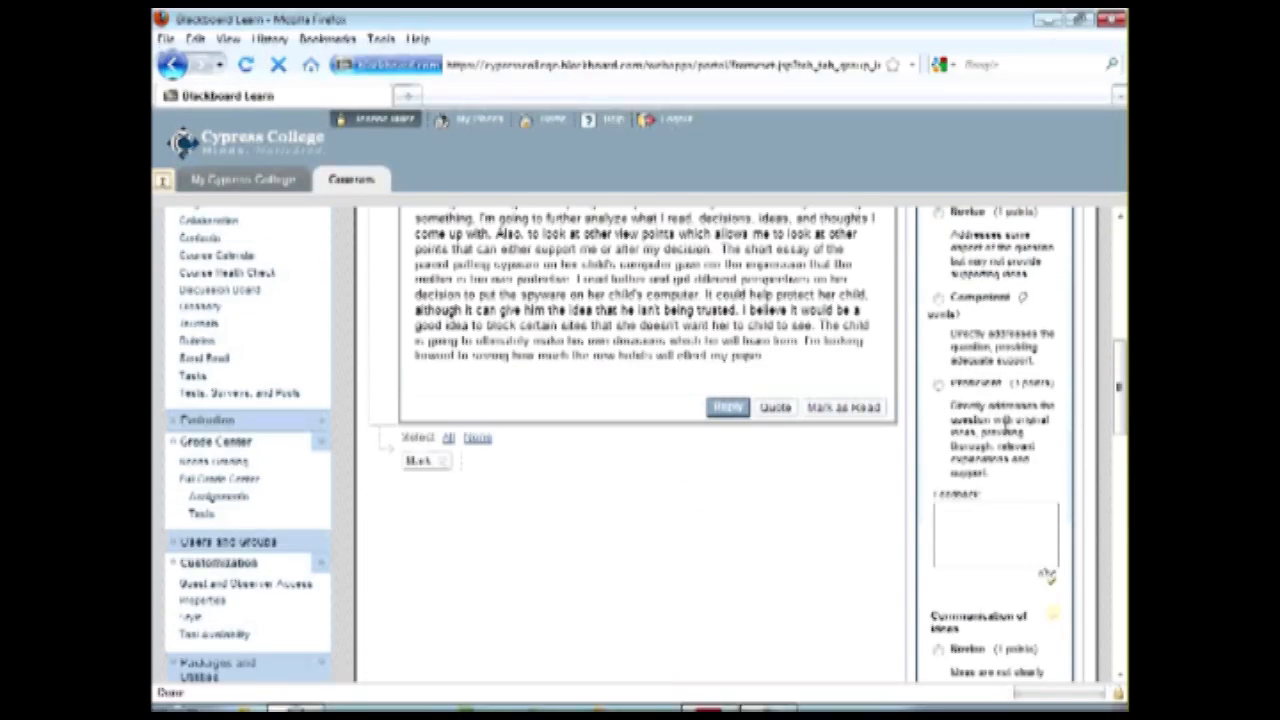
scroll(1007, 437, up, 2)
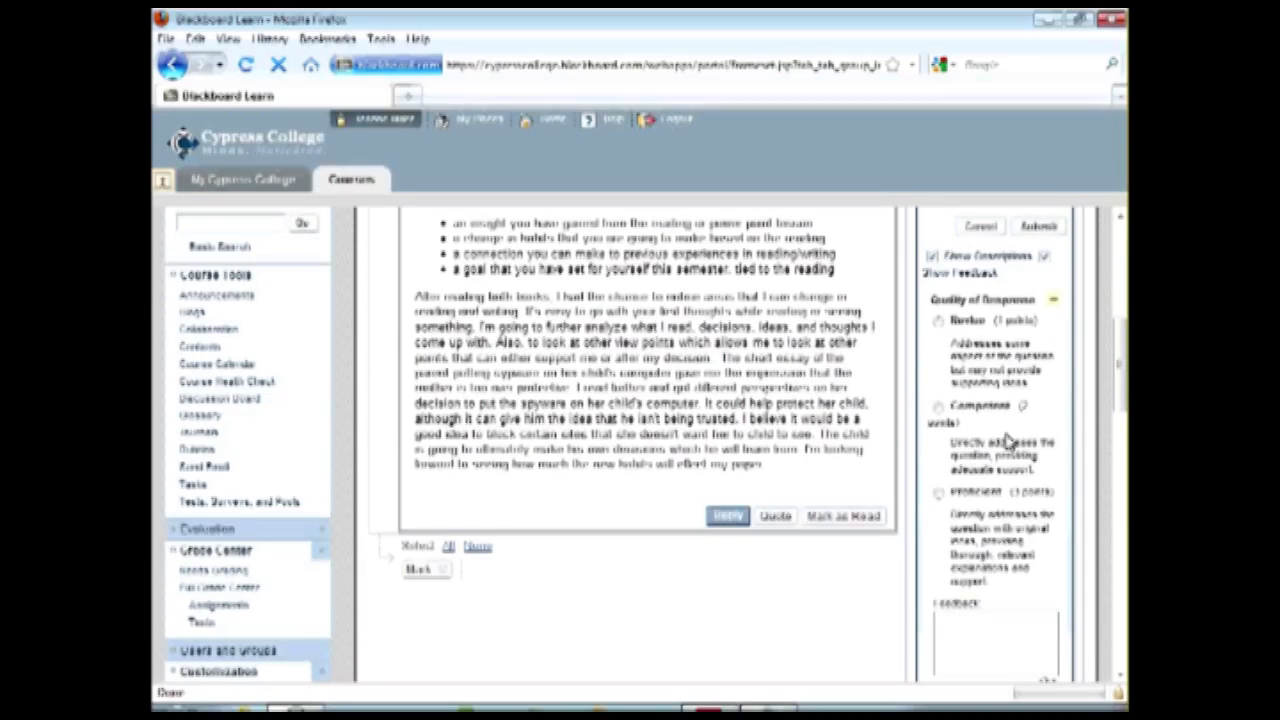
scroll(1007, 440, down, 4)
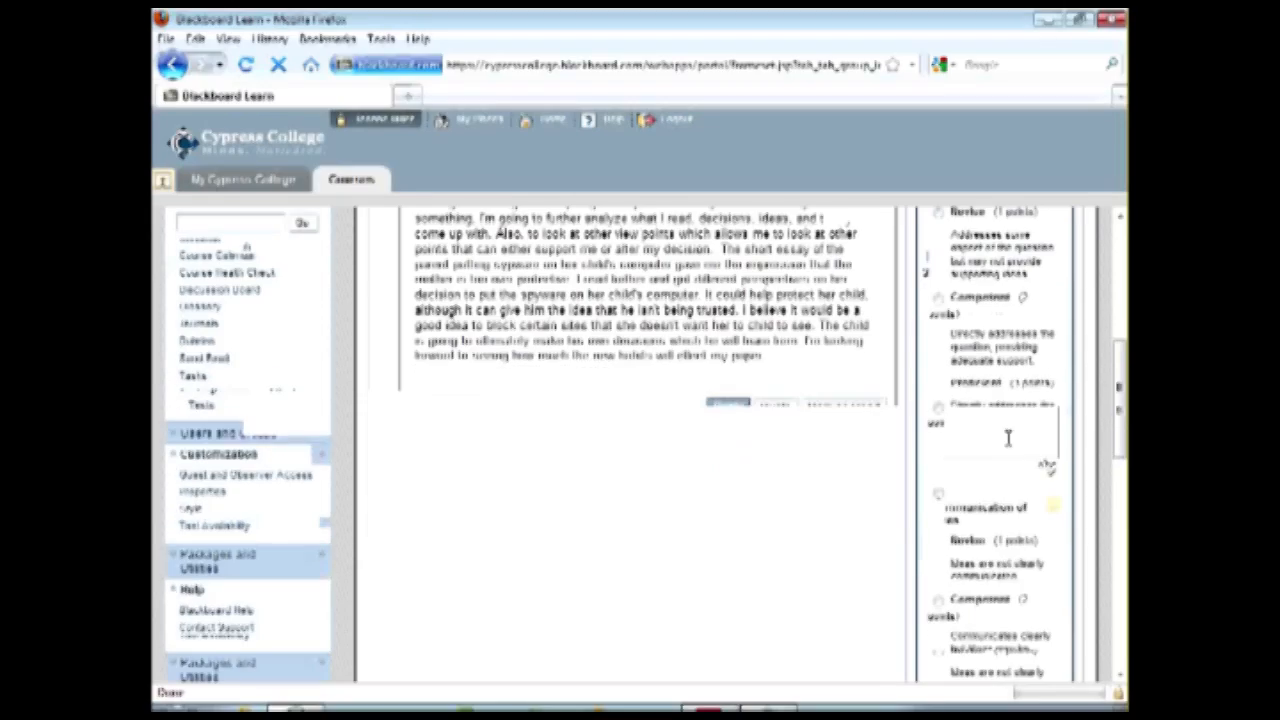
scroll(993, 411, down, 5)
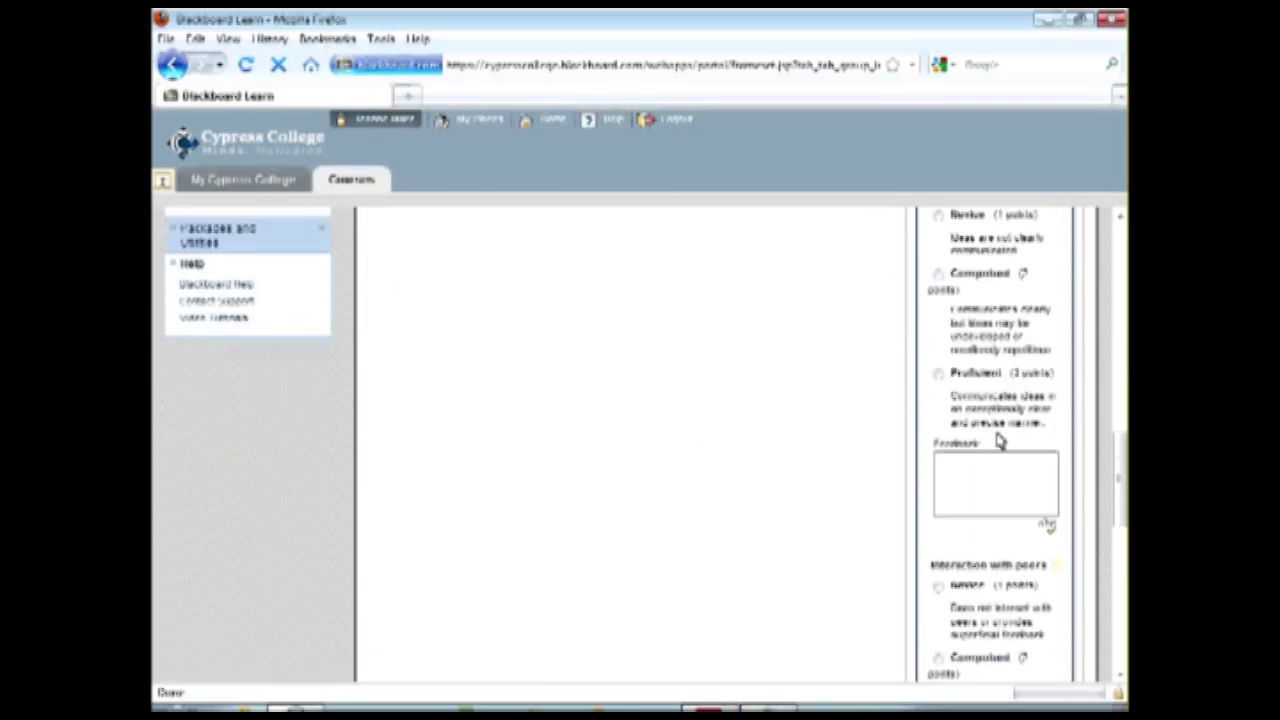
scroll(998, 430, up, 2)
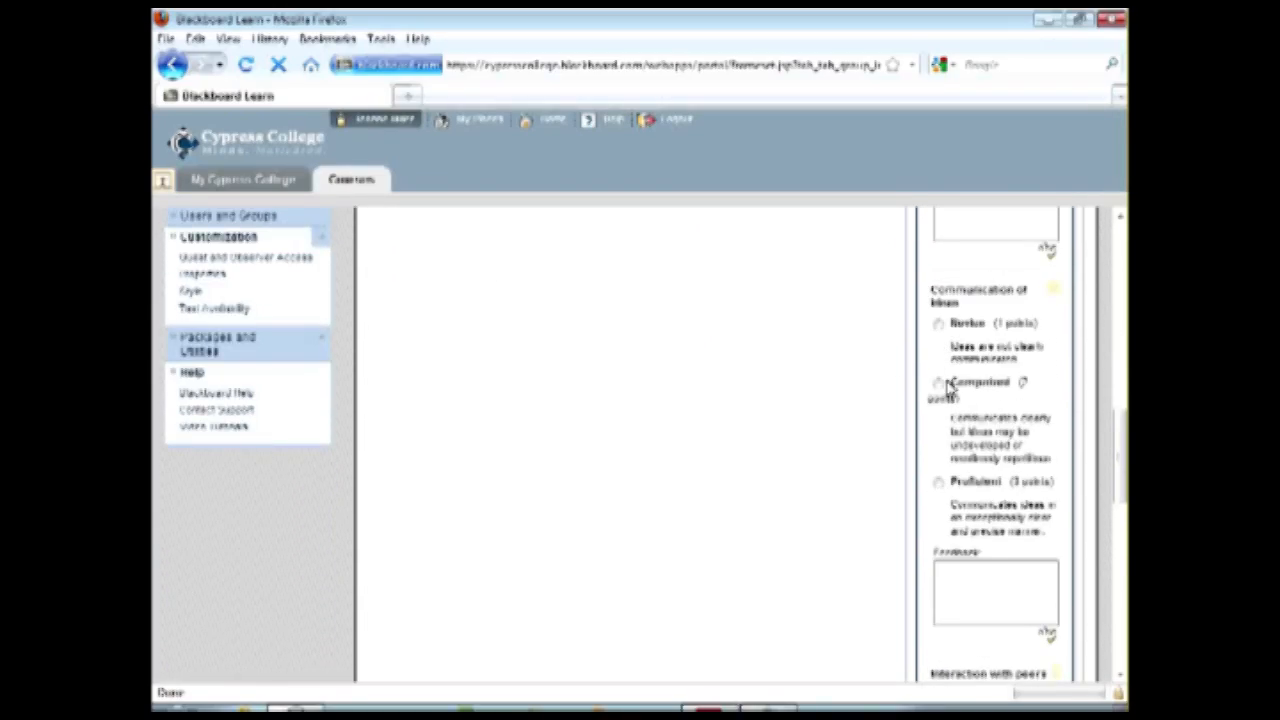
scroll(945, 440, up, 5)
click(939, 494)
scroll(965, 528, down, 4)
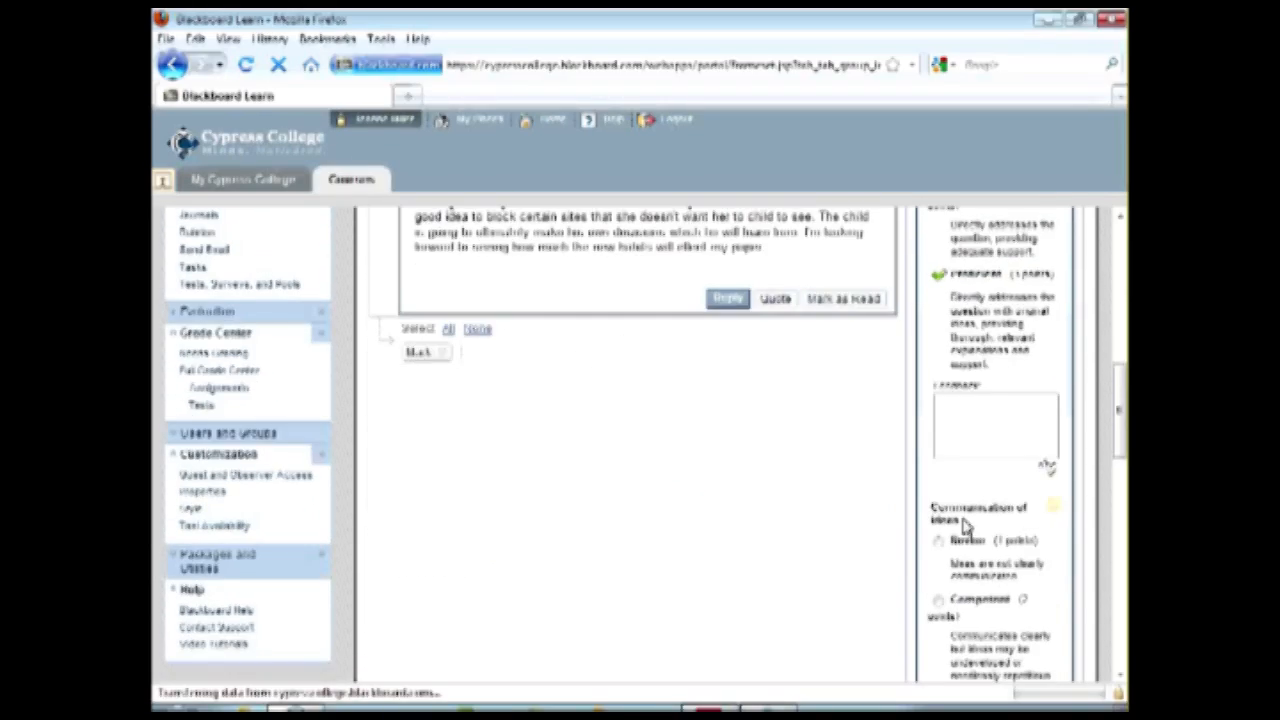
scroll(966, 550, down, 4)
click(939, 482)
scroll(993, 478, down, 4)
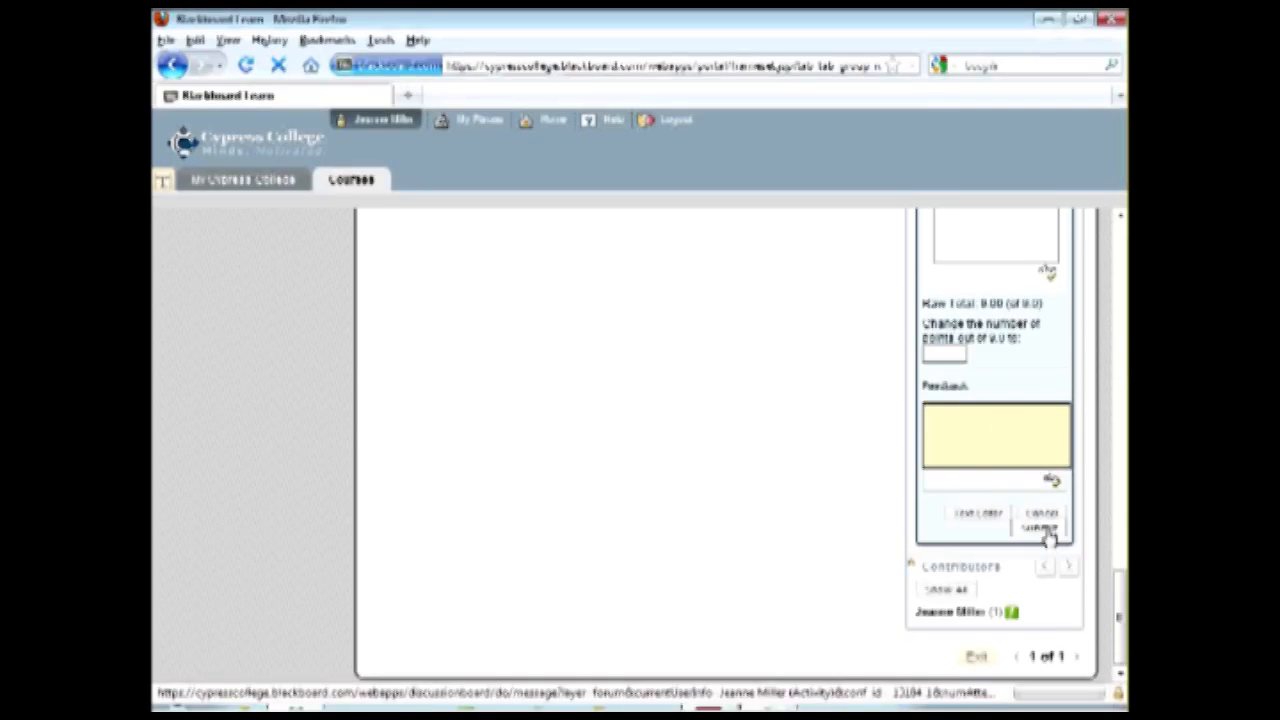
Submit the rubric evaluation and save the student's forum grade.
scroll(1047, 538, down, 3)
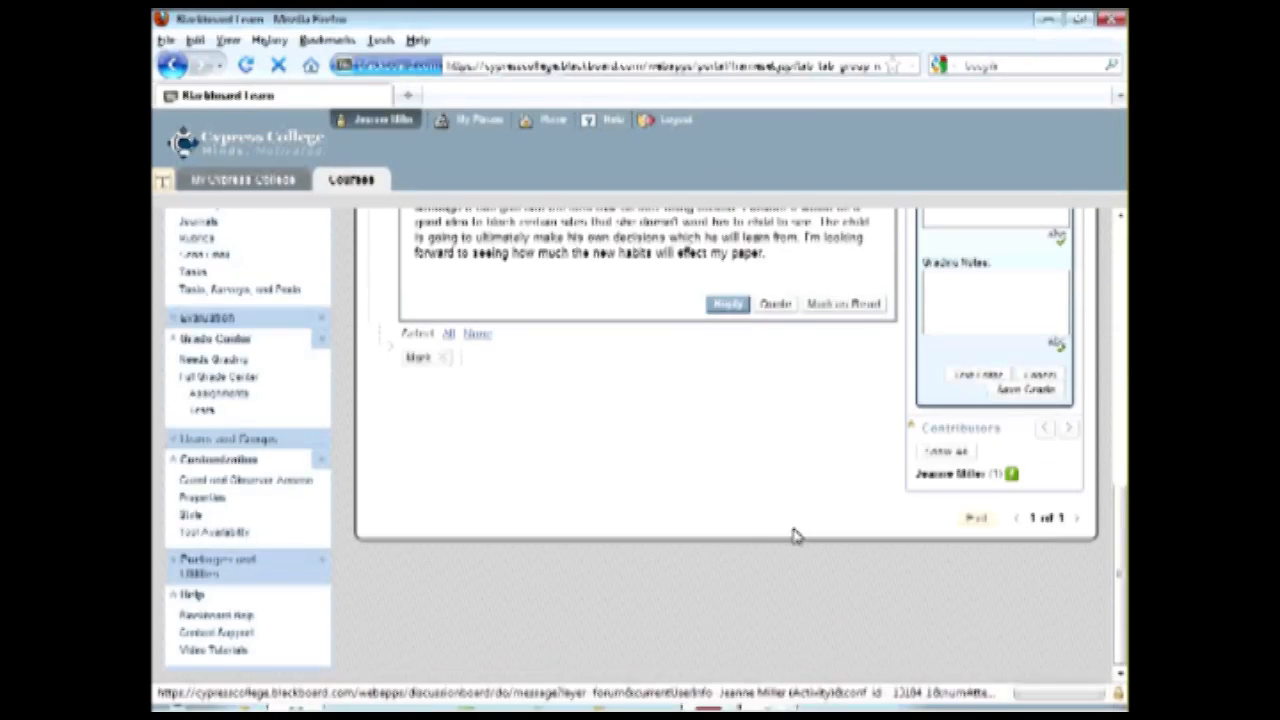
scroll(805, 537, up, 4)
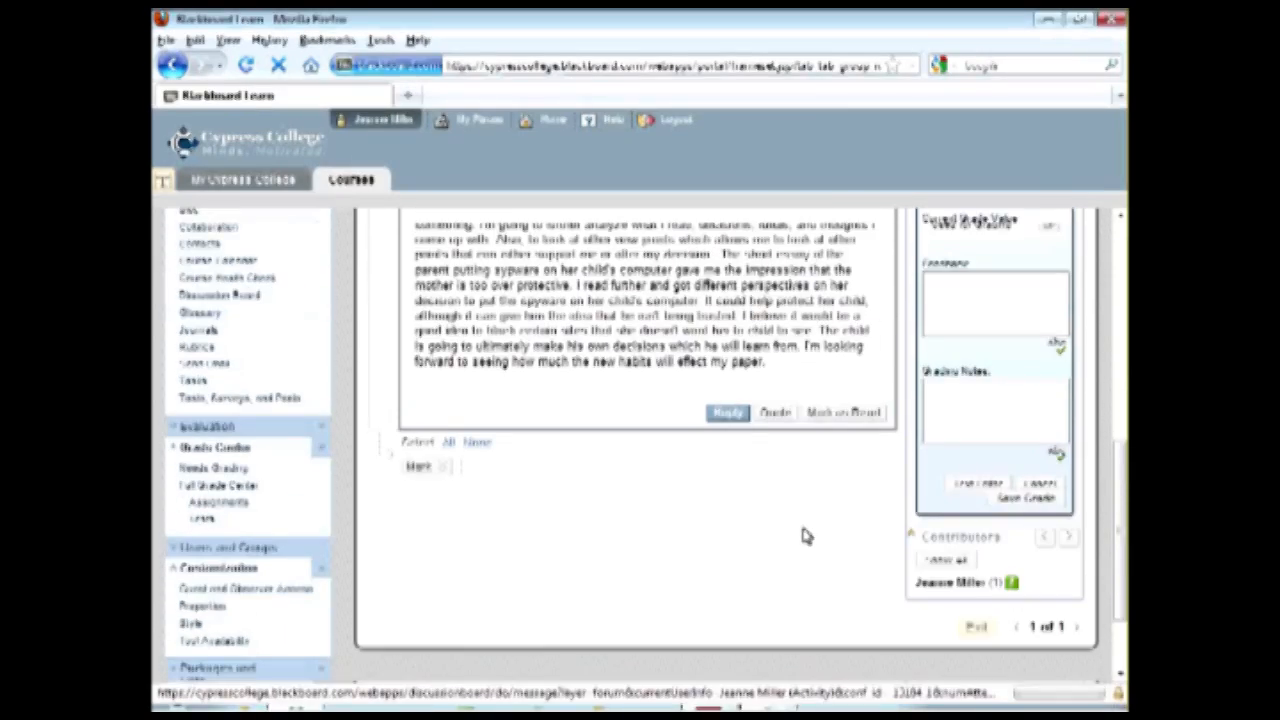
click(1040, 603)
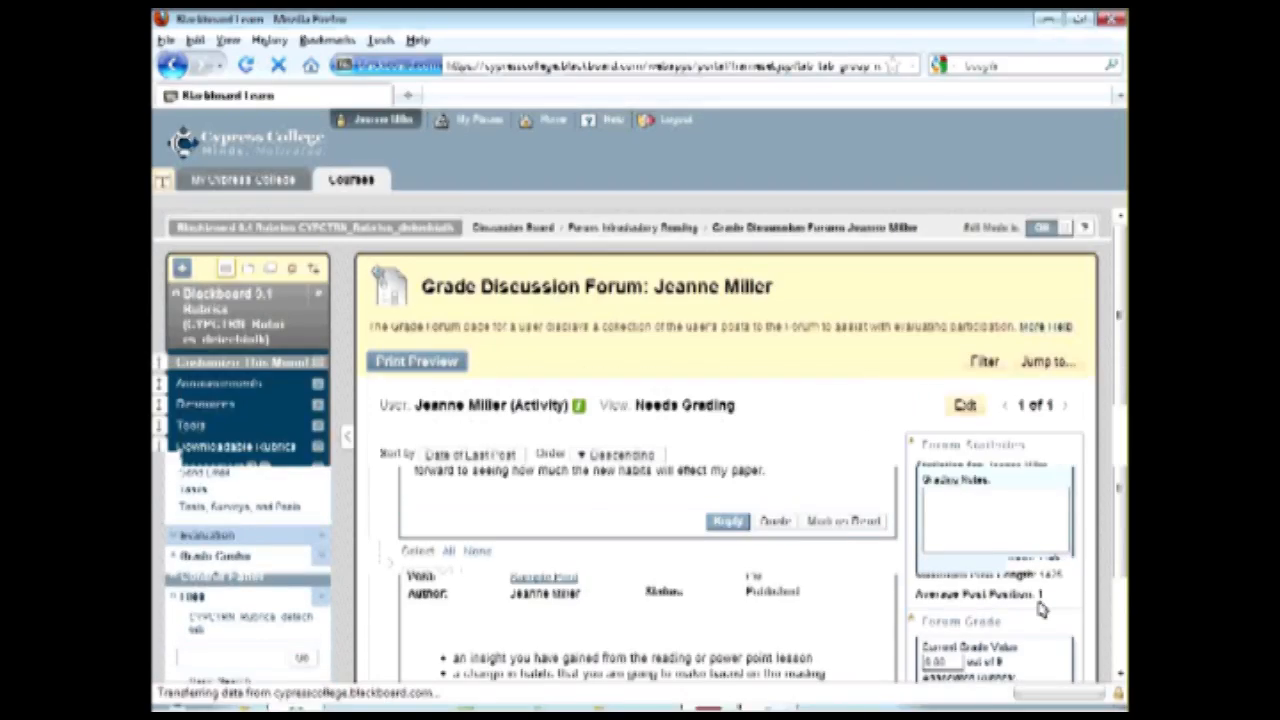
Review the saved forum grade and open the Full Grade Center to check the student's Introductory Reading score.
scroll(900, 587, down, 8)
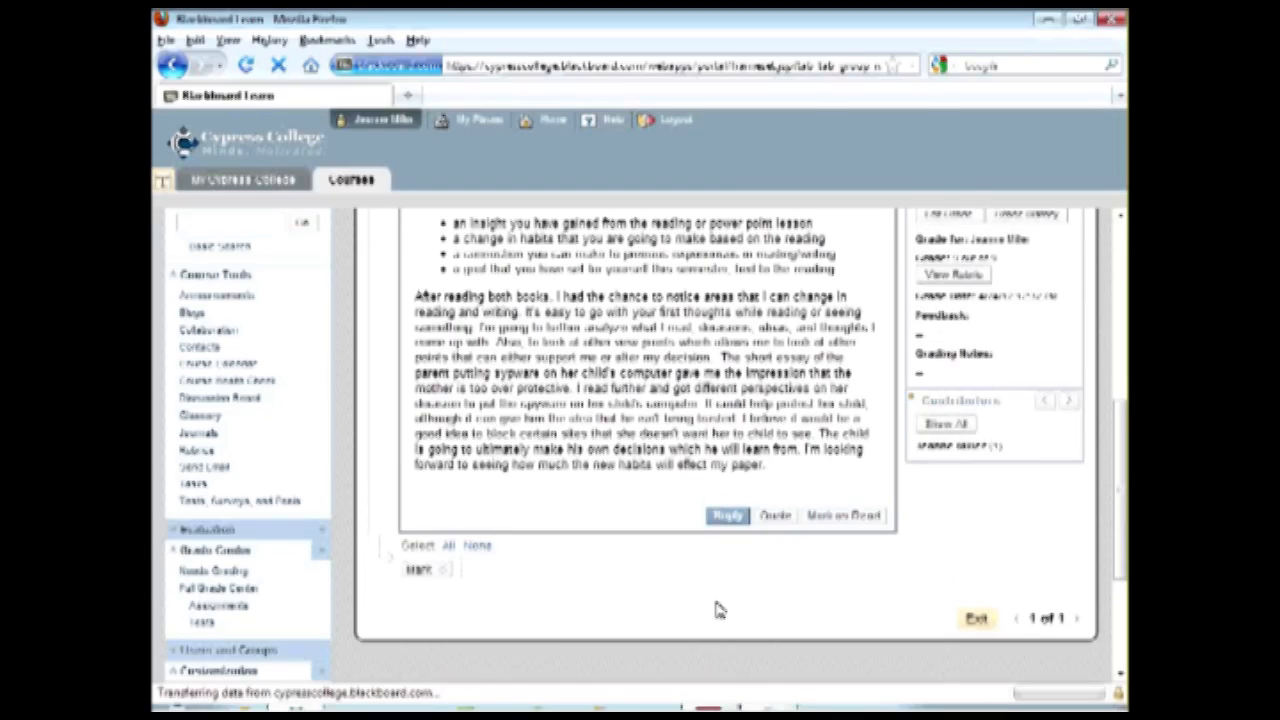
scroll(724, 609, down, 3)
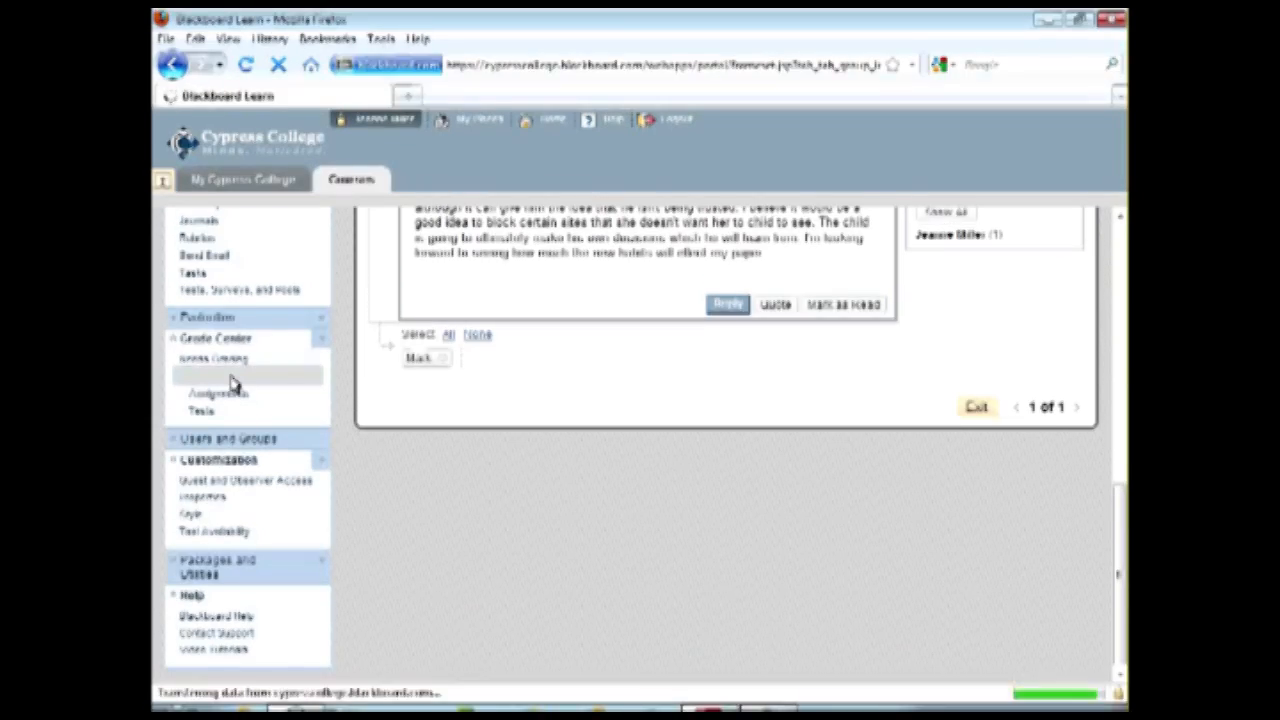
click(230, 378)
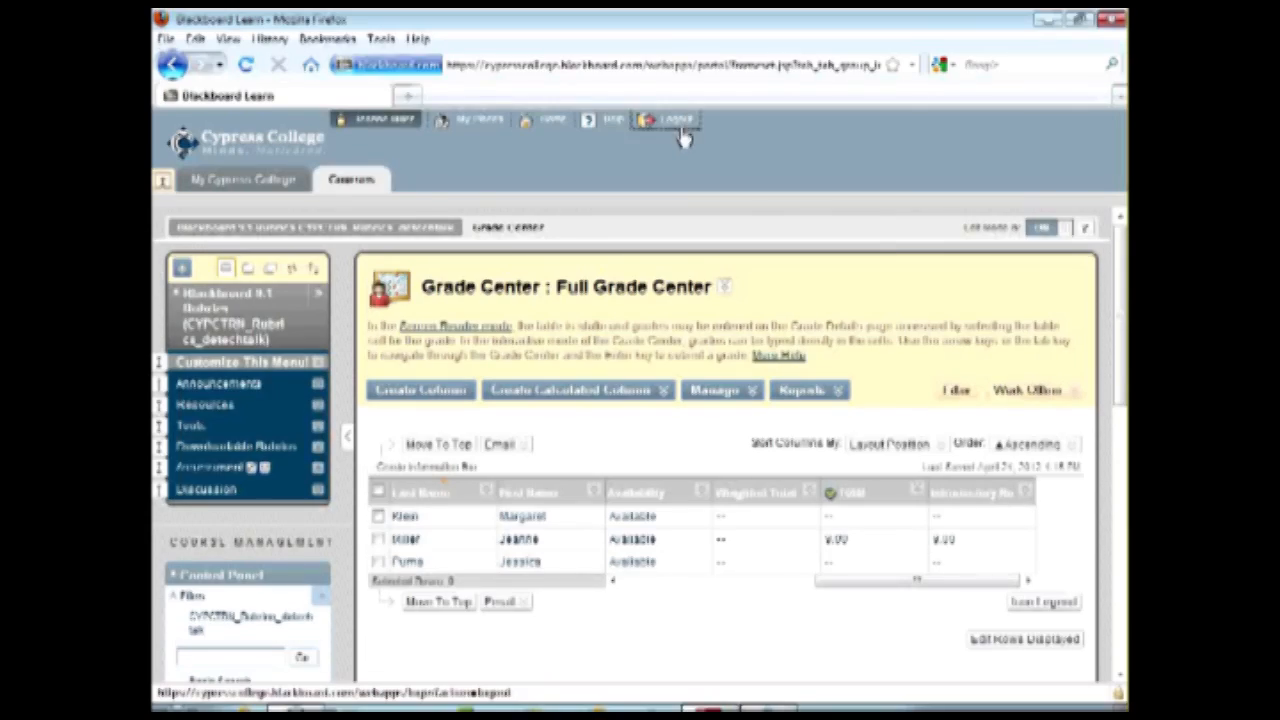
Log out of the instructor account and log in with the student account's username and password.
click(666, 120)
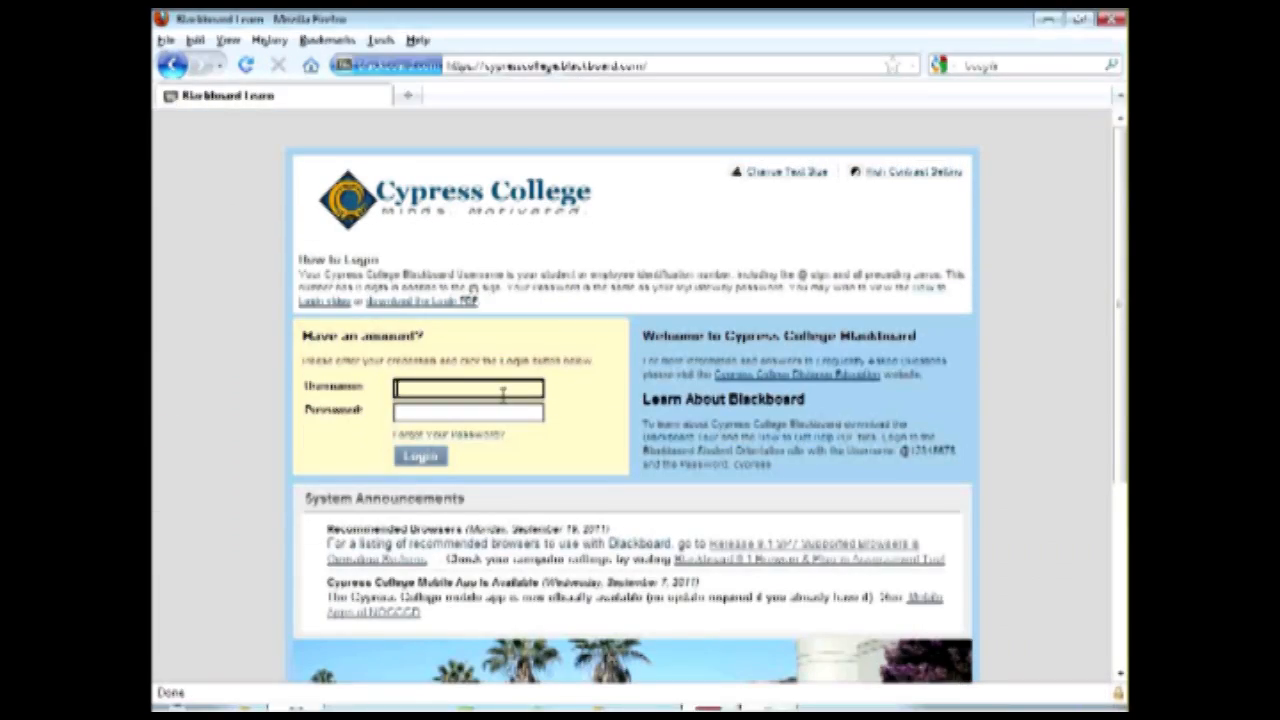
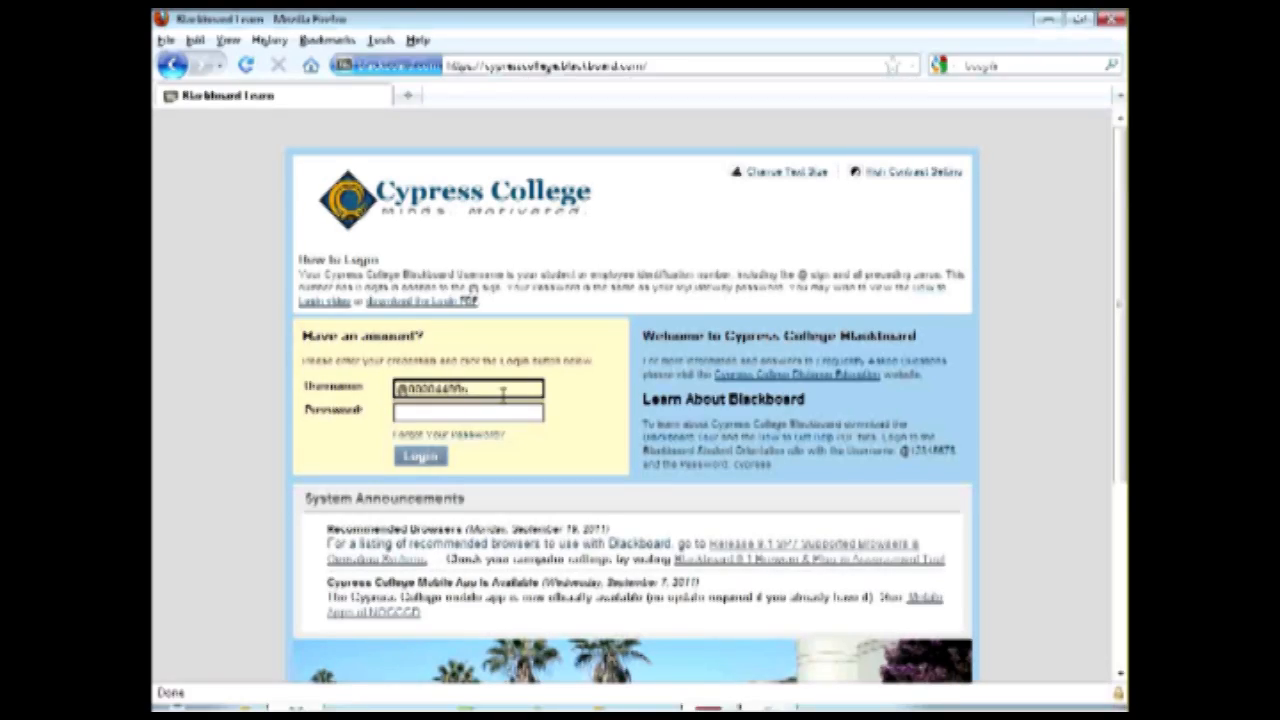
key(Tab)
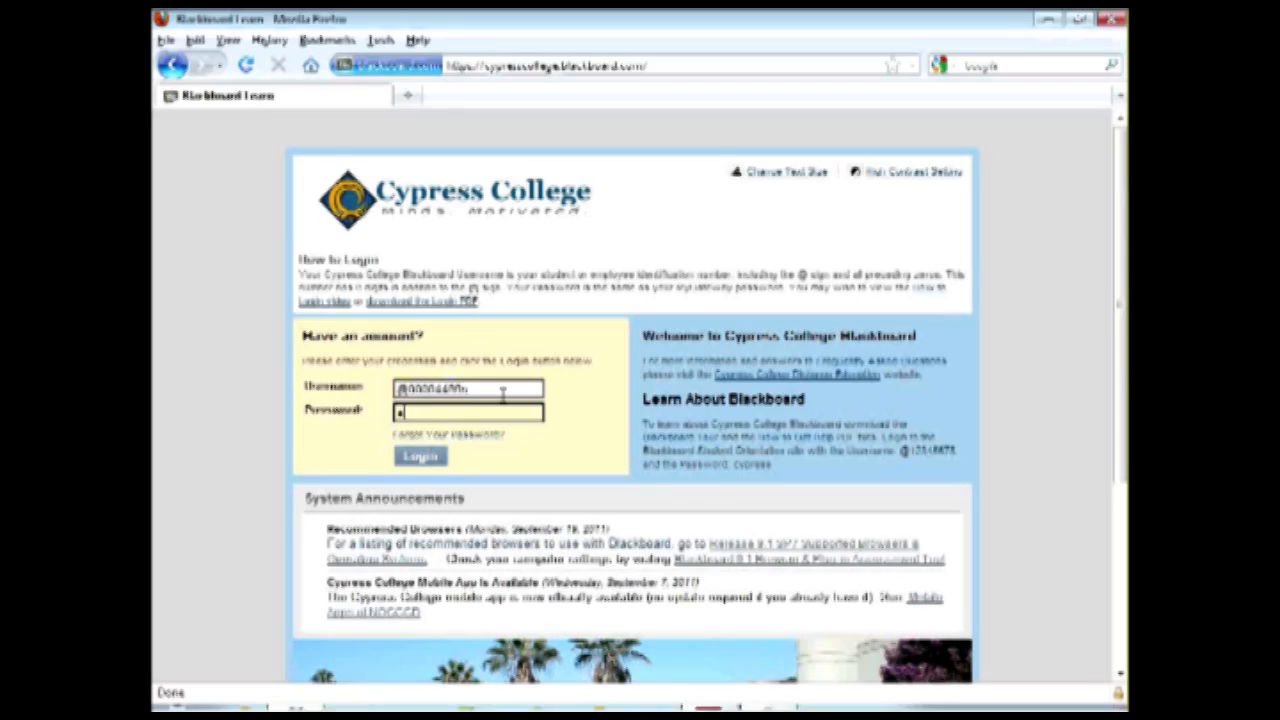
click(424, 464)
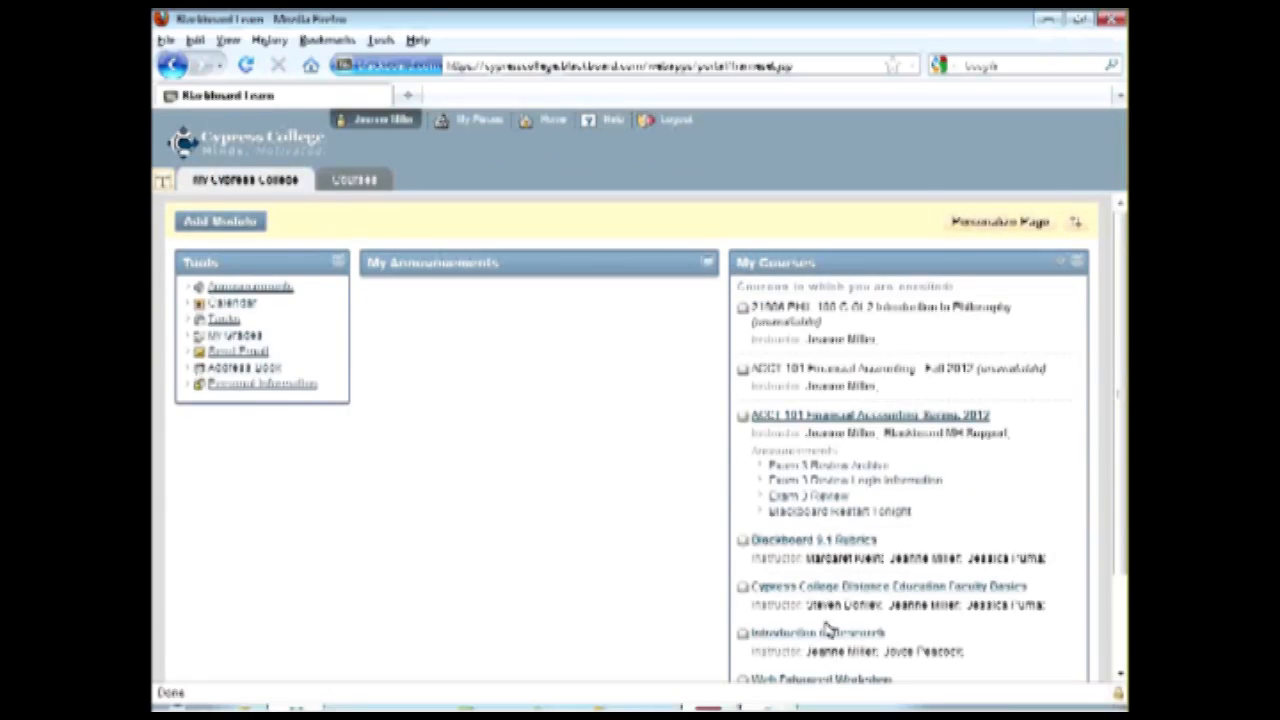
Open the Introductory Reading forum in the Blackboard 9.1 Rubrics course's discussion board and view the student's forum grade.
click(840, 546)
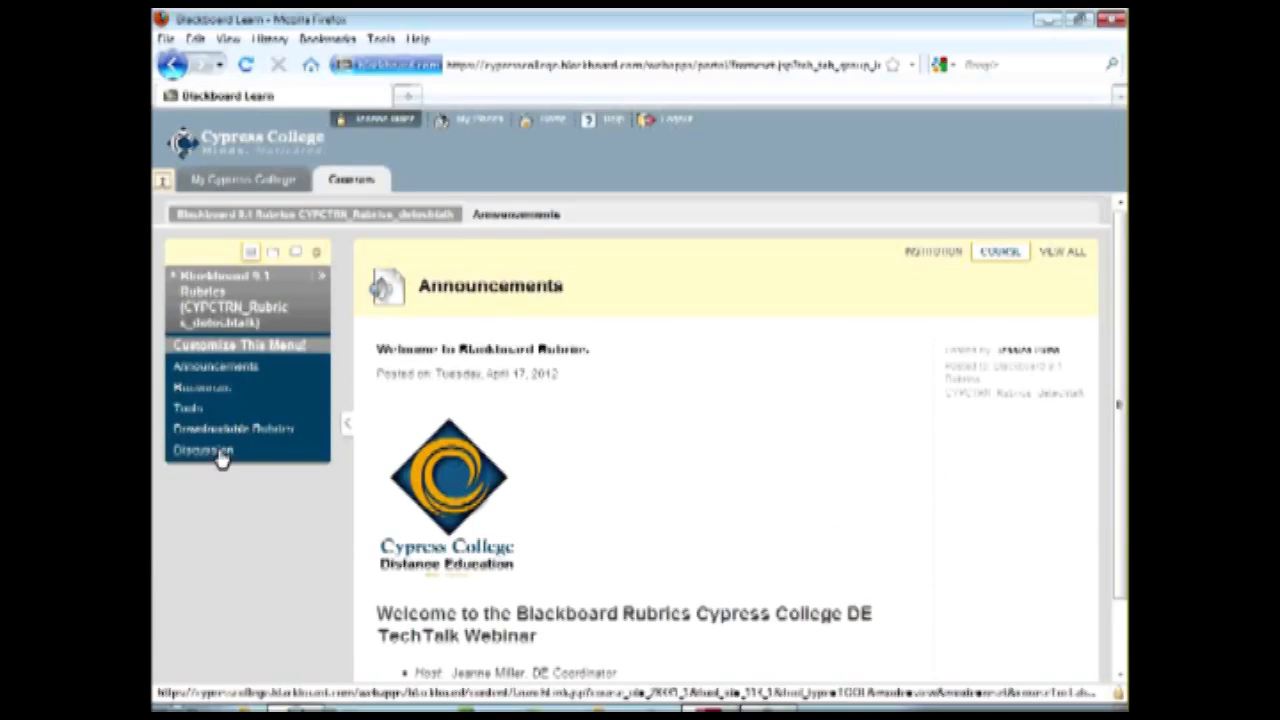
click(221, 453)
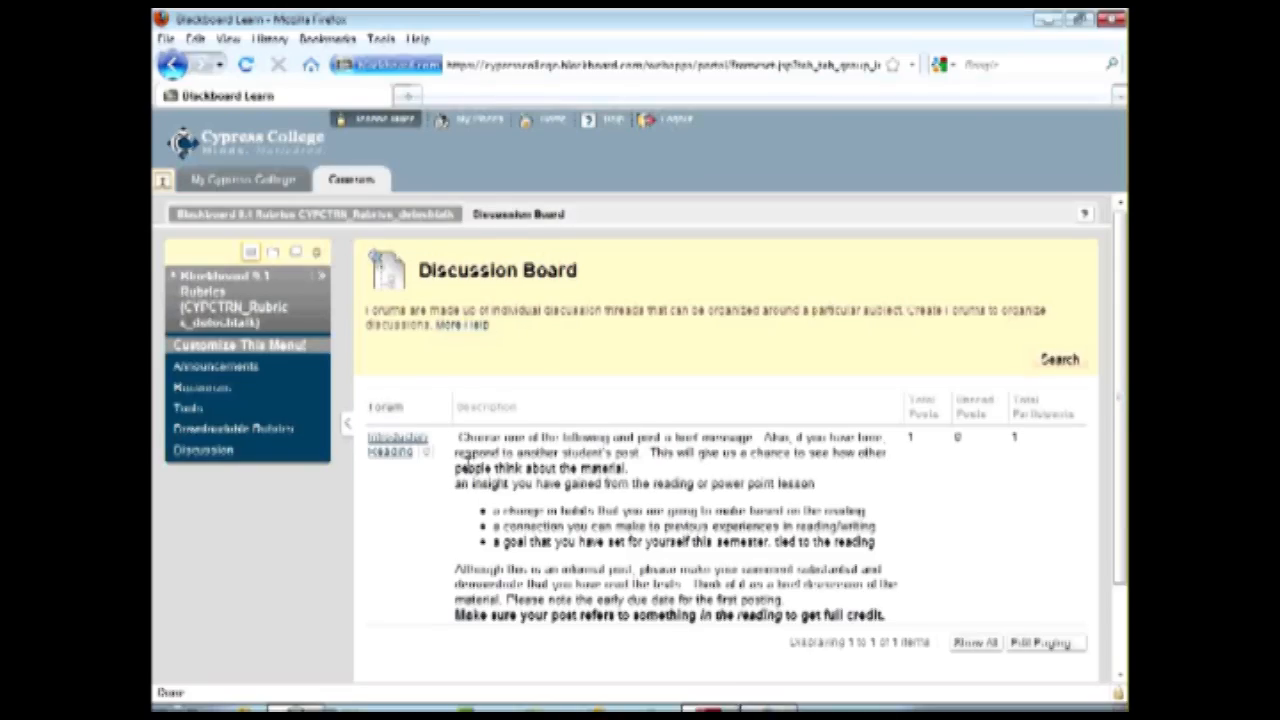
click(392, 446)
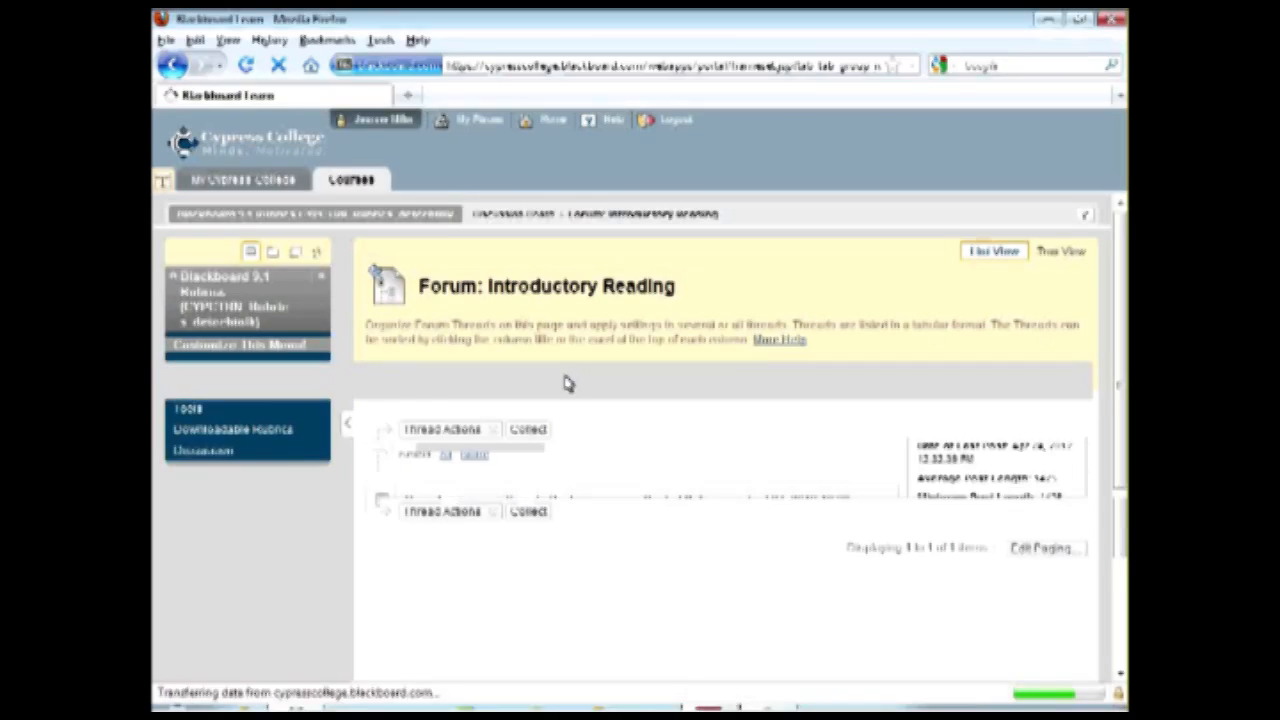
click(614, 396)
View the grading rubric as the student, first from the forum grade page and again from My Grades, closing it each time.
scroll(706, 440, down, 5)
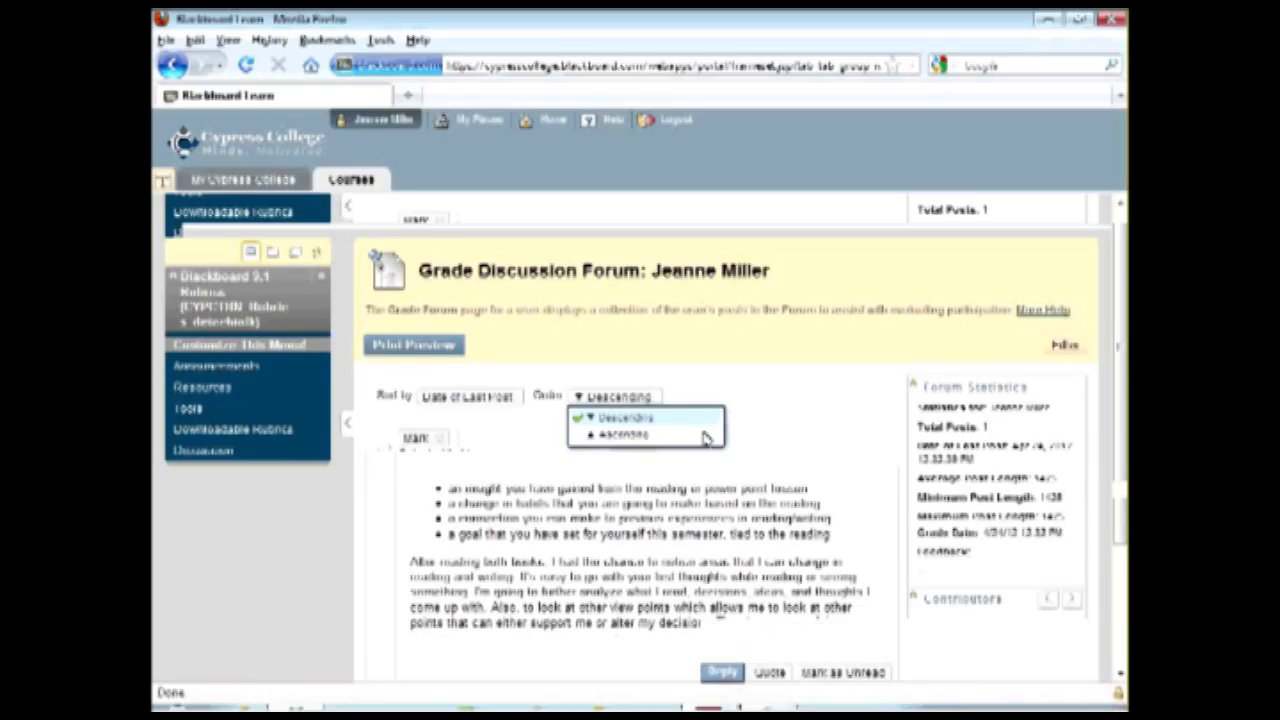
scroll(706, 440, up, 2)
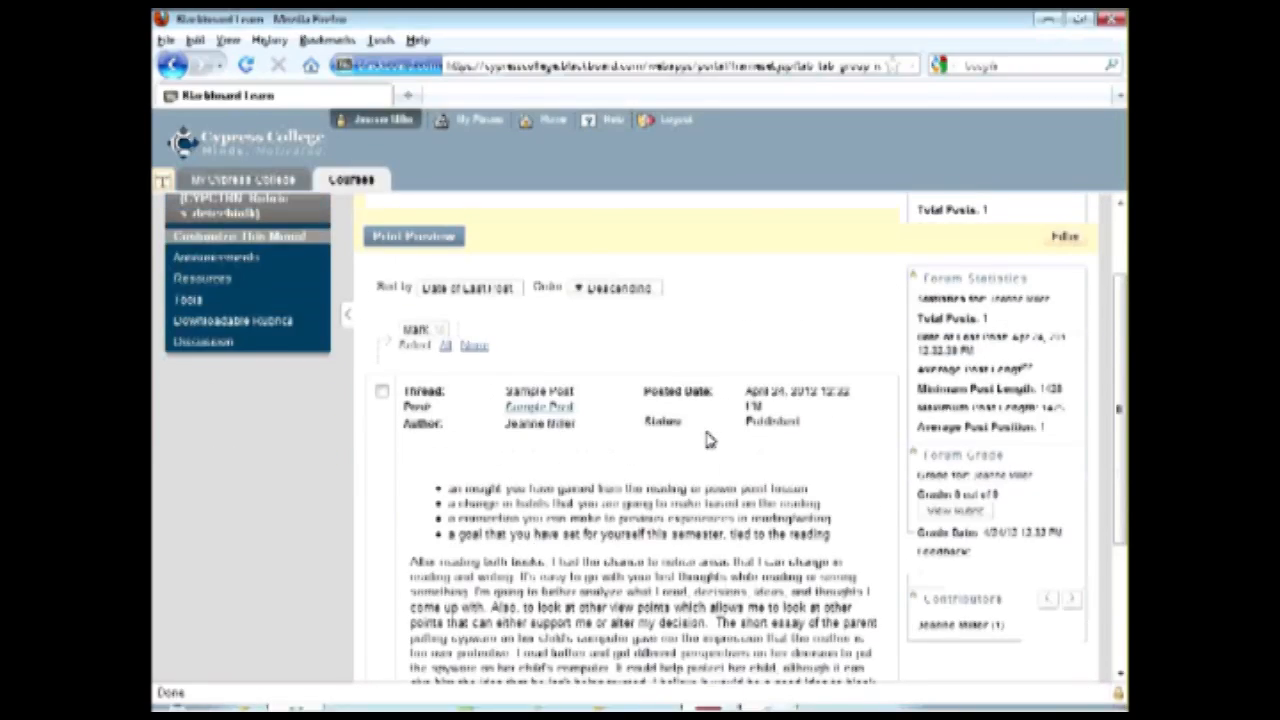
click(958, 512)
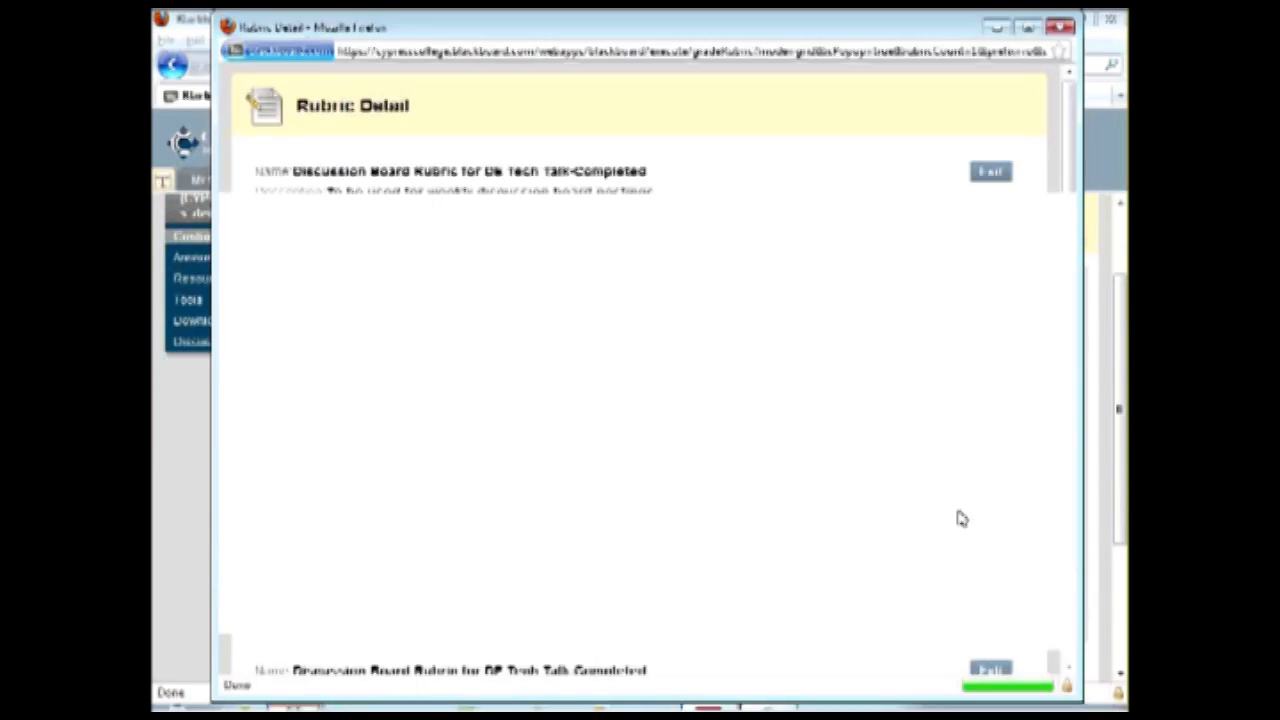
click(992, 173)
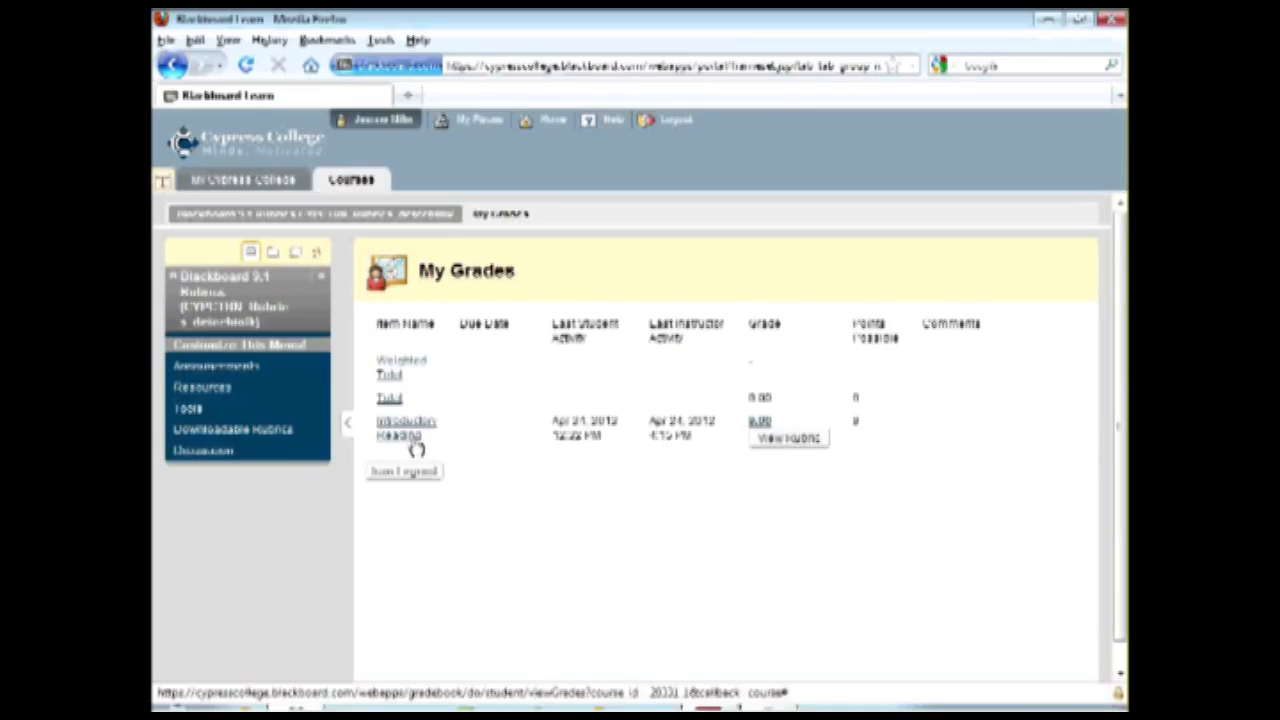
click(788, 438)
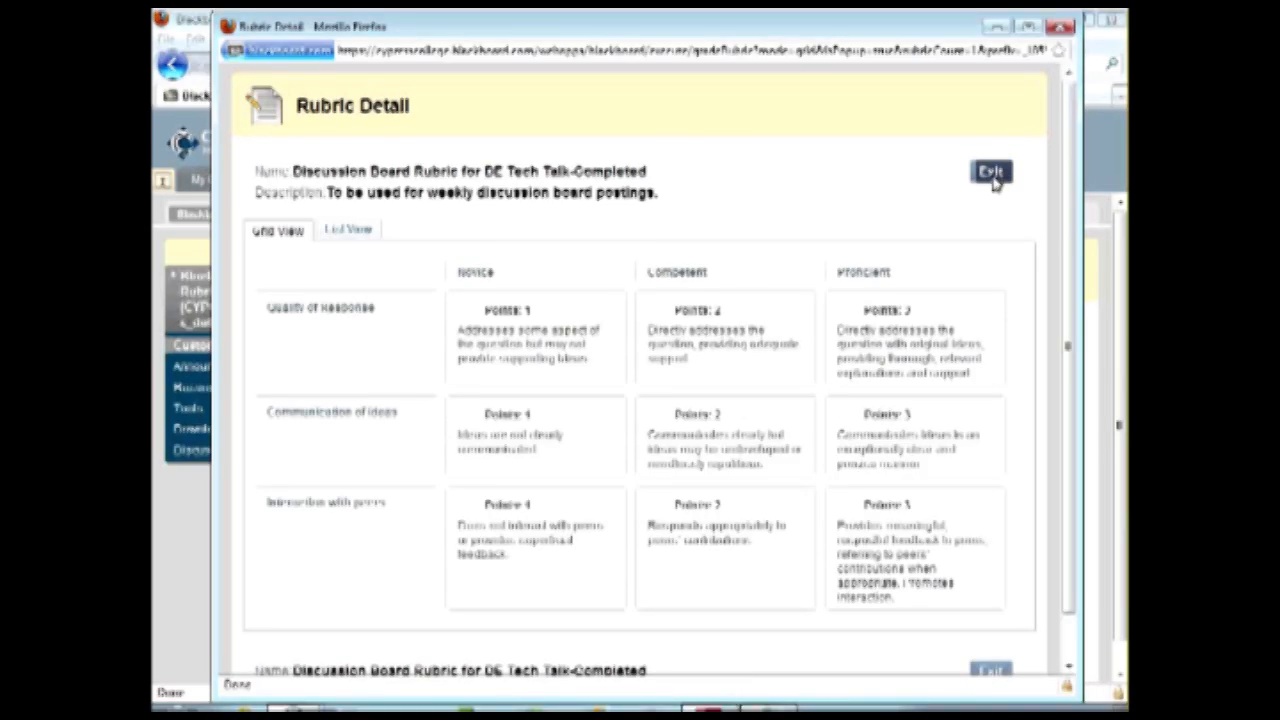
click(990, 173)
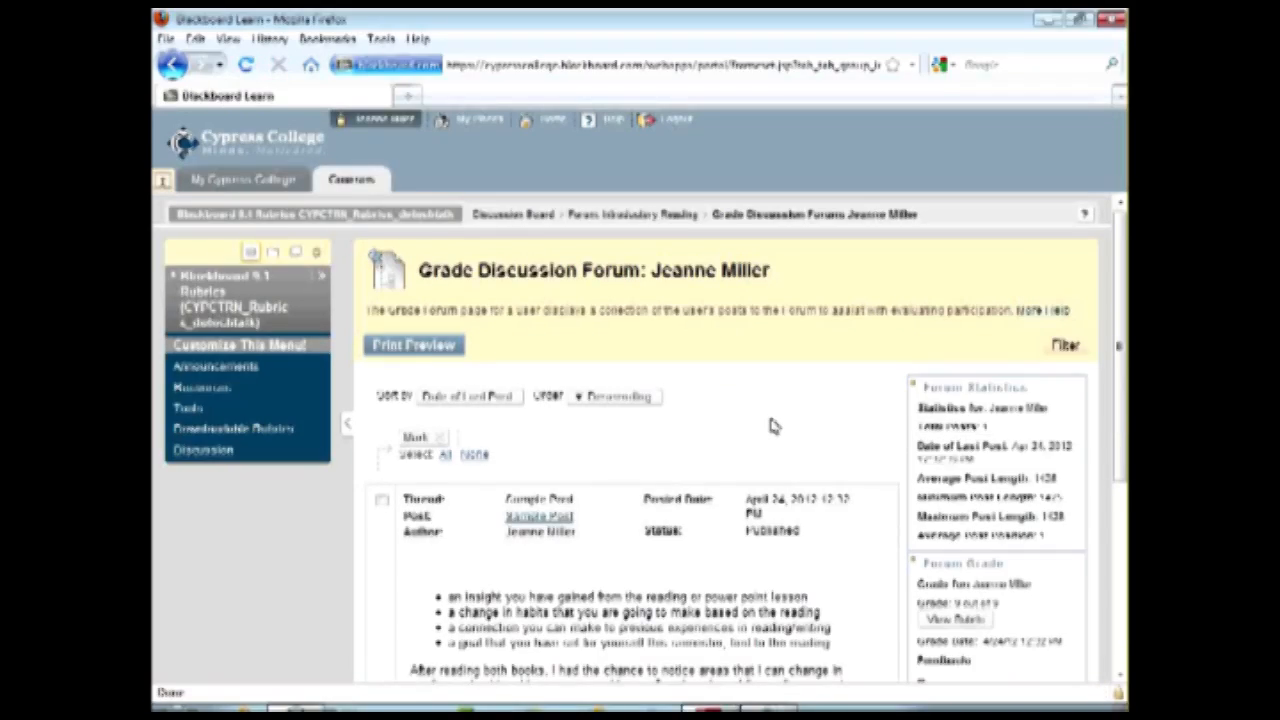
Review the student's graded Sample Post, examine the forum grade's rubric detail once more and exit it.
scroll(772, 425, down, 4)
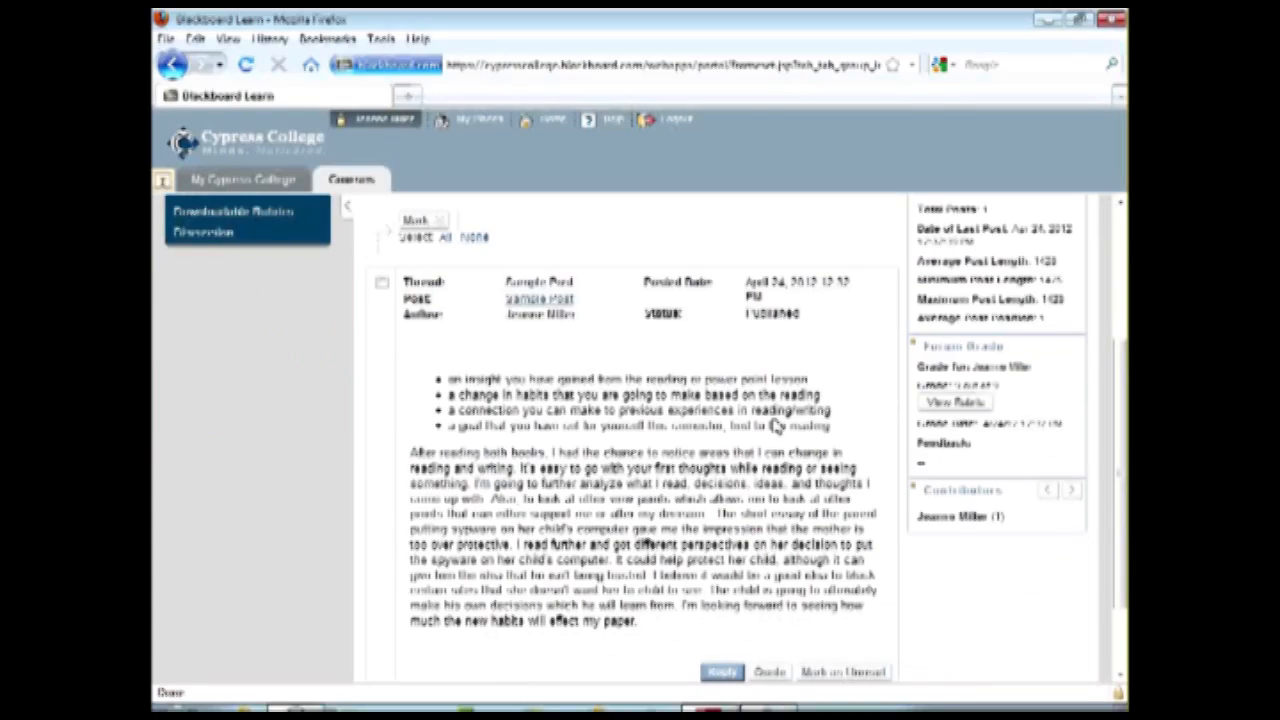
scroll(815, 467, up, 4)
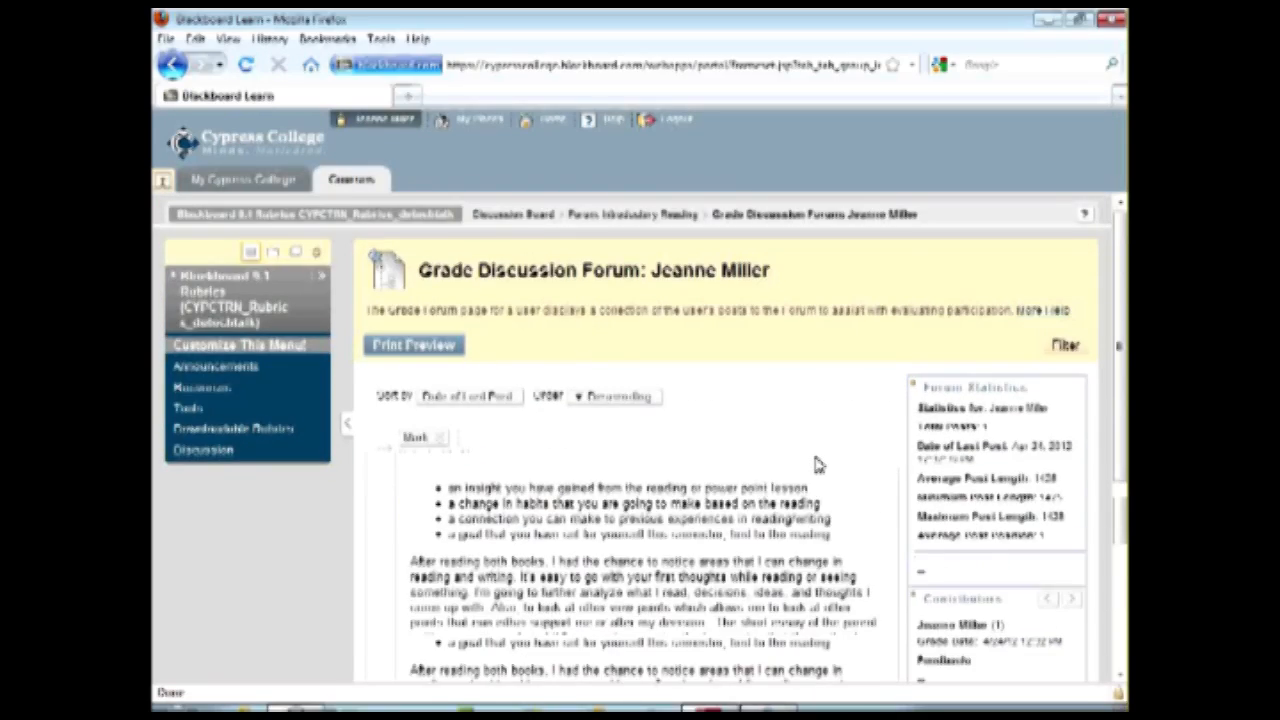
scroll(815, 466, down, 4)
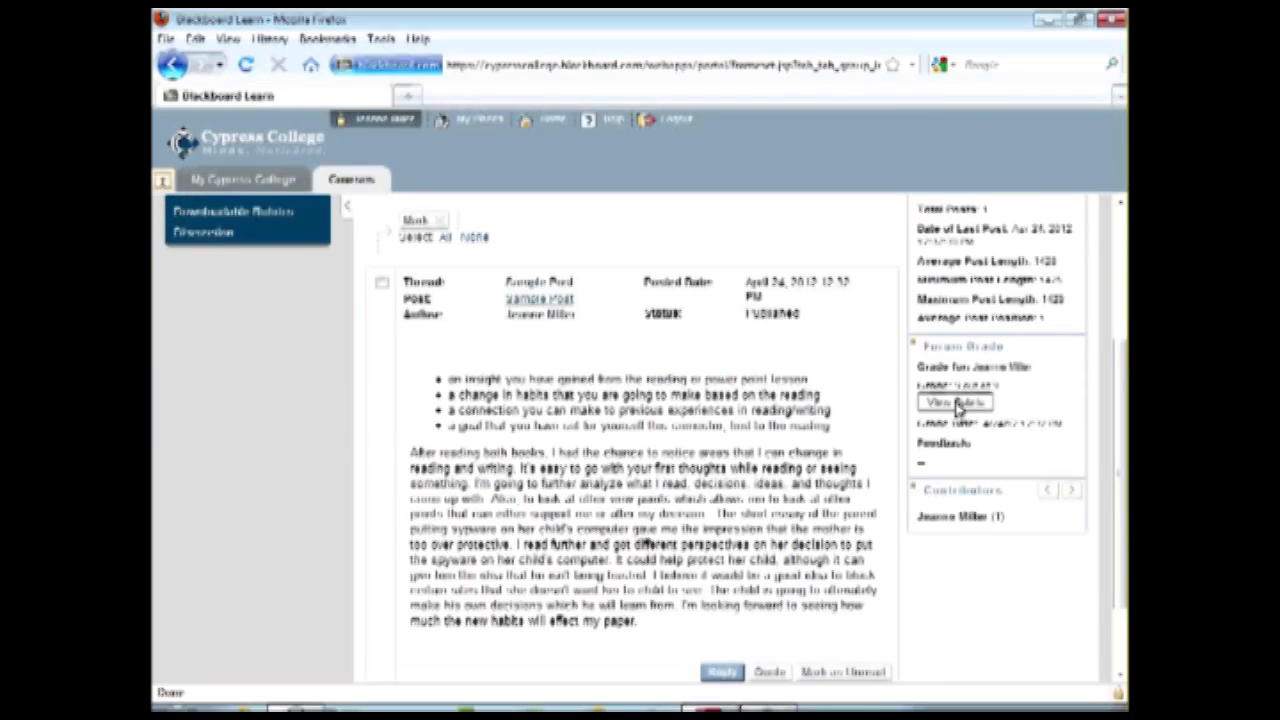
click(955, 403)
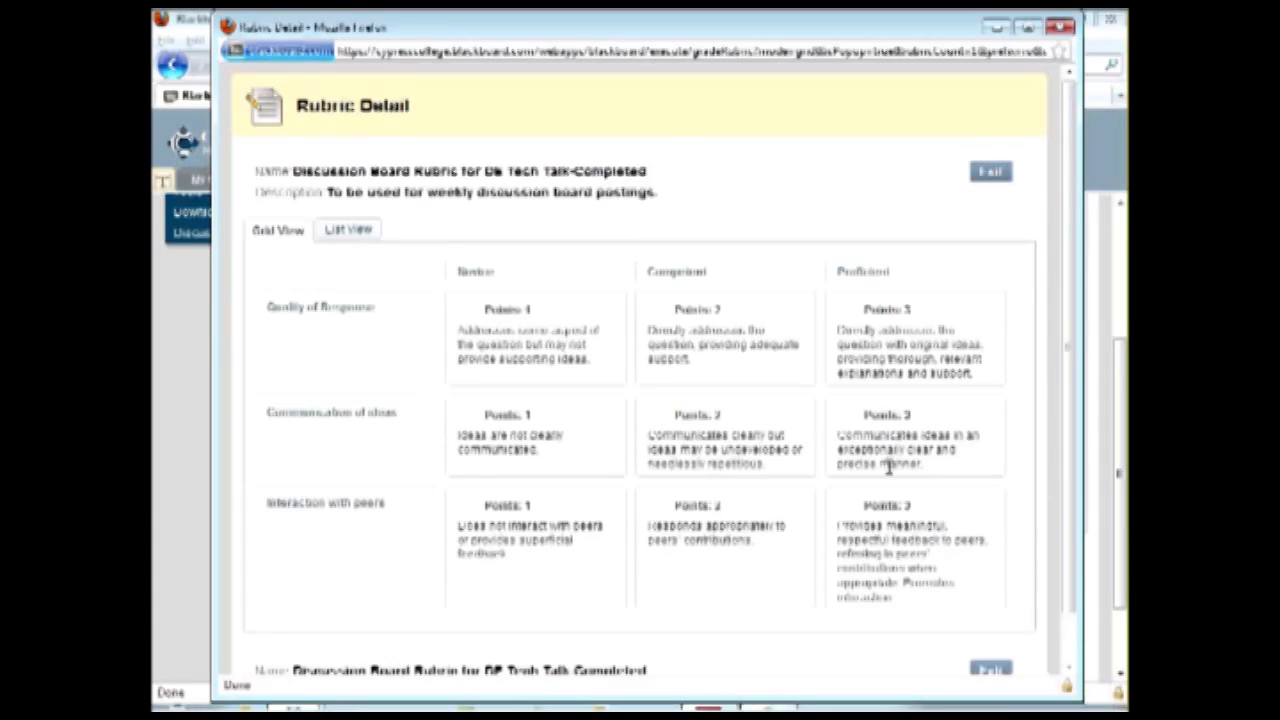
scroll(900, 502, down, 1)
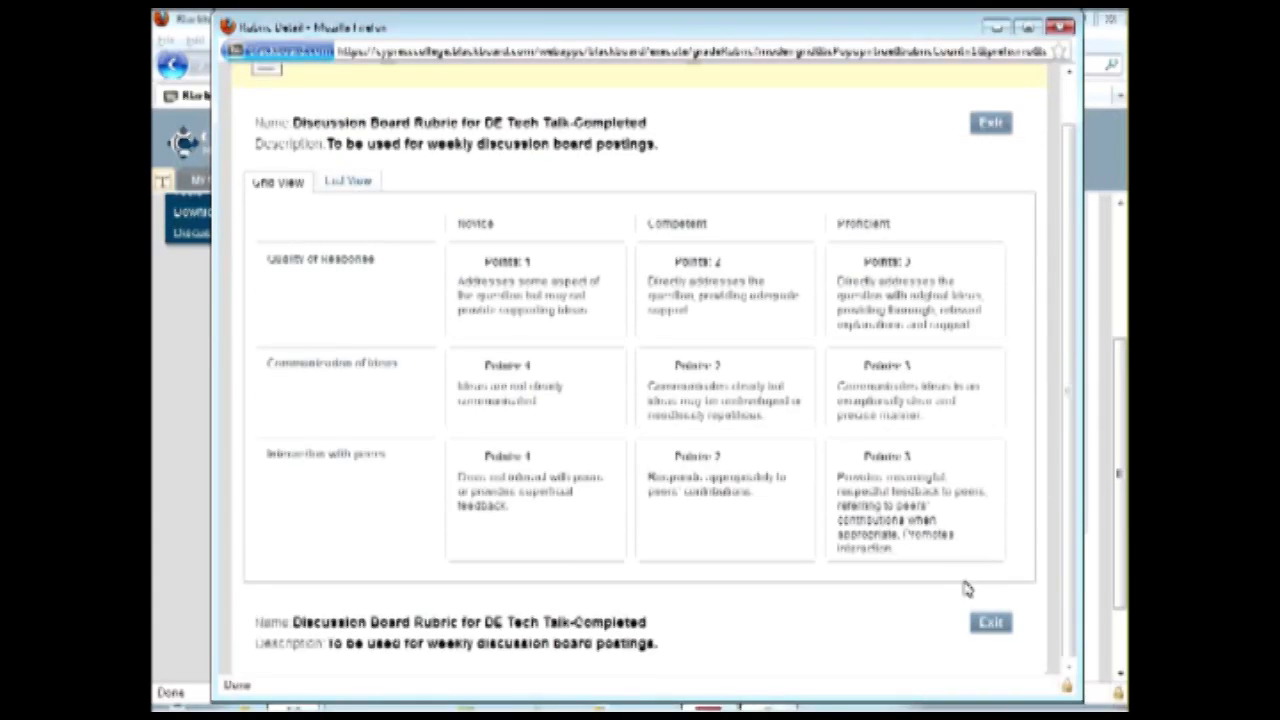
click(990, 622)
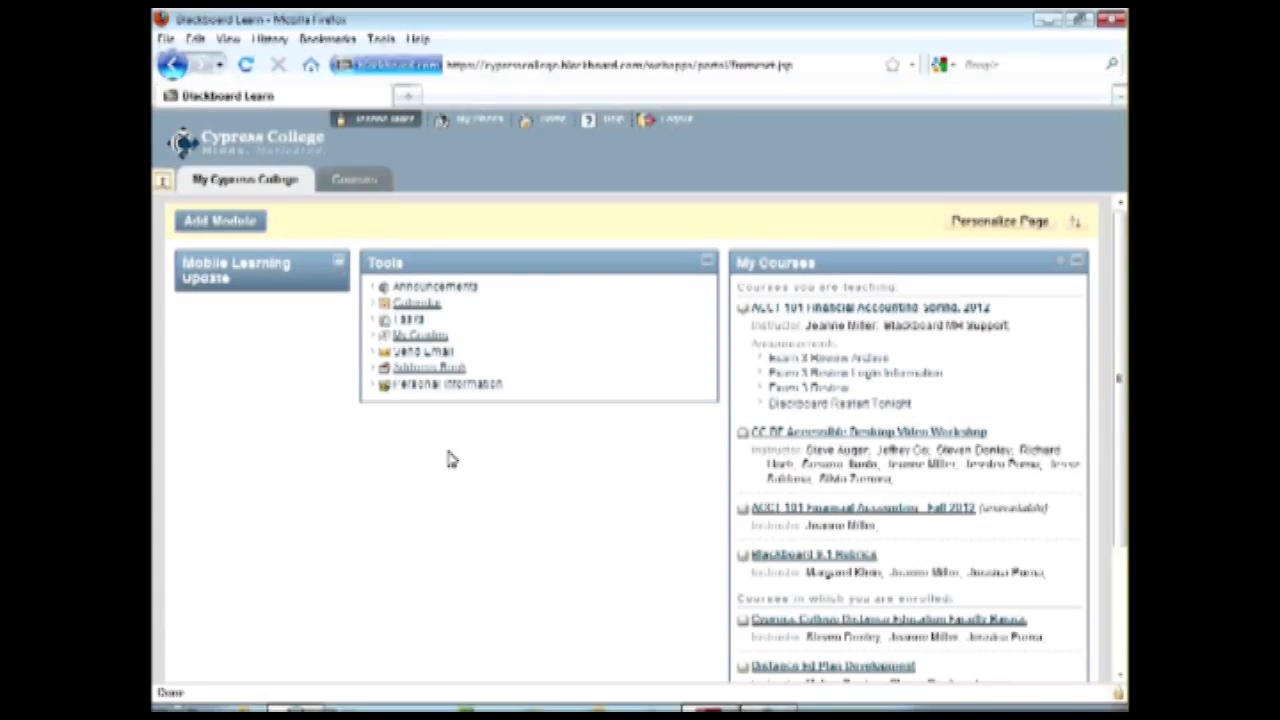
Open the Blackboard 9.1 Rubrics course from the list of courses being taught.
click(812, 560)
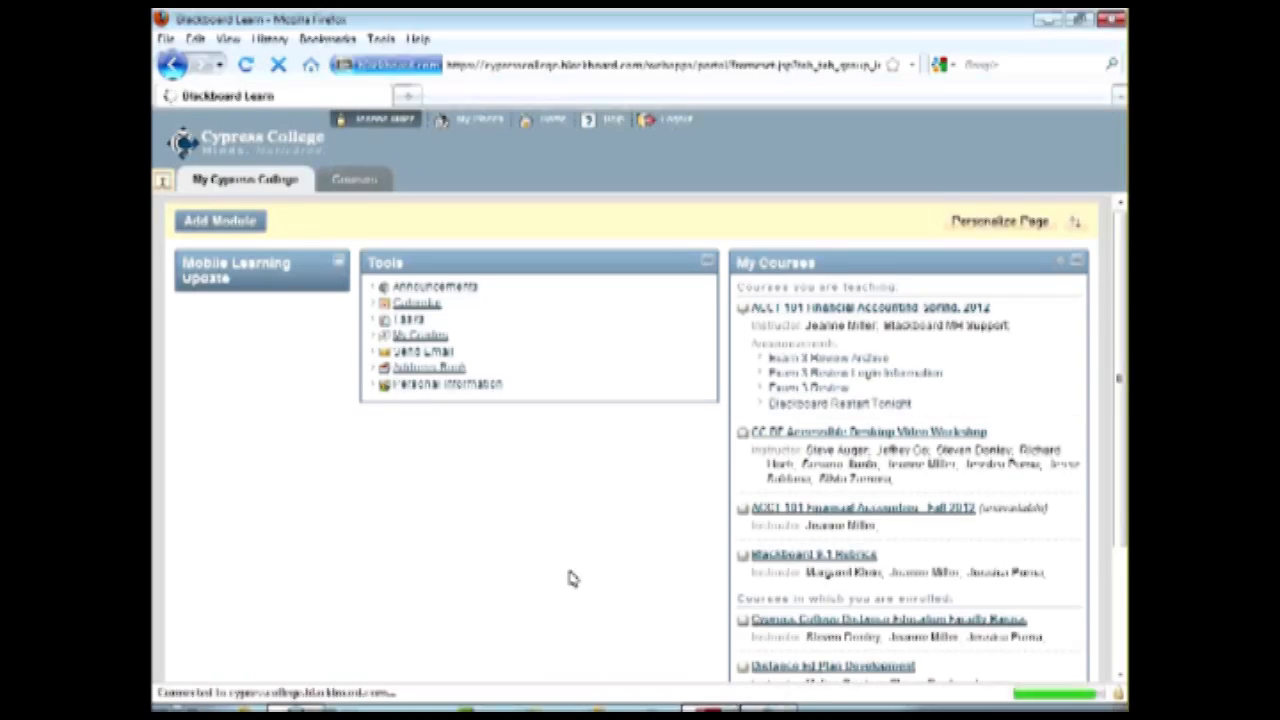